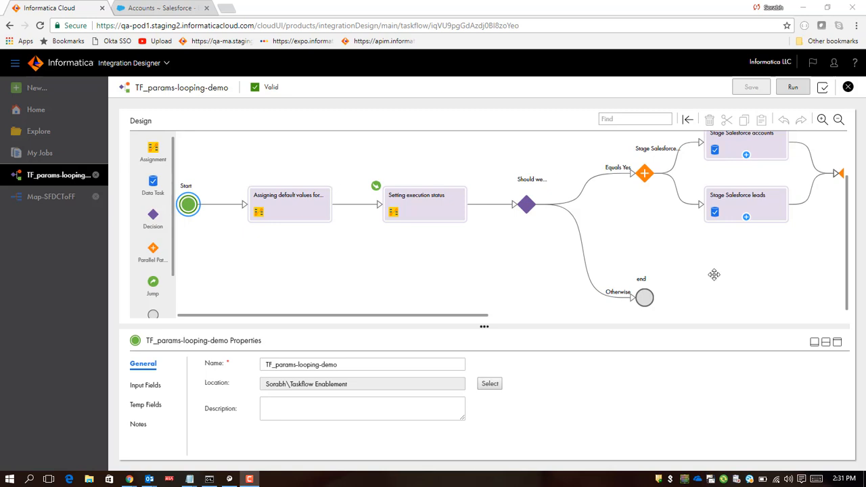
# Step: Inspect the input fields of the Stage Salesforce accounts and Stage Salesforce leads data tasks
pyautogui.scroll(1, 547, 275)
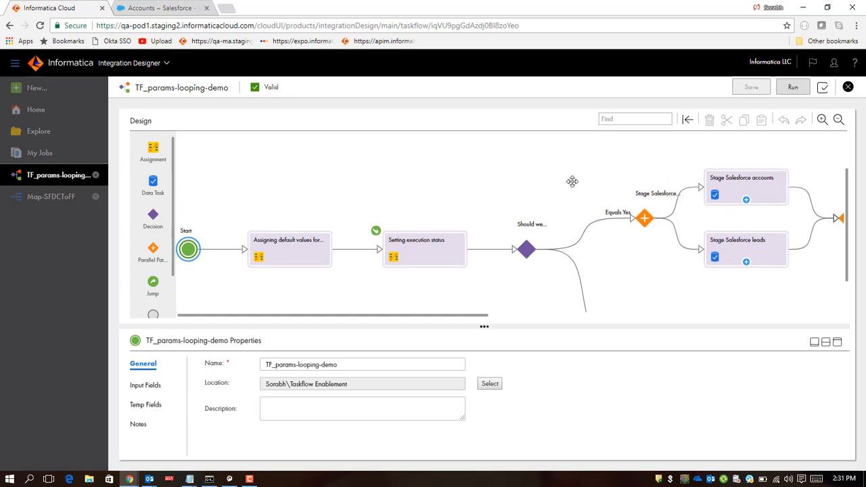
pyautogui.click(726, 191)
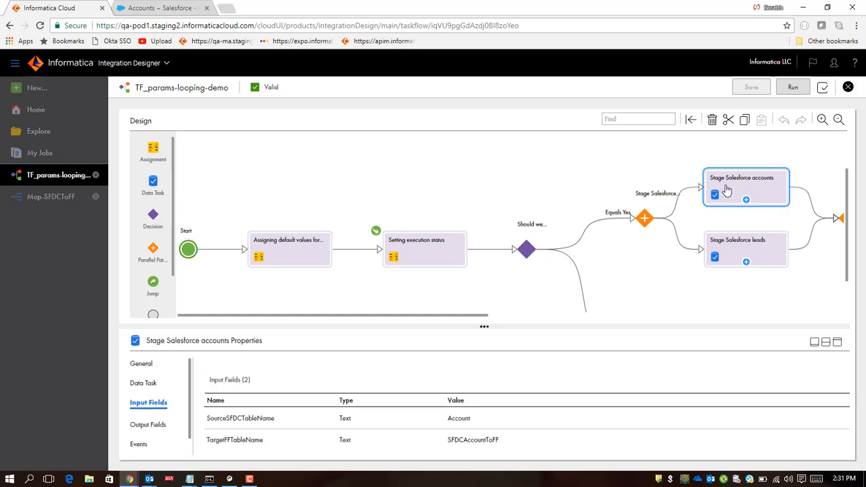
pyautogui.click(737, 245)
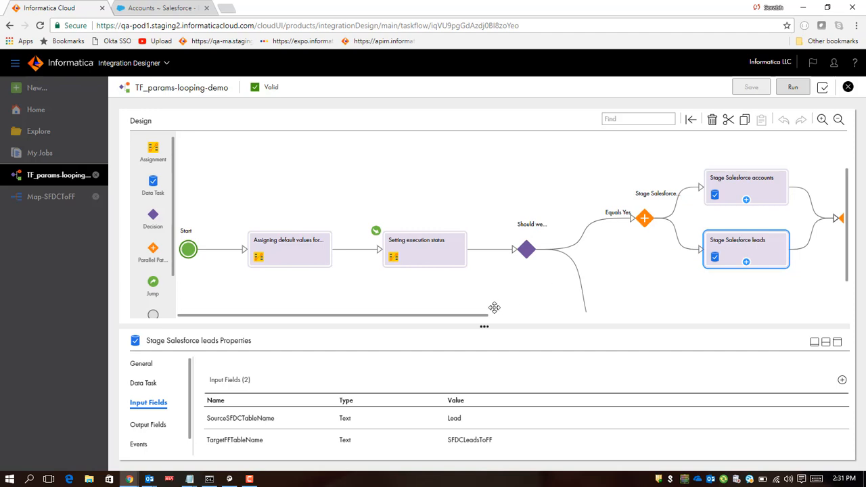
pyautogui.moveTo(482, 315); pyautogui.dragTo(696, 317)
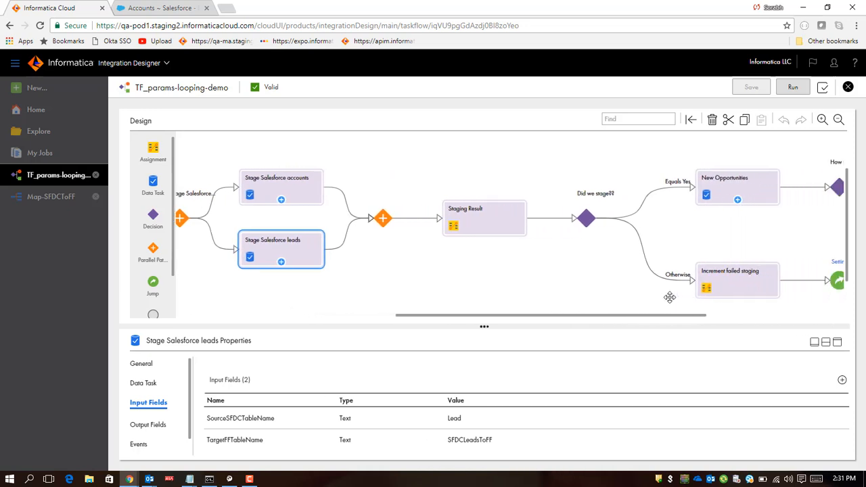
pyautogui.click(297, 197)
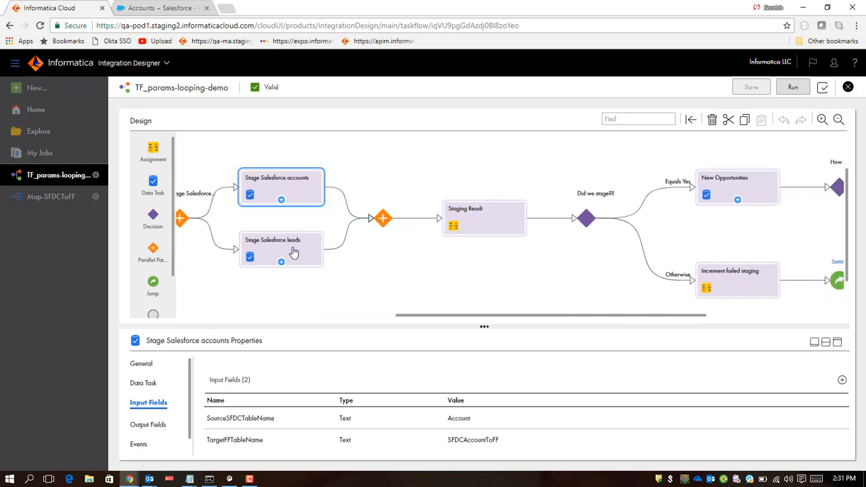
pyautogui.click(292, 251)
pyautogui.click(304, 203)
pyautogui.click(302, 250)
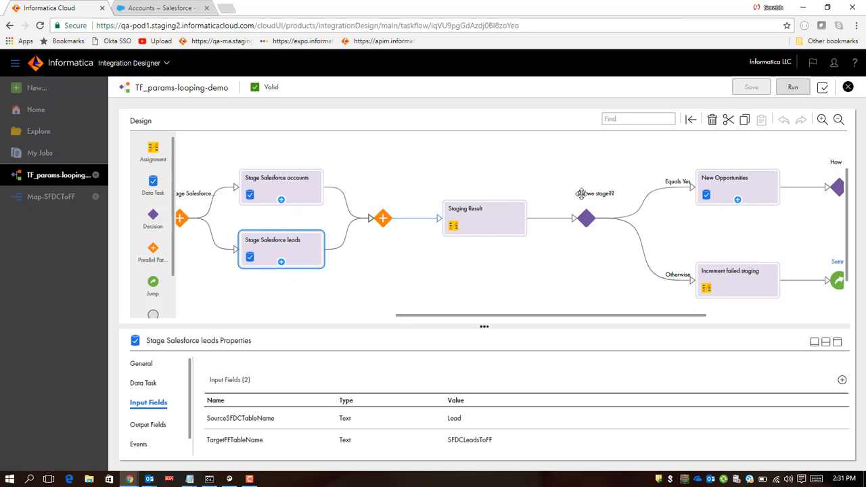
# Step: Inspect the New Opportunities data task and the branches that follow it in the flow
pyautogui.click(711, 194)
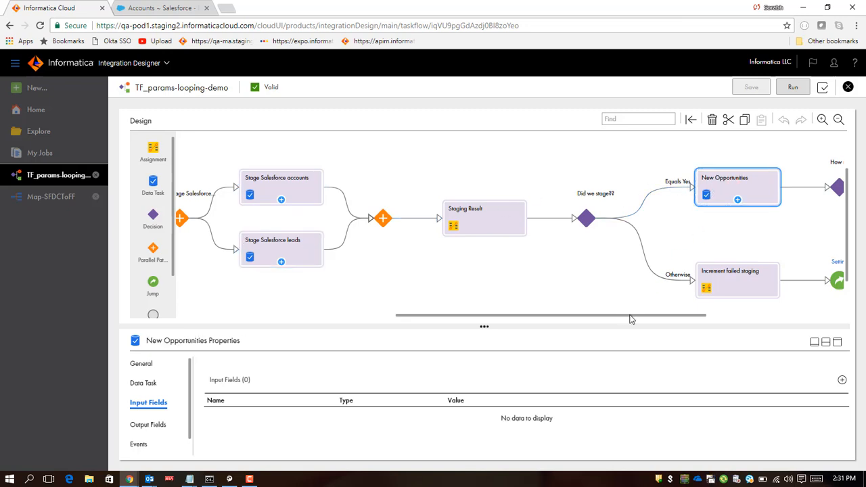
pyautogui.moveTo(630, 316); pyautogui.dragTo(702, 310)
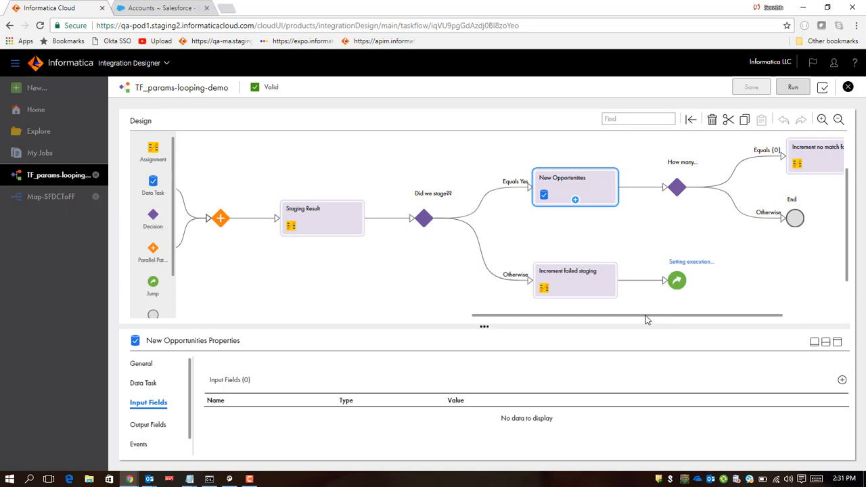
pyautogui.moveTo(646, 319); pyautogui.dragTo(519, 319)
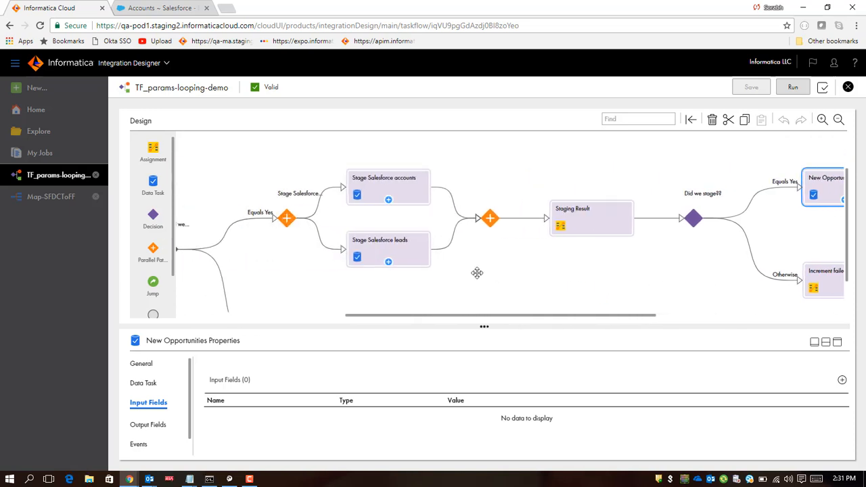
# Step: Compare the source and target table input values of the accounts and leads staging tasks
pyautogui.click(405, 196)
pyautogui.click(412, 248)
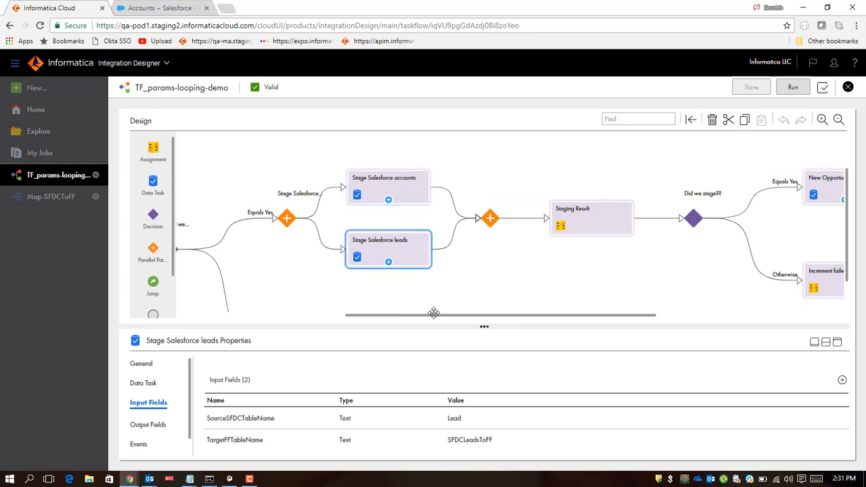
pyautogui.moveTo(434, 313); pyautogui.dragTo(392, 305)
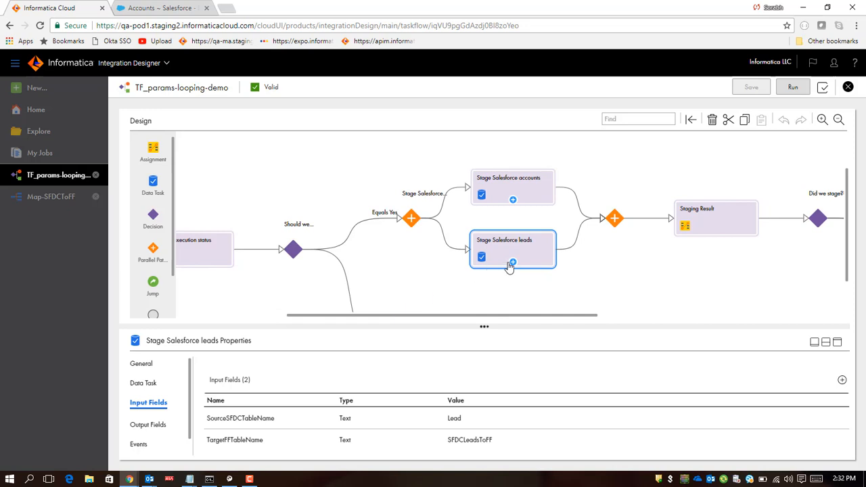
pyautogui.click(536, 195)
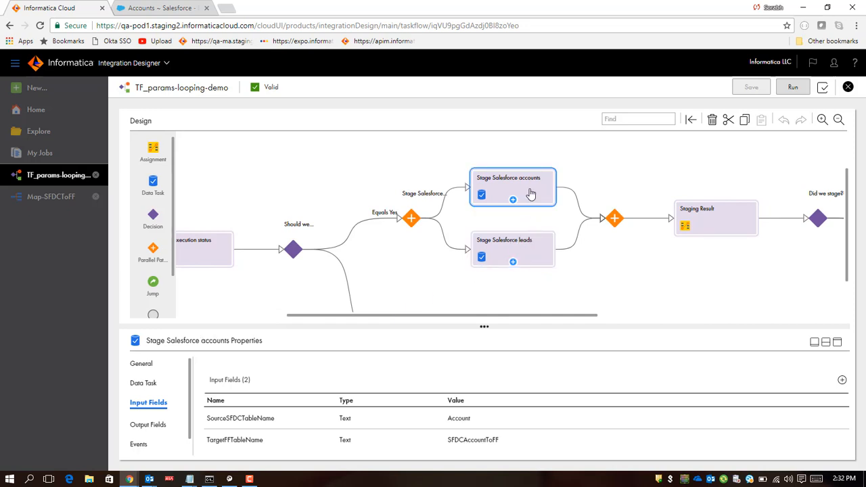
pyautogui.click(526, 246)
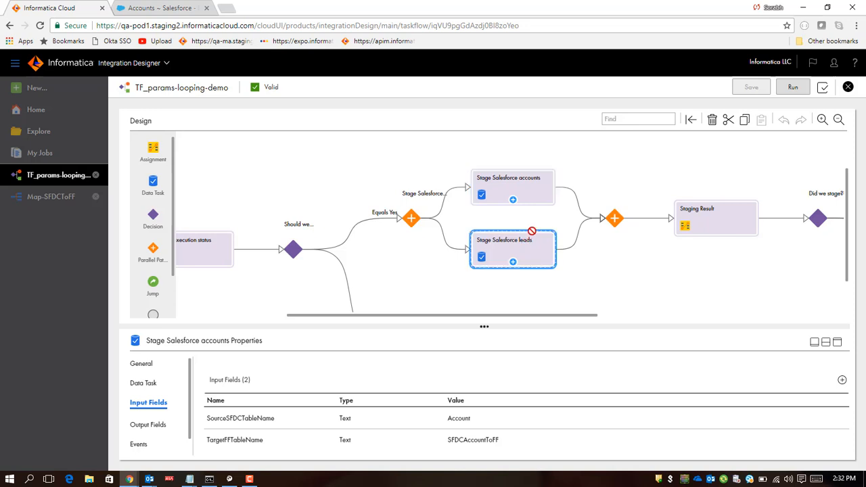
pyautogui.click(532, 196)
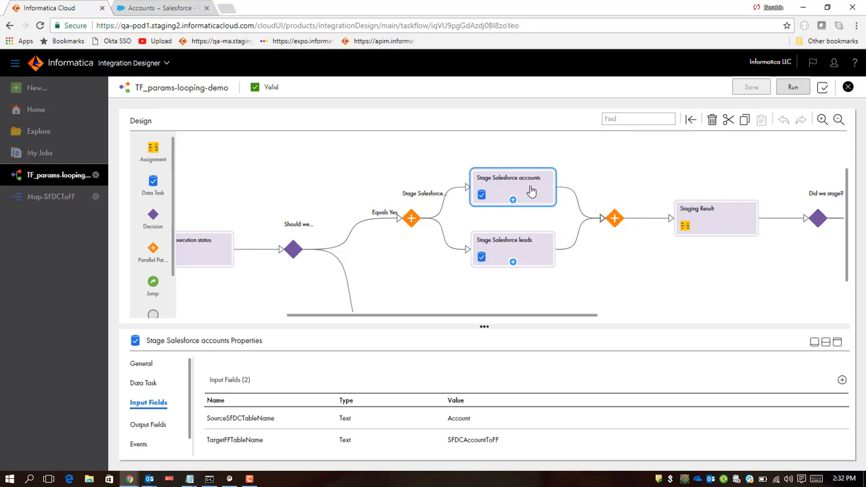
pyautogui.click(533, 247)
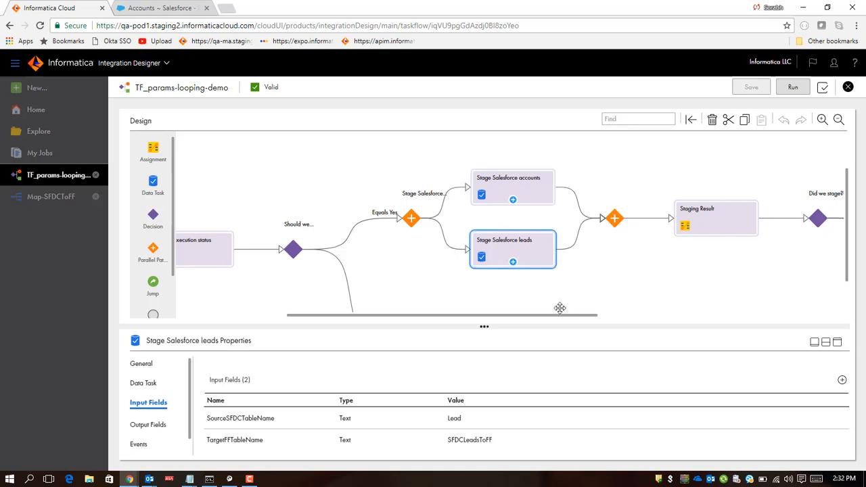
pyautogui.moveTo(555, 320); pyautogui.dragTo(622, 318)
# Step: Follow the flow past New Opportunities and inspect the target of the Setting execution jump step
pyautogui.click(739, 192)
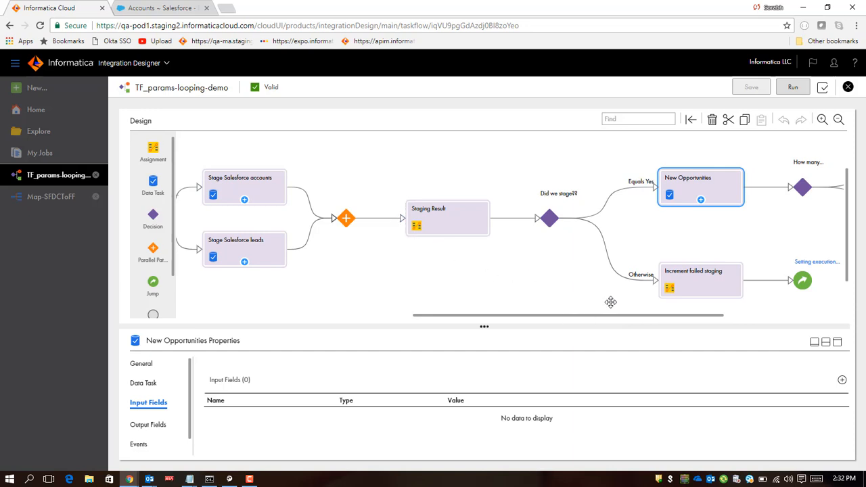
pyautogui.moveTo(590, 316); pyautogui.dragTo(656, 316)
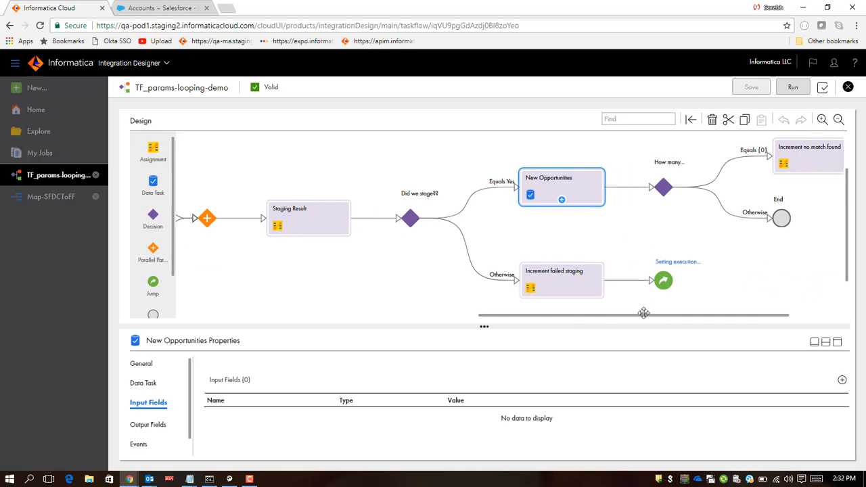
pyautogui.moveTo(646, 316); pyautogui.dragTo(686, 323)
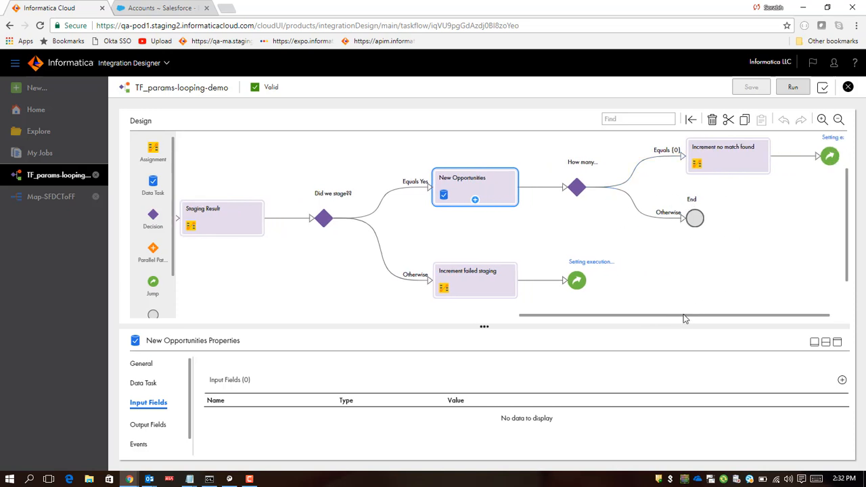
pyautogui.moveTo(690, 317); pyautogui.dragTo(739, 320)
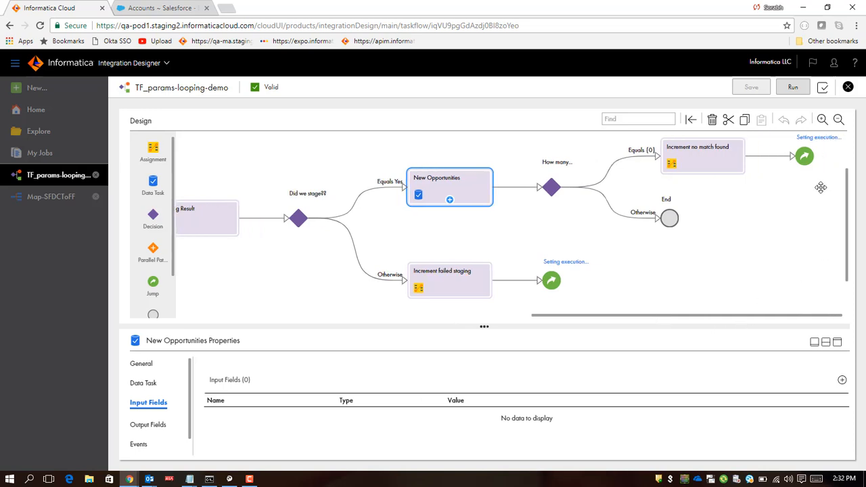
pyautogui.click(807, 162)
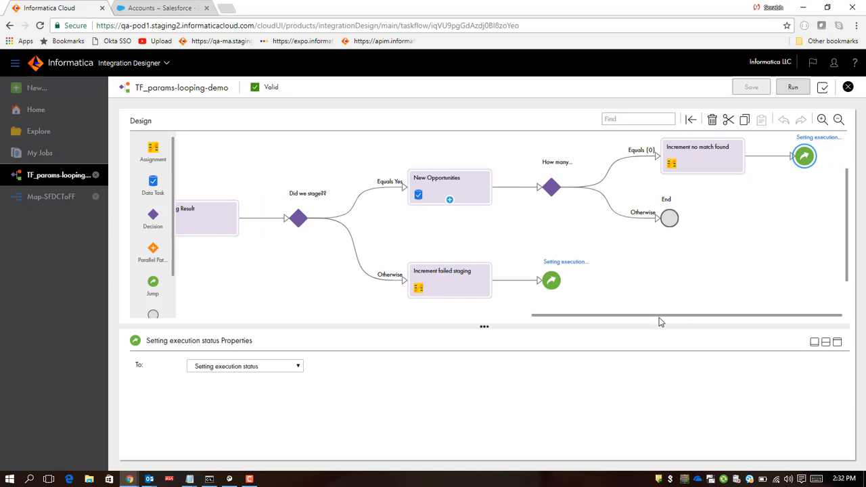
pyautogui.moveTo(661, 319); pyautogui.dragTo(506, 308)
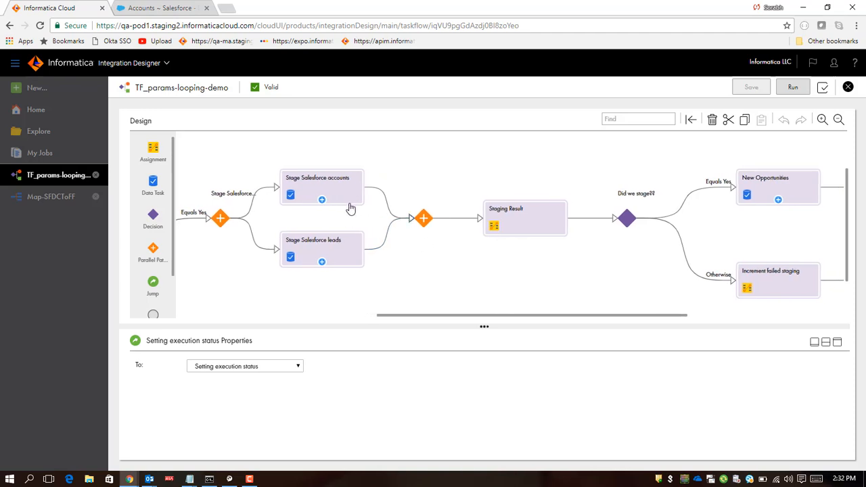
# Step: Review the two parallel staging tasks' input fields again and follow the flow to the end branches
pyautogui.moveTo(467, 320); pyautogui.dragTo(557, 300)
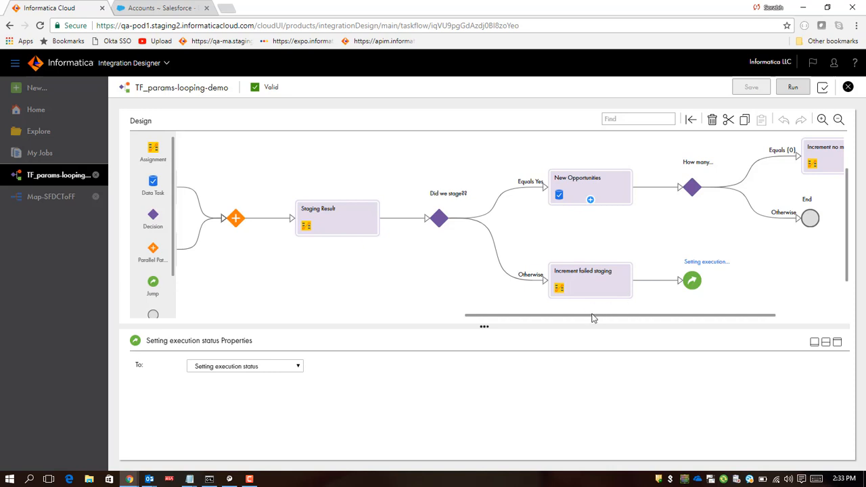
pyautogui.moveTo(589, 316); pyautogui.dragTo(489, 317)
pyautogui.click(364, 193)
pyautogui.click(372, 247)
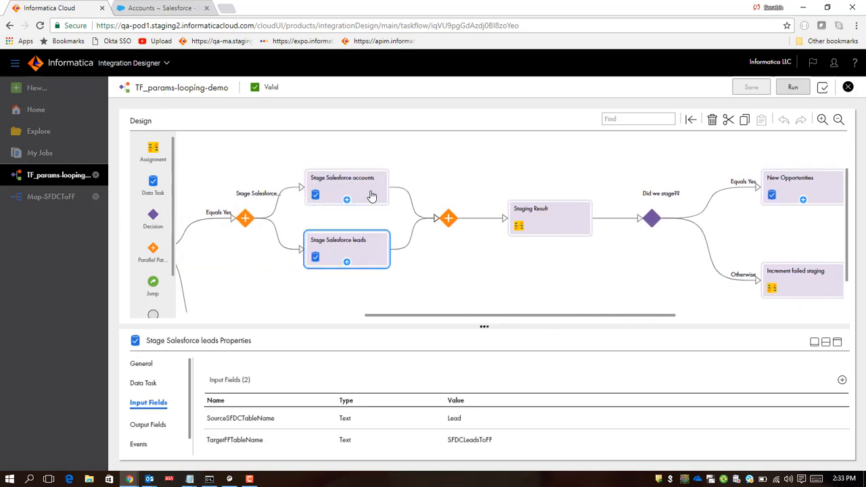
pyautogui.click(371, 196)
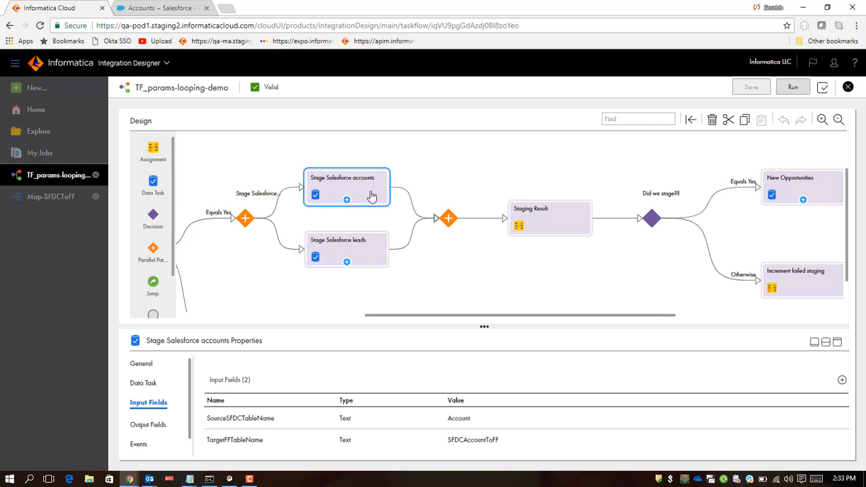
pyautogui.click(364, 249)
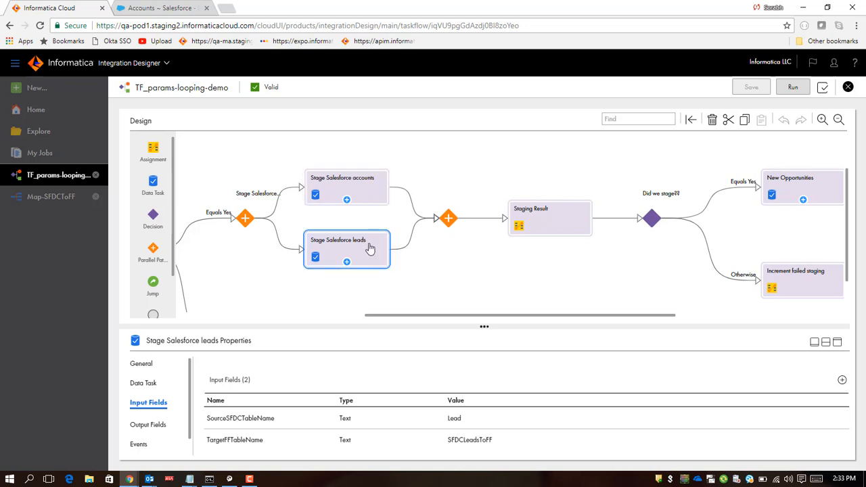
pyautogui.click(373, 199)
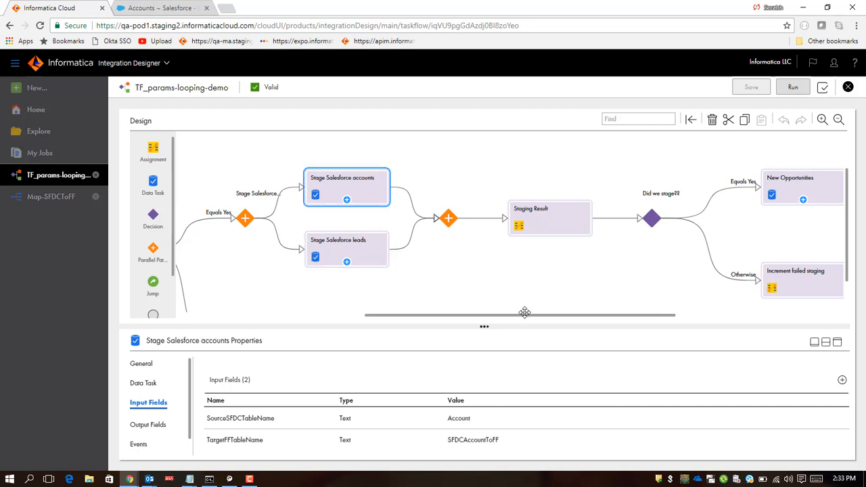
pyautogui.moveTo(522, 316); pyautogui.dragTo(608, 316)
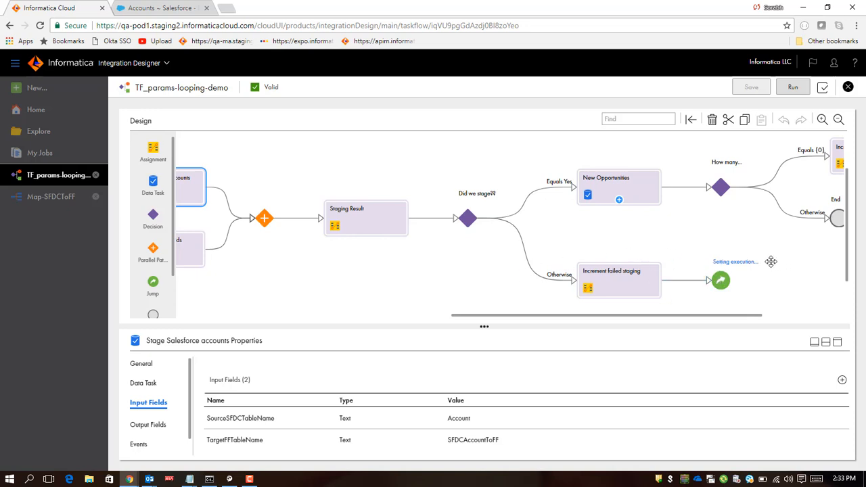
pyautogui.moveTo(693, 316); pyautogui.dragTo(787, 330)
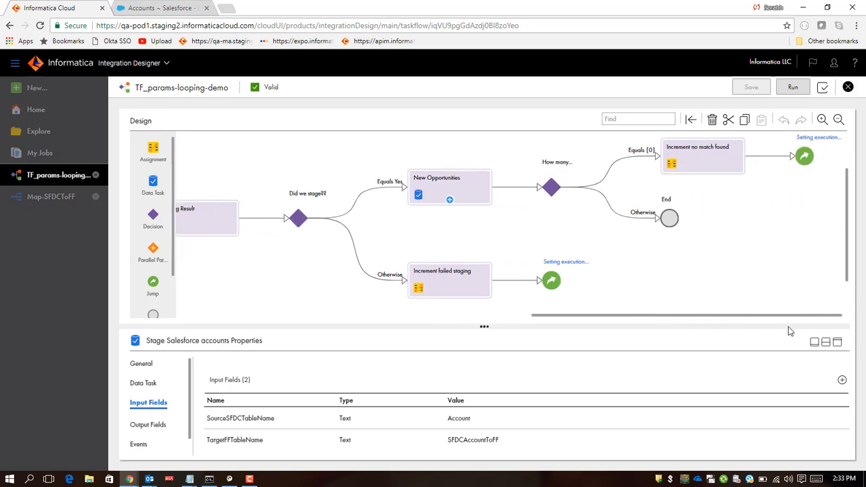
# Step: Inspect the Increment no match found and Assigning default values for looping assignment steps
pyautogui.click(484, 203)
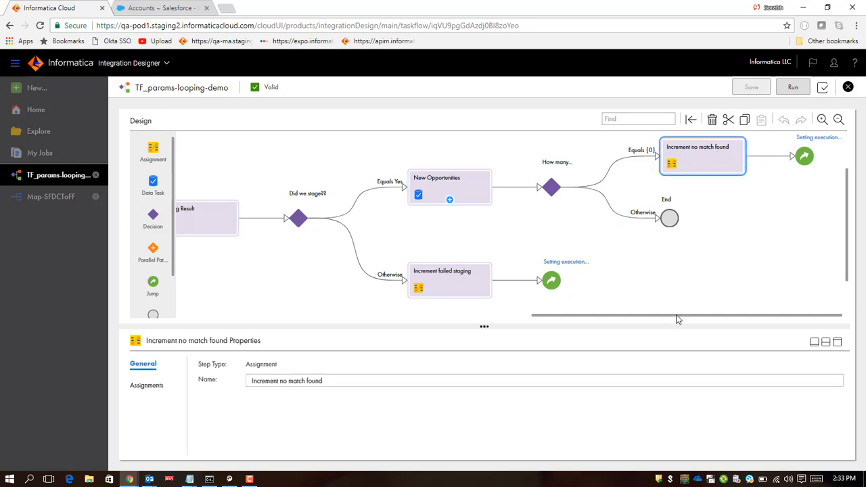
pyautogui.moveTo(679, 321); pyautogui.dragTo(294, 321)
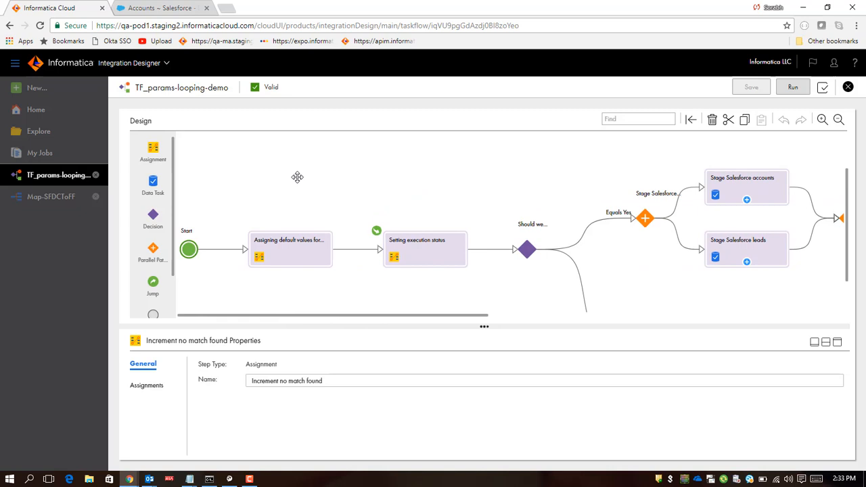
pyautogui.click(318, 262)
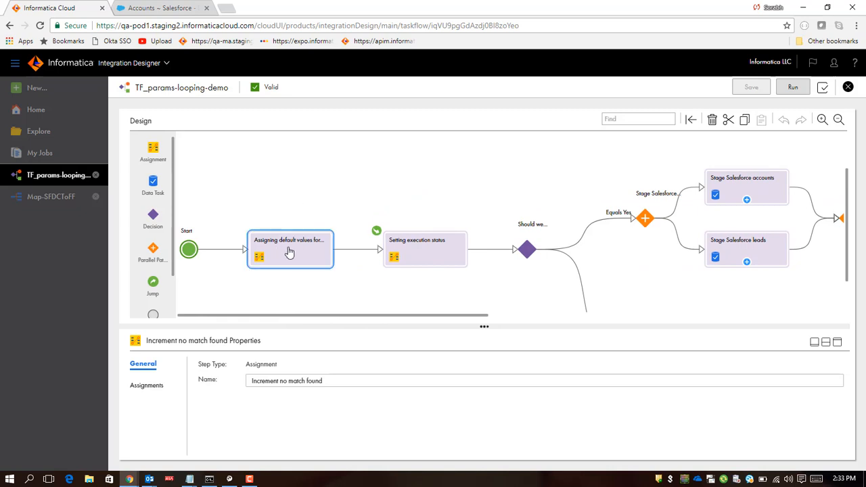
# Step: Review the taskflow's temp fields from the Start step's properties
pyautogui.click(192, 256)
pyautogui.click(146, 404)
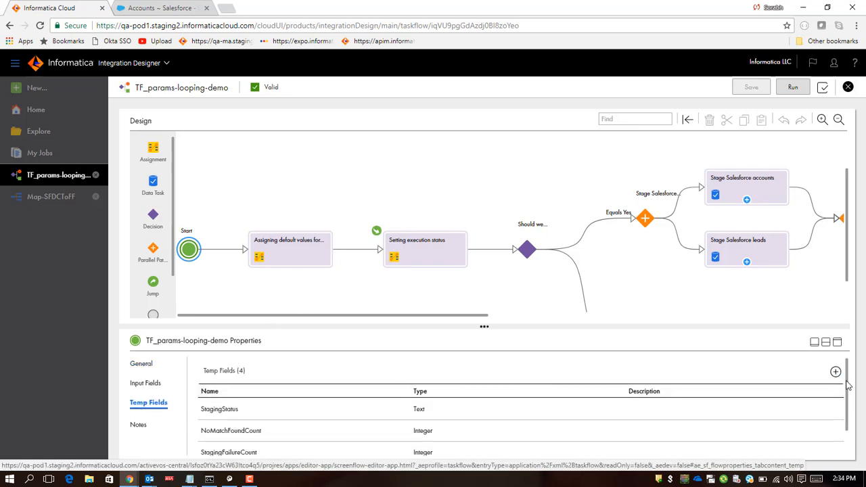
pyautogui.moveTo(847, 386); pyautogui.dragTo(845, 410)
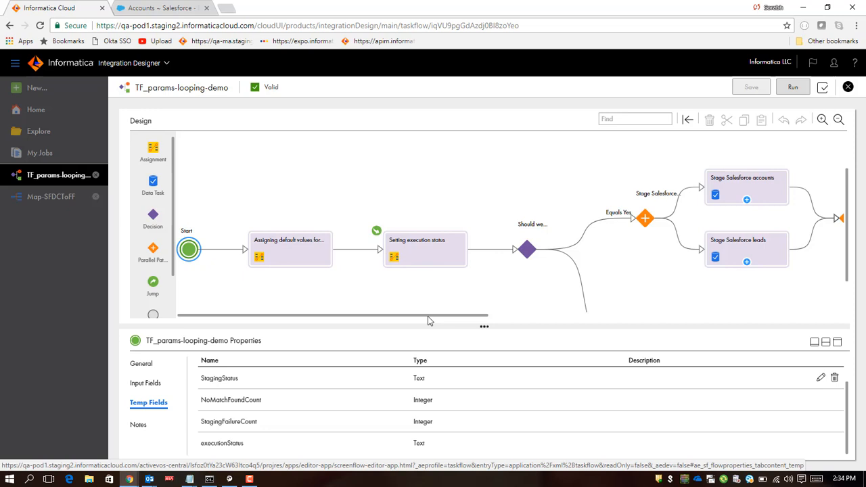
pyautogui.click(326, 399)
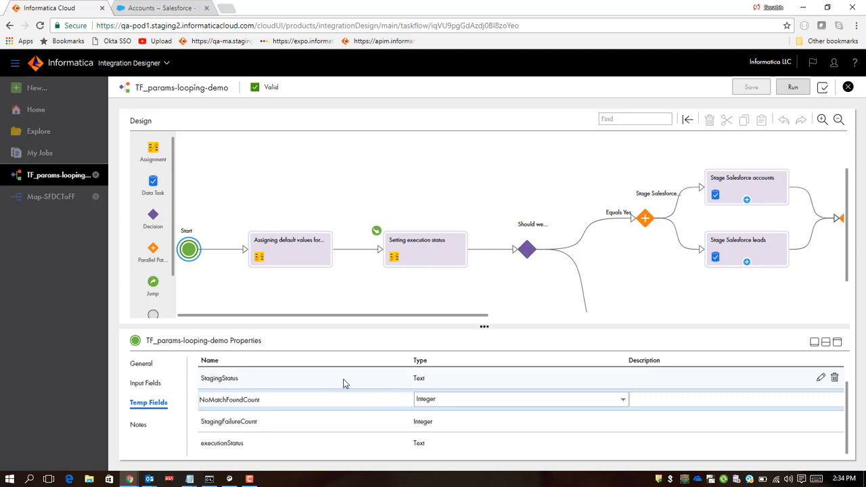
pyautogui.click(345, 380)
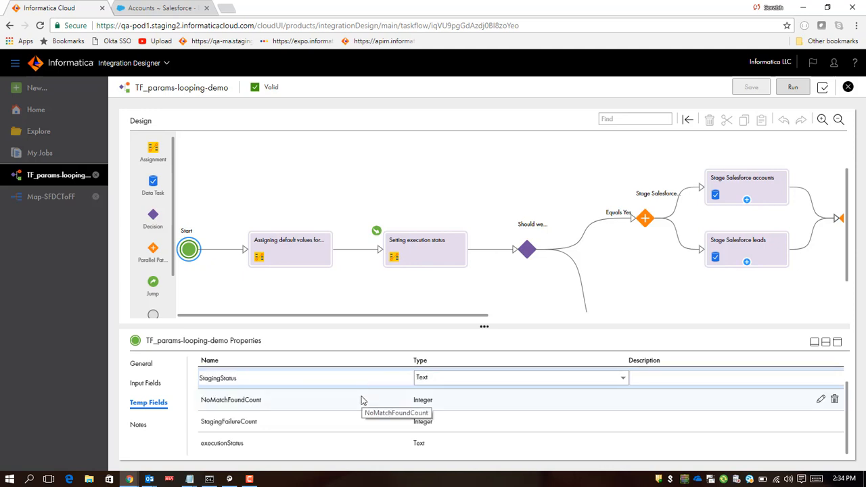
# Step: Review the target fields and values in the Assigning default values for looping step's assignments
pyautogui.moveTo(433, 316); pyautogui.dragTo(787, 315)
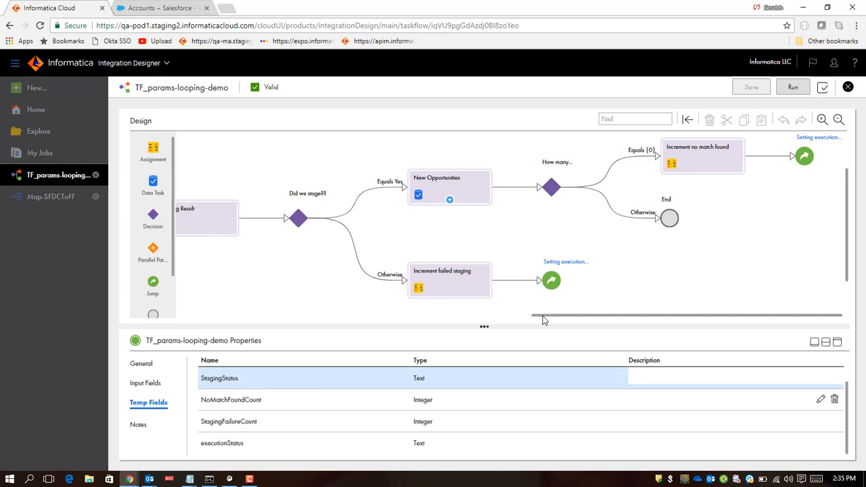
pyautogui.moveTo(544, 315); pyautogui.dragTo(170, 318)
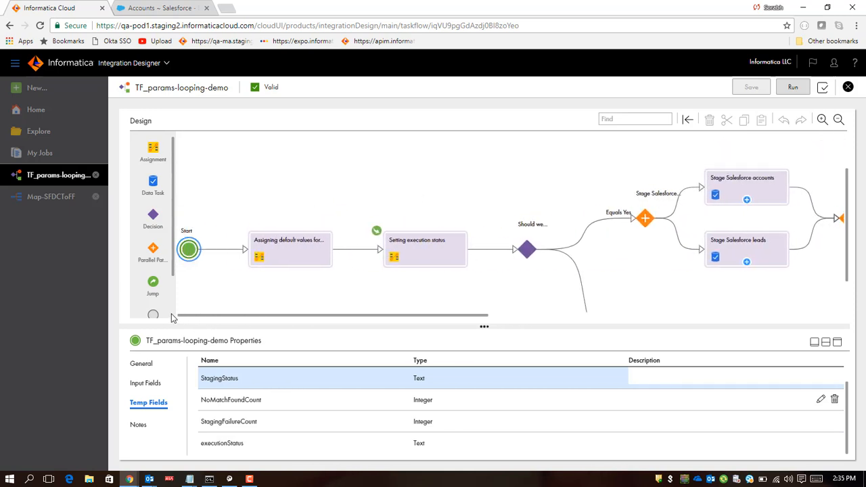
pyautogui.click(298, 256)
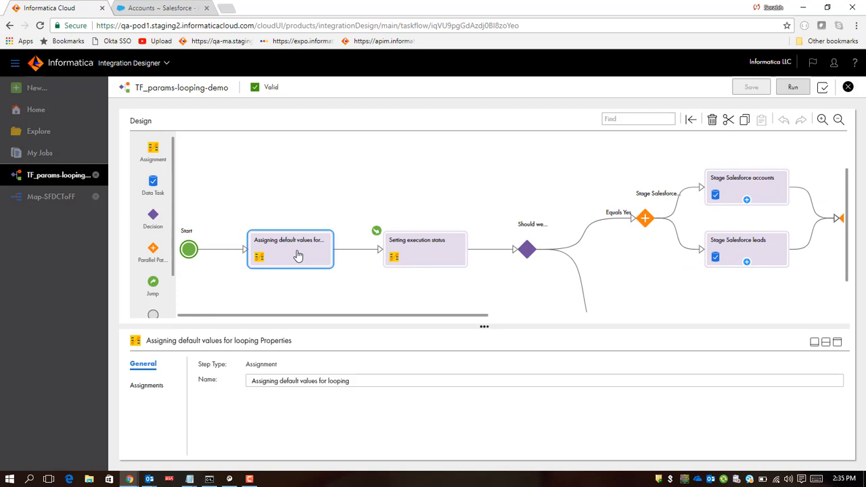
pyautogui.click(135, 391)
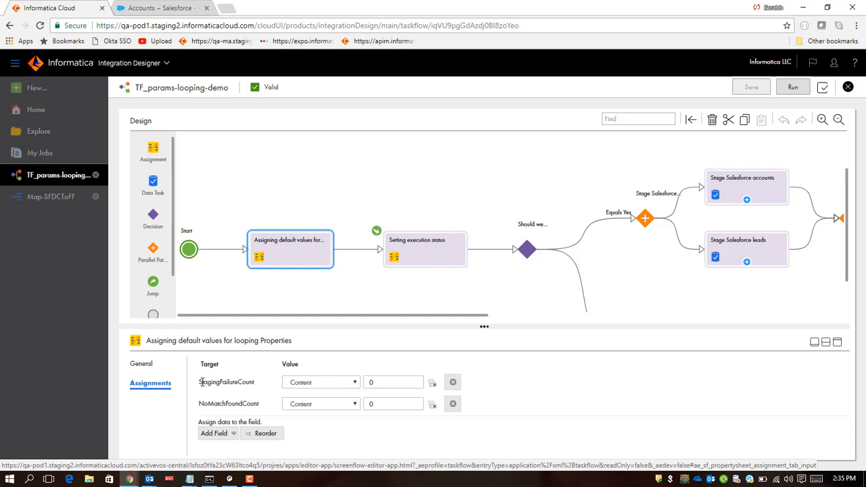
pyautogui.moveTo(220, 385); pyautogui.dragTo(244, 404)
pyautogui.click(245, 404)
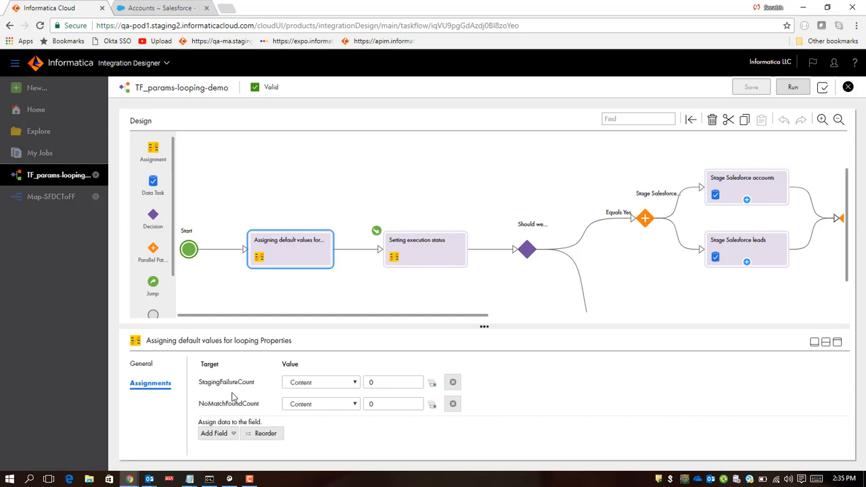
# Step: Inspect the executionStatus formula of the Setting execution status step in the expression editor, then cancel
pyautogui.click(437, 262)
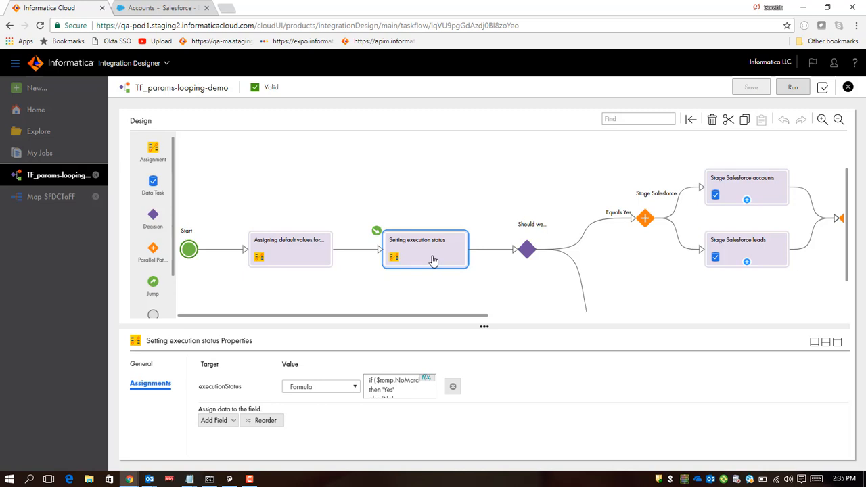
pyautogui.click(428, 382)
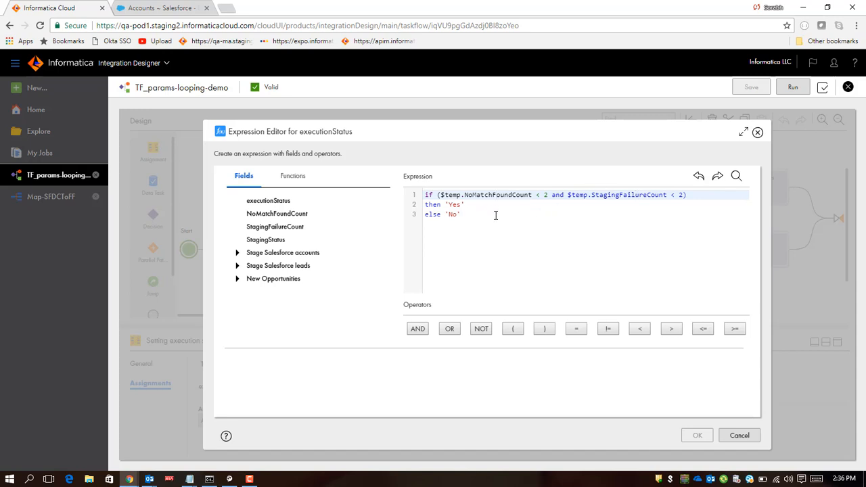
pyautogui.click(453, 214)
pyautogui.doubleClick(452, 214)
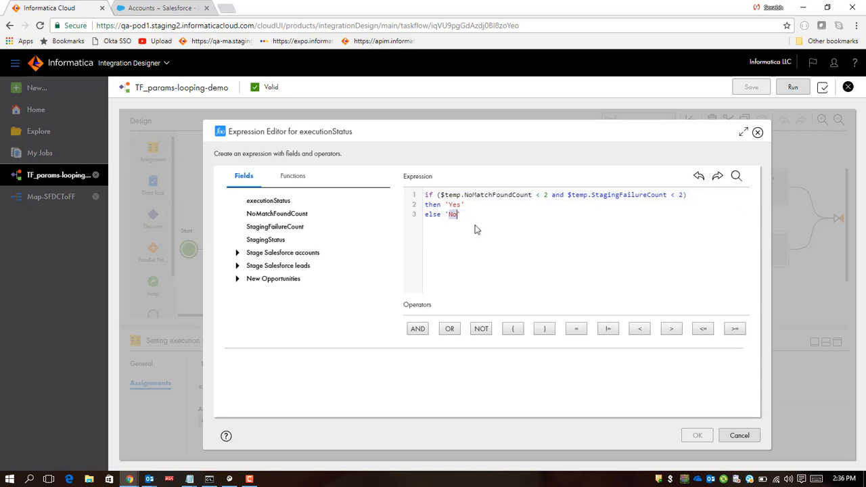
pyautogui.click(739, 435)
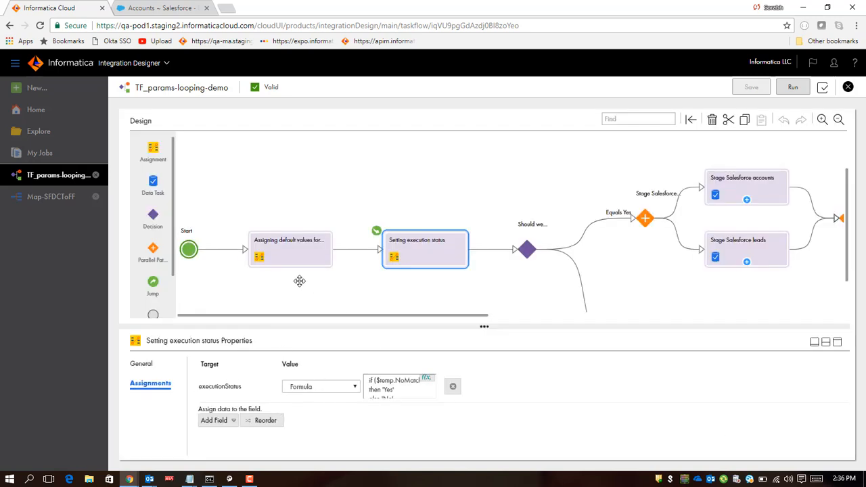
# Step: Inspect the name and path conditions of the Should we execute?? decision step
pyautogui.click(525, 255)
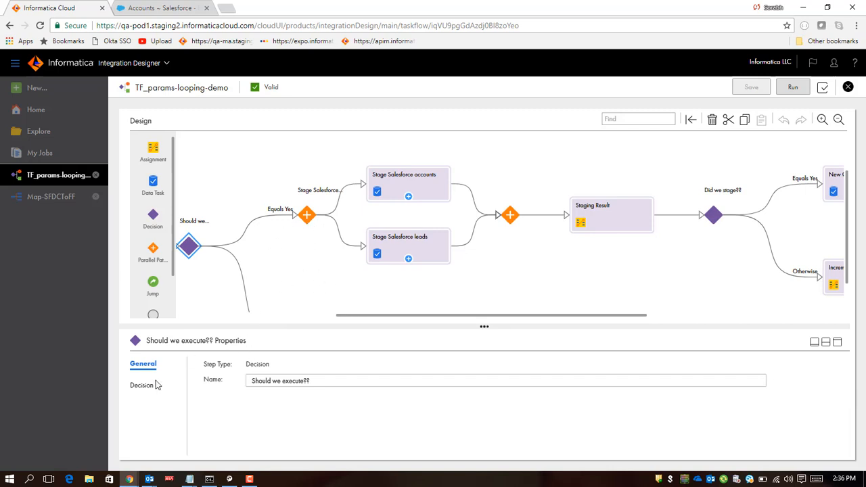
pyautogui.click(312, 381)
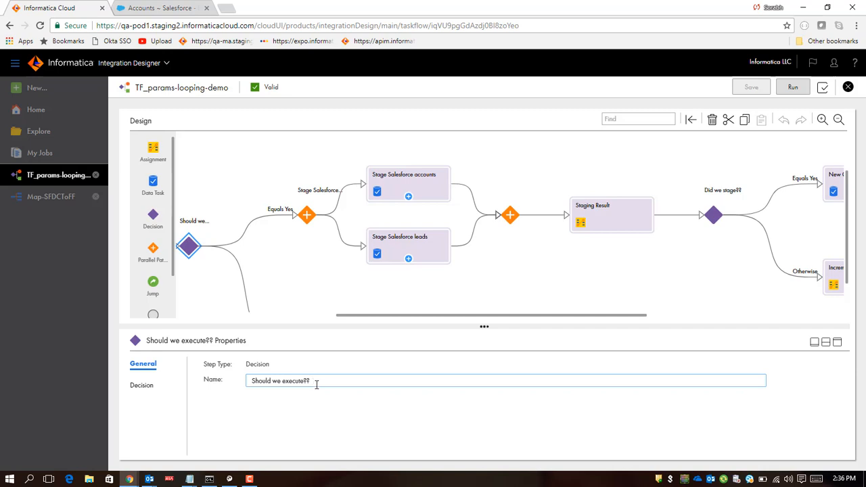
pyautogui.click(136, 387)
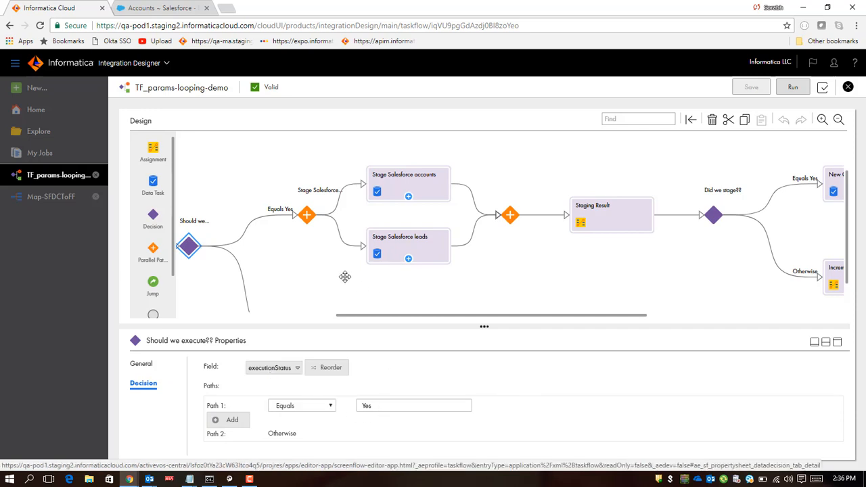
# Step: Inspect the Stage Salesforce data parallel paths step and the end step on the Otherwise branch
pyautogui.click(307, 218)
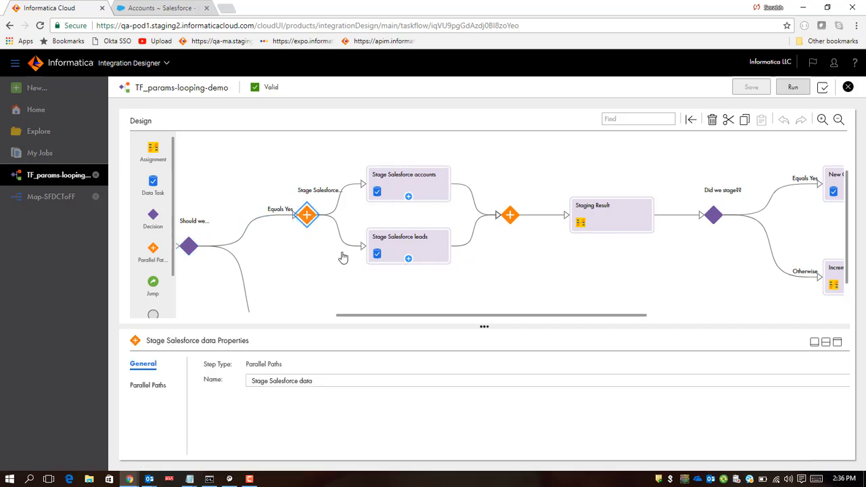
pyautogui.scroll(3, 382, 271)
pyautogui.scroll(-3, 383, 271)
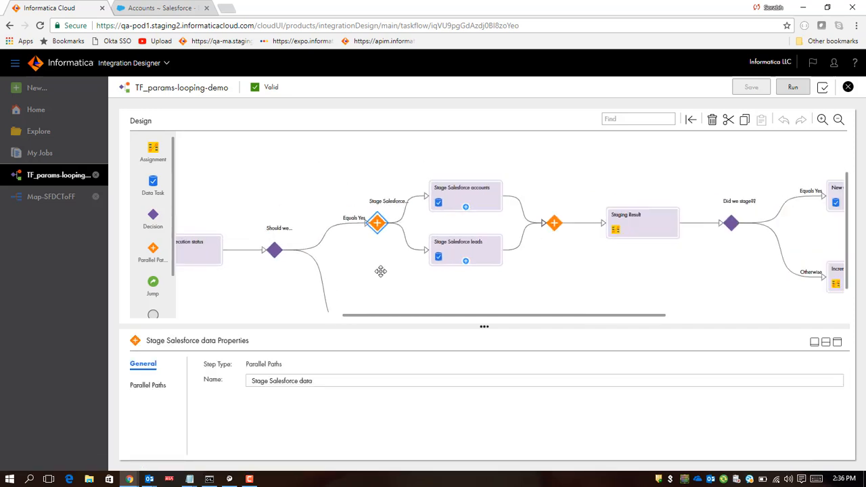
pyautogui.scroll(1, 370, 237)
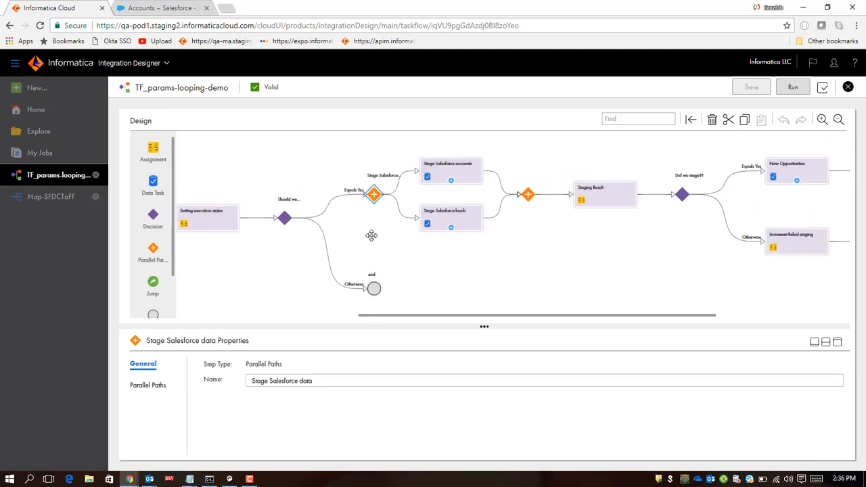
pyautogui.click(375, 291)
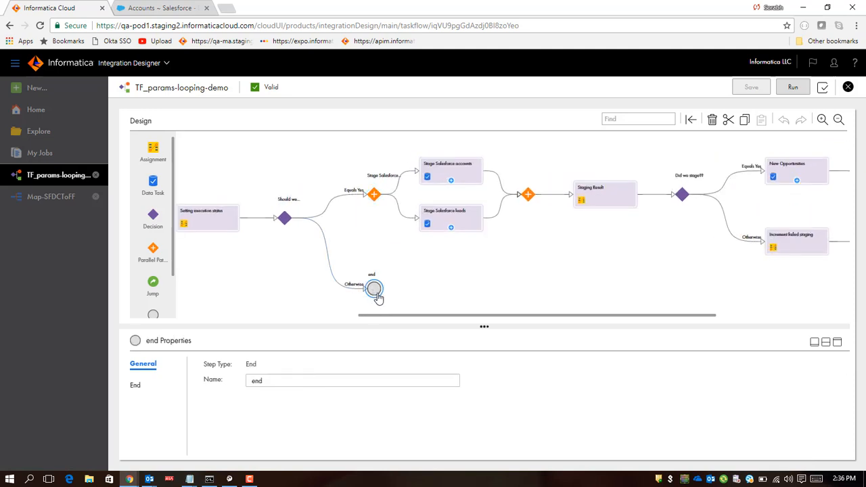
pyautogui.click(376, 196)
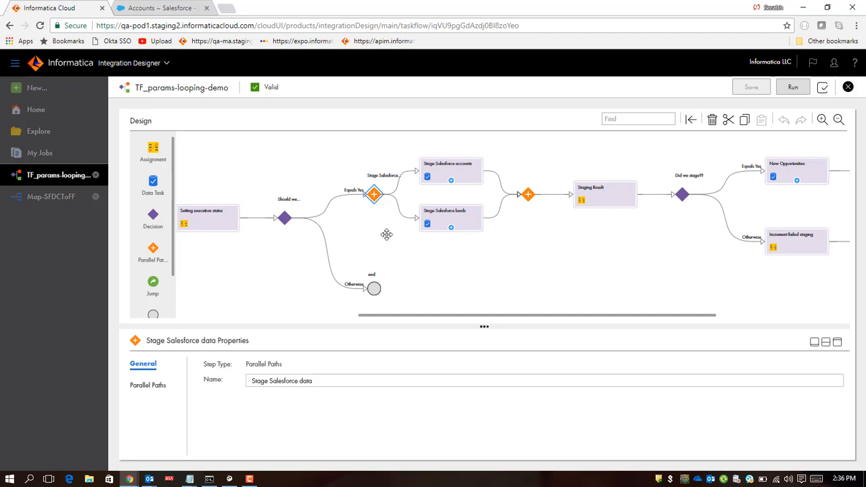
pyautogui.scroll(2, 389, 241)
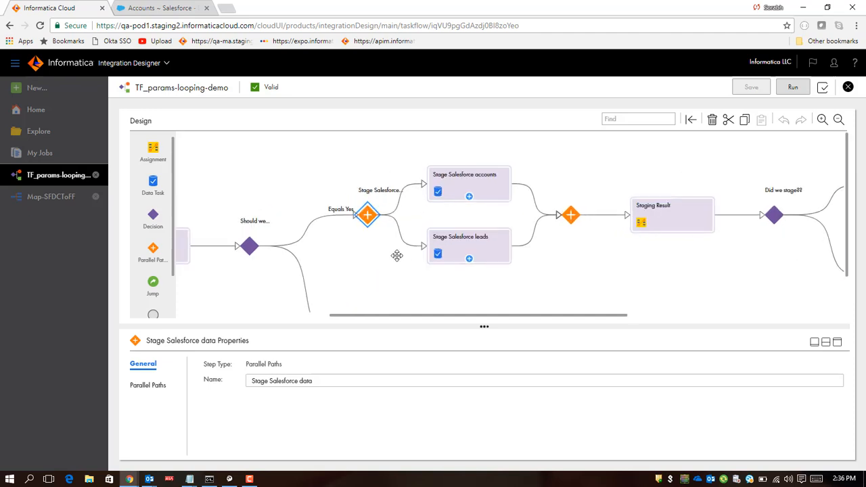
# Step: Compare the input field values of the Stage Salesforce accounts and Stage Salesforce leads data tasks
pyautogui.click(465, 185)
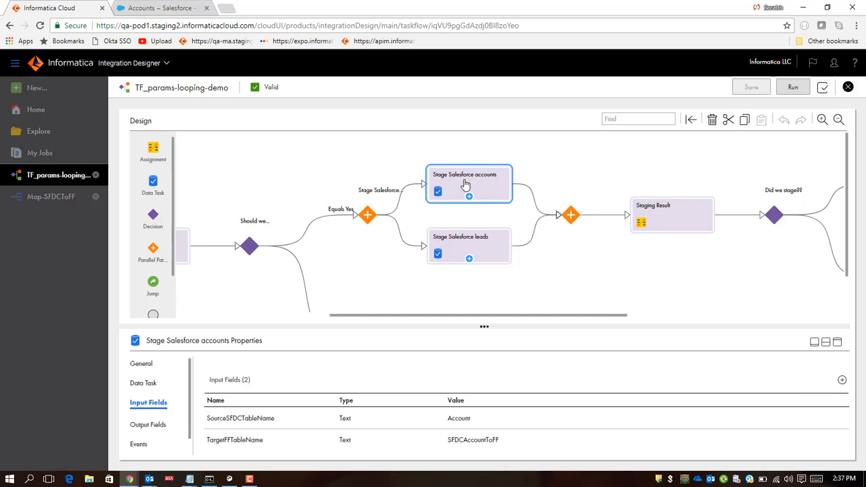
pyautogui.click(483, 242)
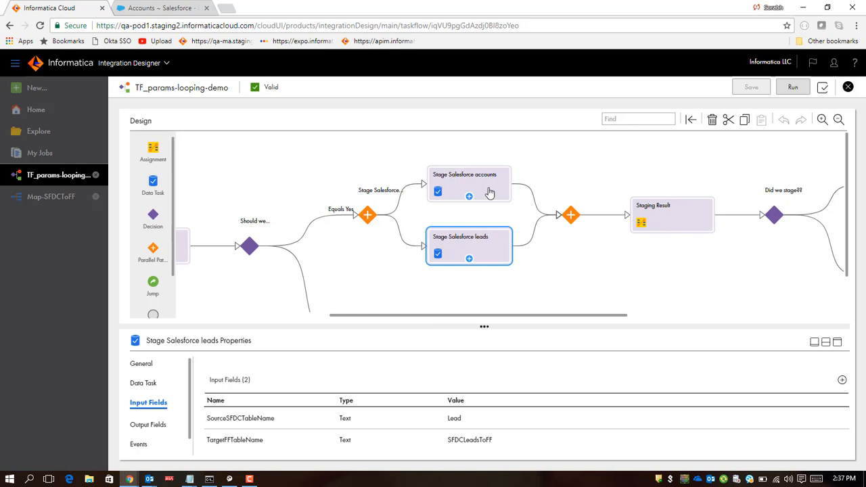
pyautogui.moveTo(489, 191); pyautogui.dragTo(500, 228)
pyautogui.click(497, 253)
pyautogui.click(496, 194)
pyautogui.click(493, 195)
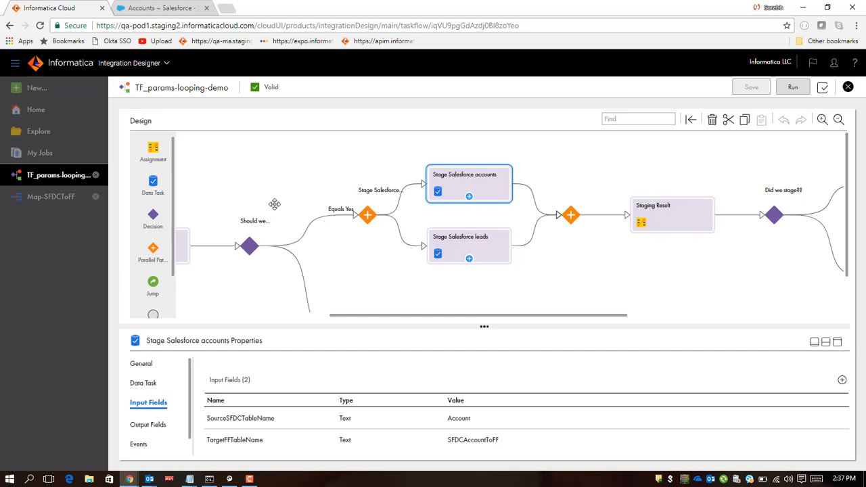
# Step: Open the Map-SFDCToFF mapping and inspect the SFDCSource and FFTarget parameter settings
pyautogui.click(69, 198)
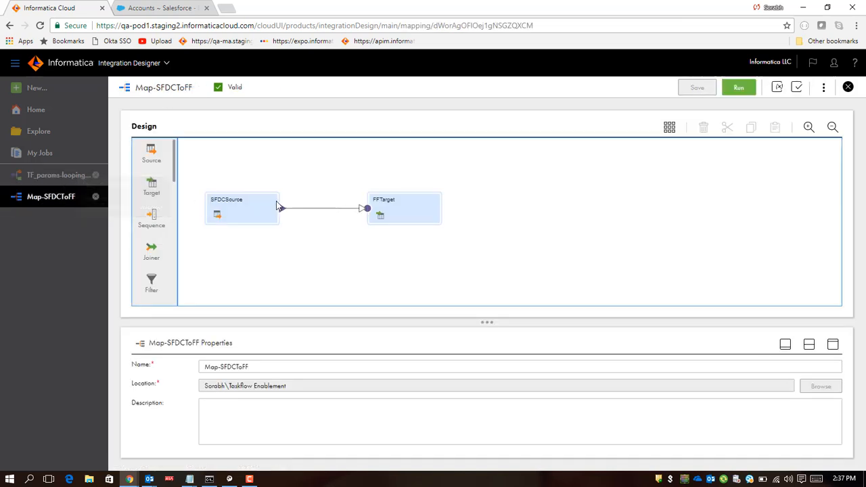
pyautogui.click(243, 208)
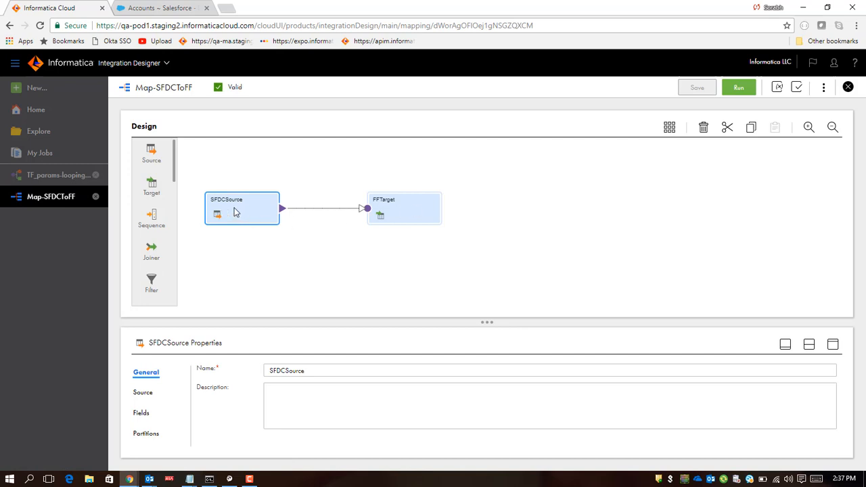
pyautogui.click(400, 213)
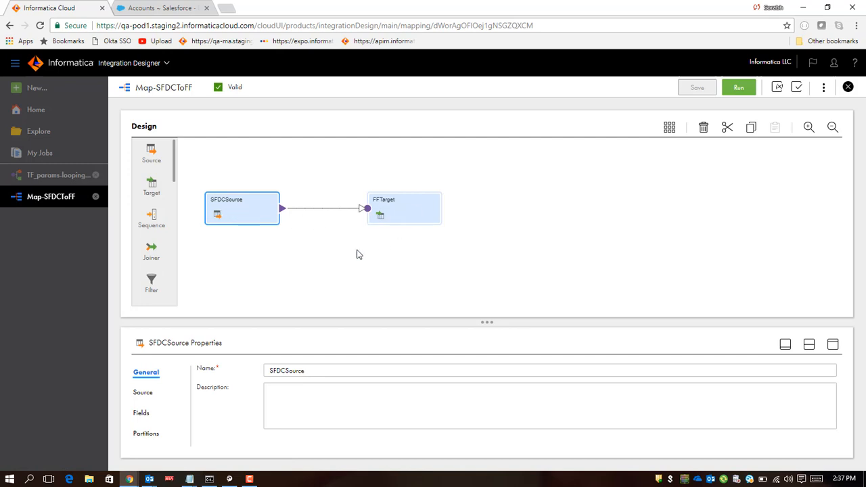
pyautogui.click(257, 212)
pyautogui.click(143, 393)
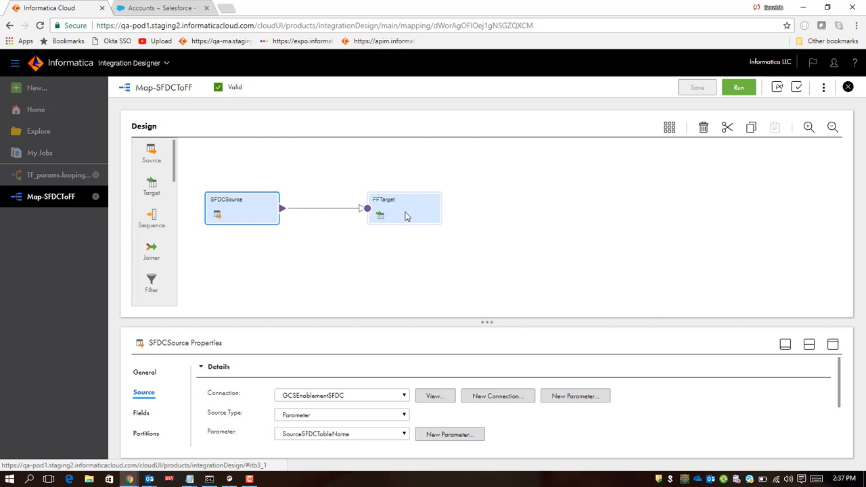
pyautogui.click(406, 212)
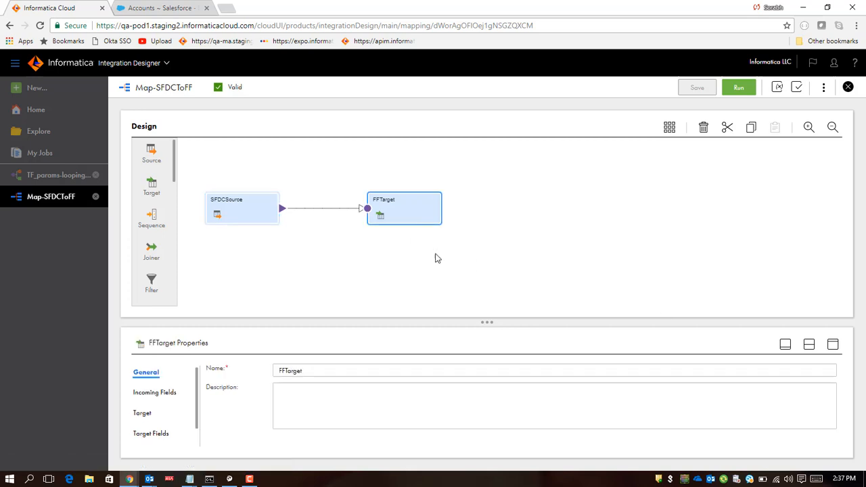
pyautogui.click(143, 414)
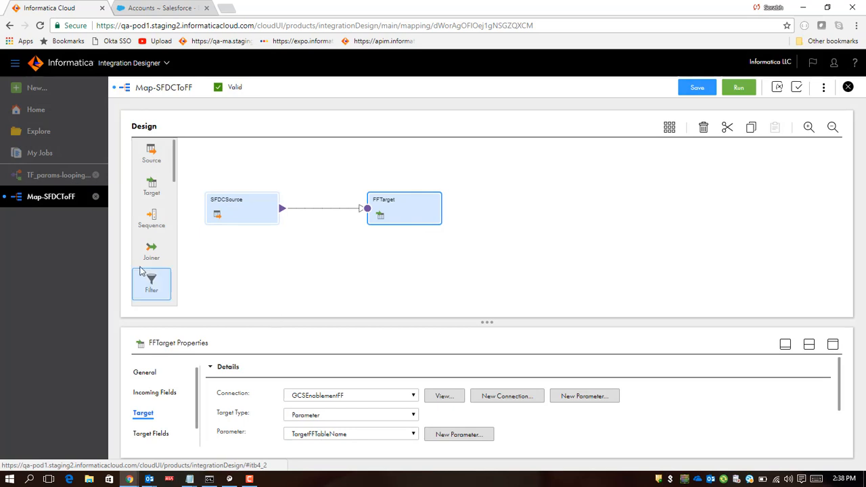
# Step: Return to the taskflow and browse the source and target input parameters offered for the accounts data task
pyautogui.click(61, 177)
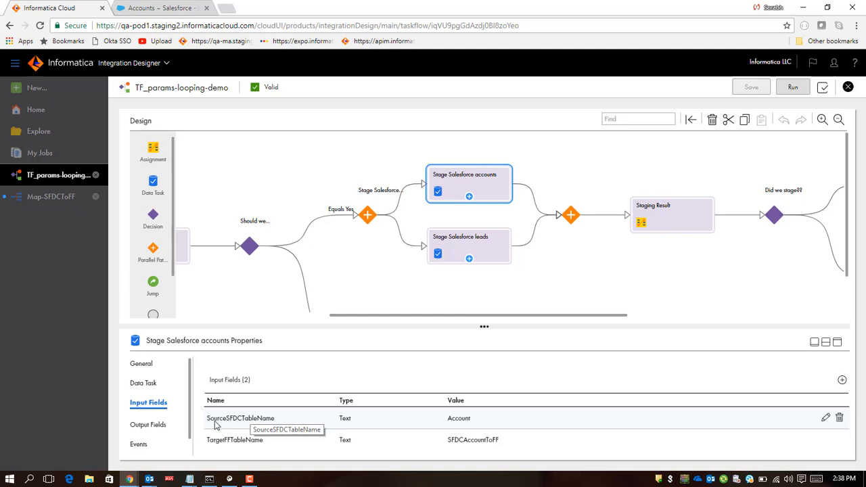
pyautogui.click(842, 382)
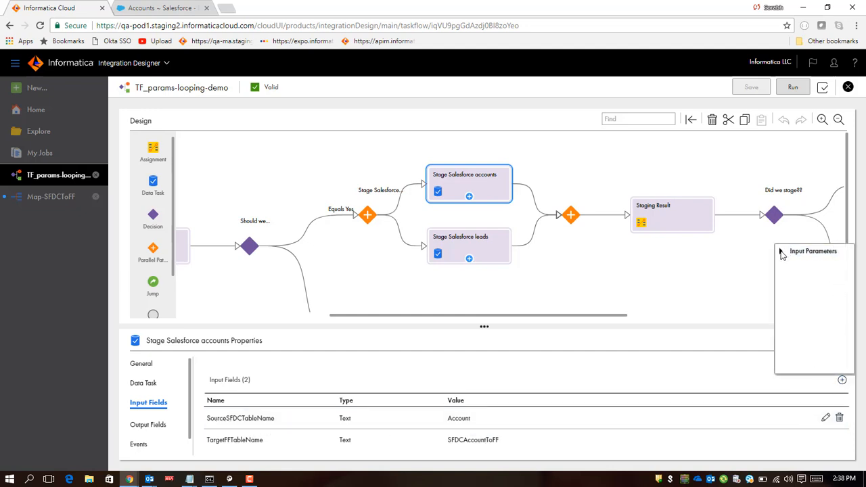
pyautogui.click(782, 252)
pyautogui.click(791, 264)
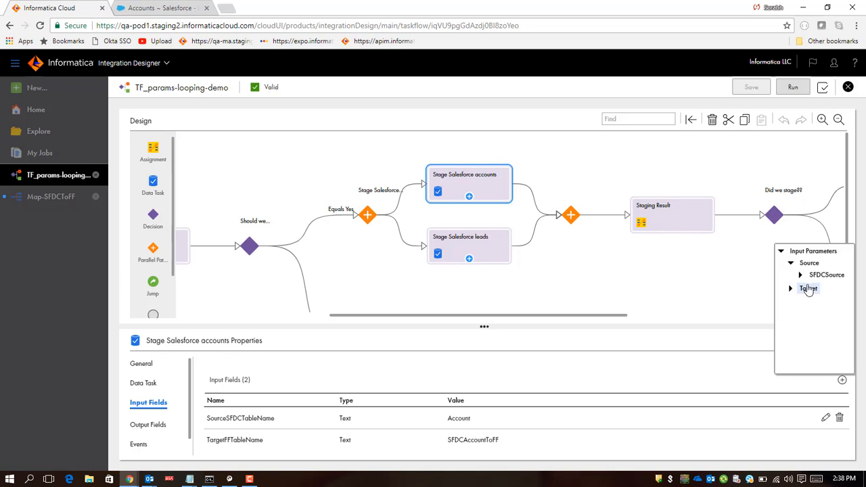
pyautogui.click(801, 275)
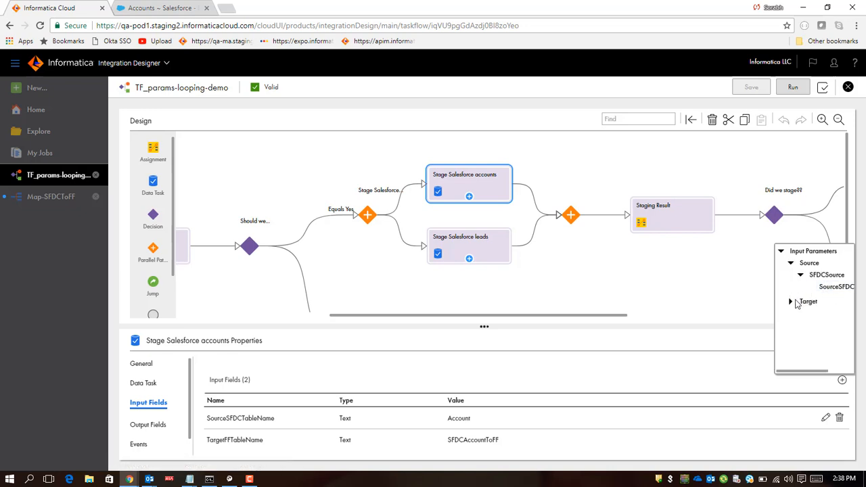
pyautogui.click(791, 303)
pyautogui.click(801, 315)
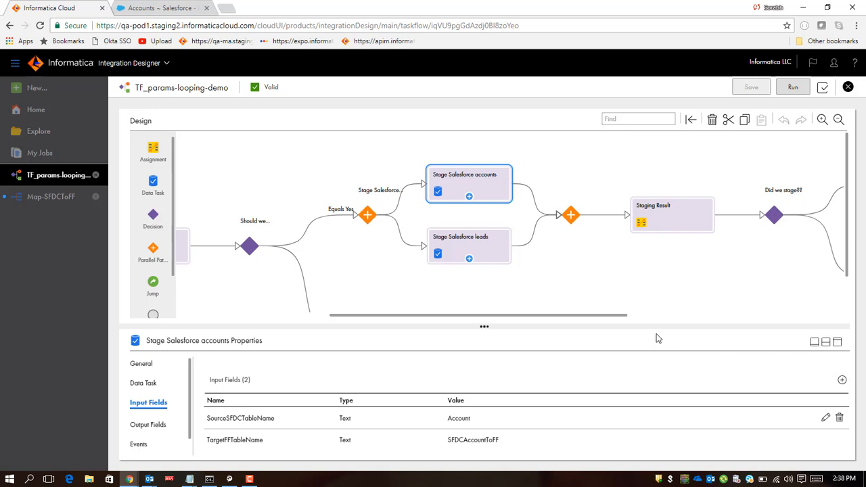
# Step: Enlarge the properties panel and view the Stage Salesforce leads data task's input fields
pyautogui.moveTo(847, 255); pyautogui.dragTo(852, 276)
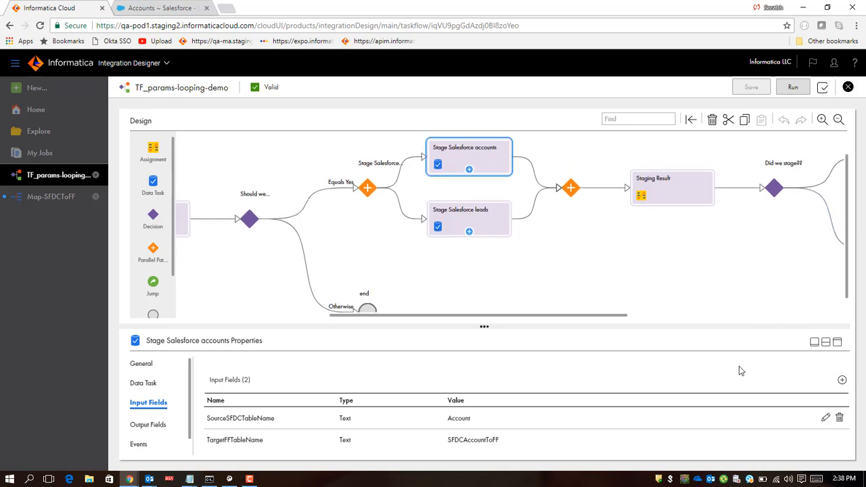
pyautogui.moveTo(483, 327); pyautogui.dragTo(491, 298)
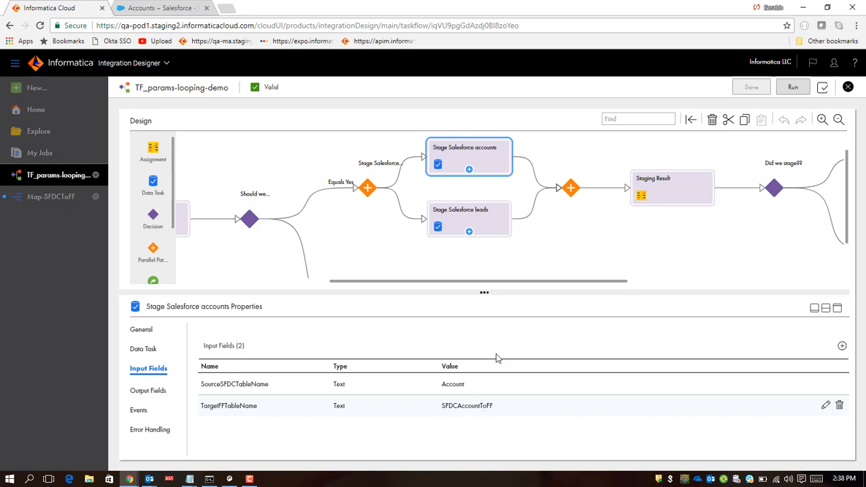
pyautogui.click(484, 216)
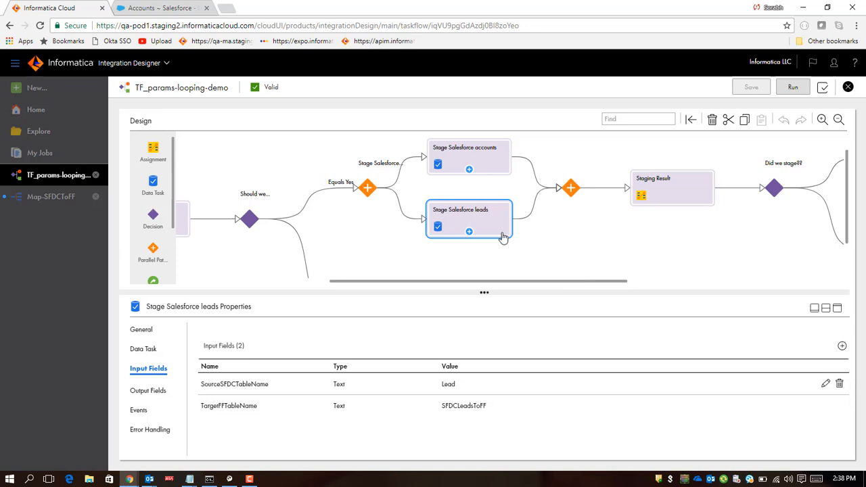
# Step: Open the Staging Result assignment's StagingStatus expression and inspect the Task Status output field of the Stage Salesforce accounts task
pyautogui.click(686, 195)
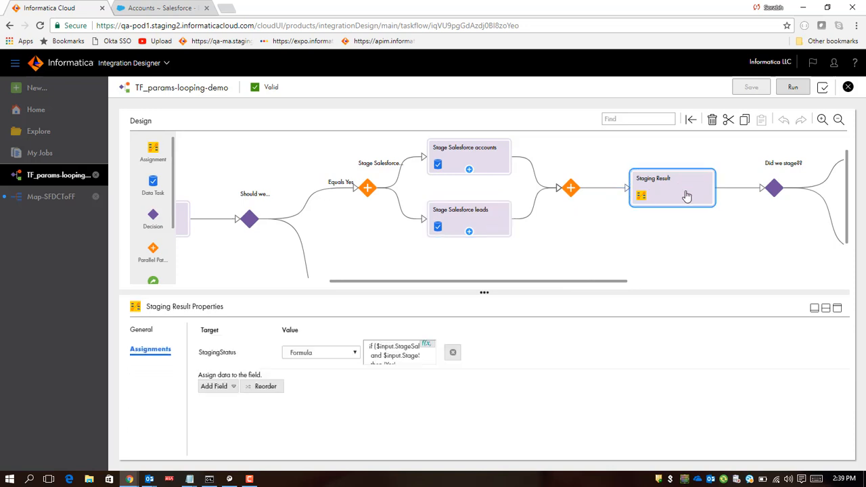
pyautogui.click(426, 347)
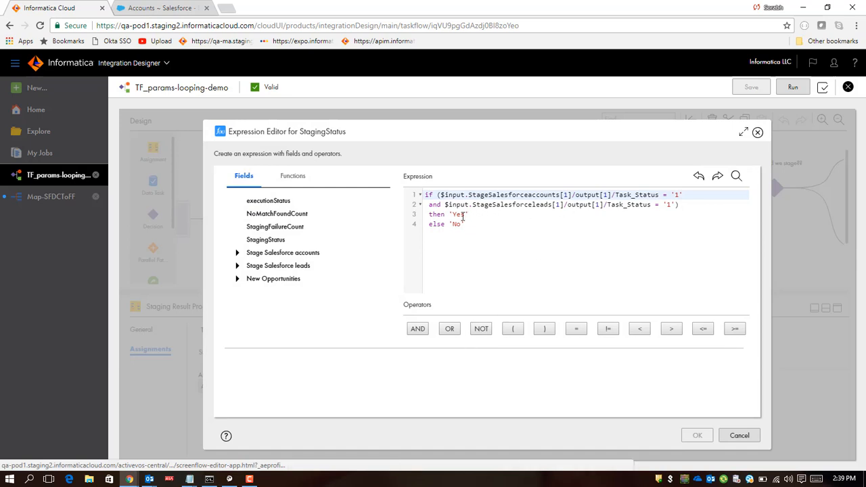
pyautogui.click(237, 254)
pyautogui.click(247, 276)
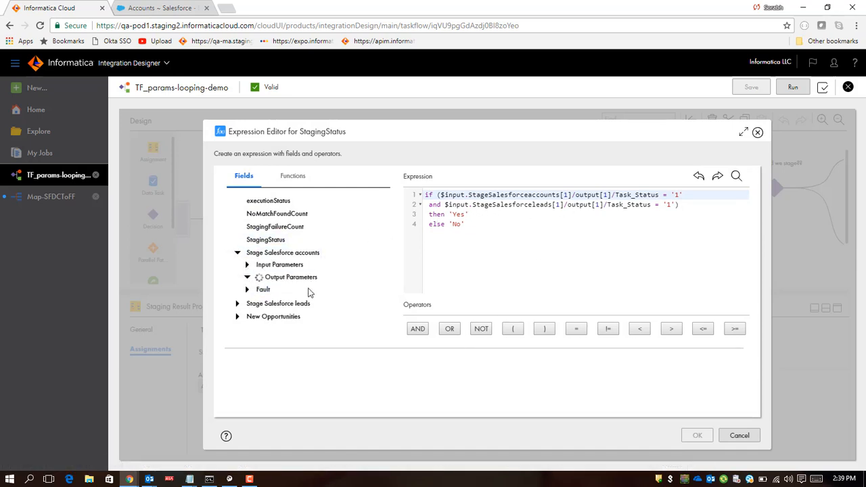
pyautogui.scroll(-3, 325, 290)
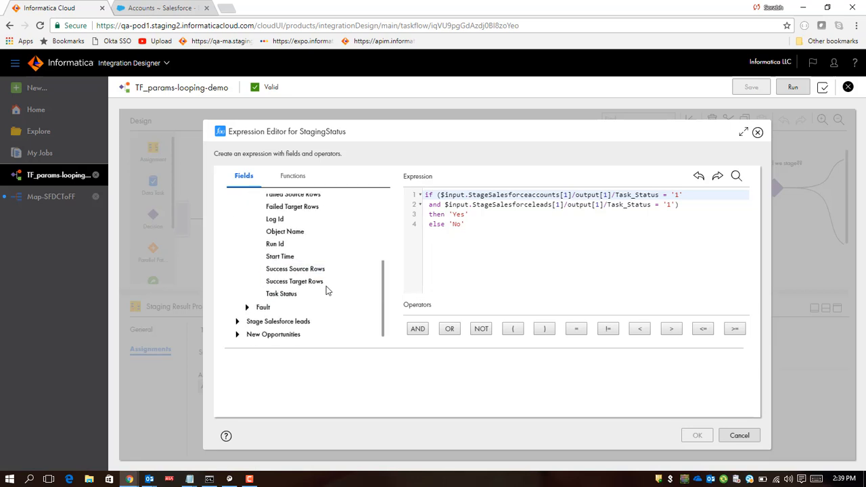
pyautogui.click(286, 298)
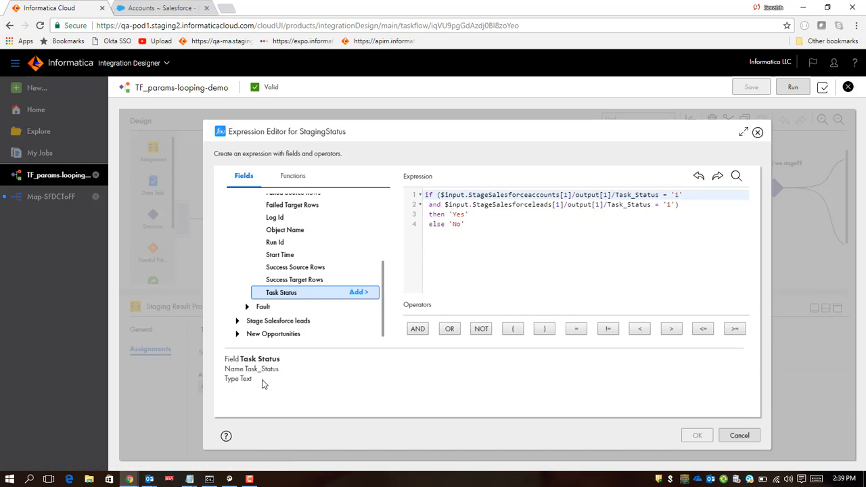
pyautogui.moveTo(261, 382); pyautogui.dragTo(230, 362)
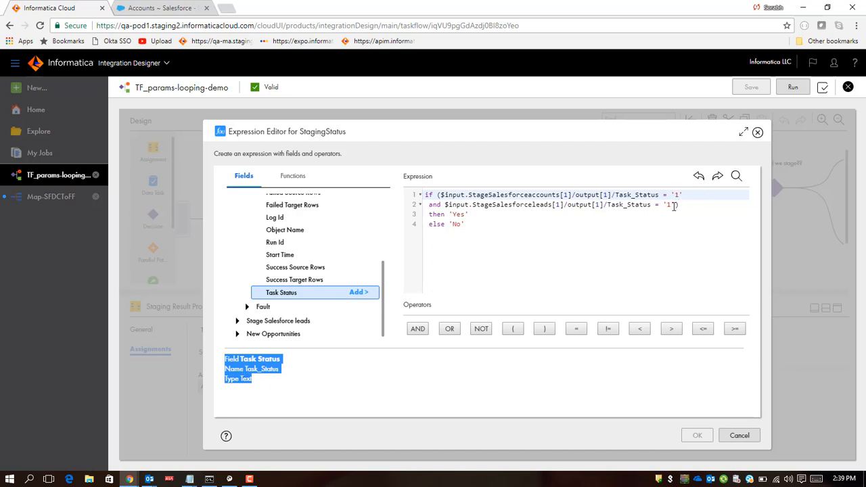
# Step: Review the StagingStatus expression's Task_Status conditions and Yes/No results, then close the editor without changes
pyautogui.click(487, 227)
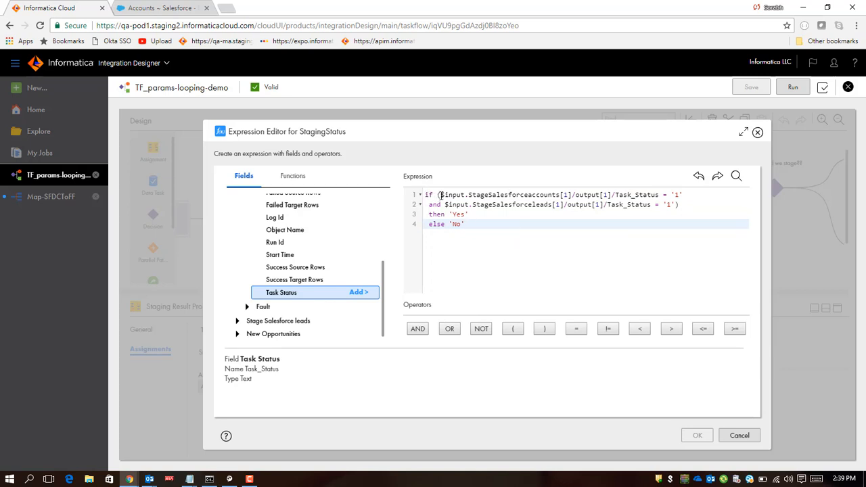
pyautogui.moveTo(440, 195); pyautogui.dragTo(680, 195)
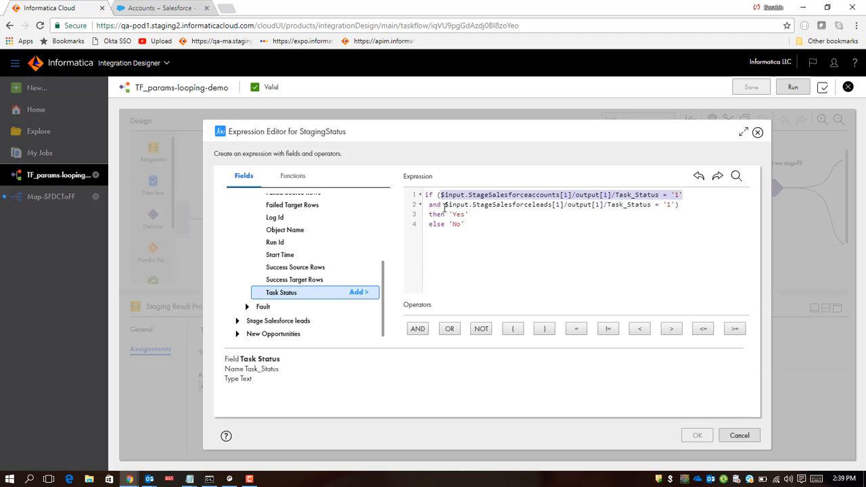
pyautogui.moveTo(444, 204); pyautogui.dragTo(672, 205)
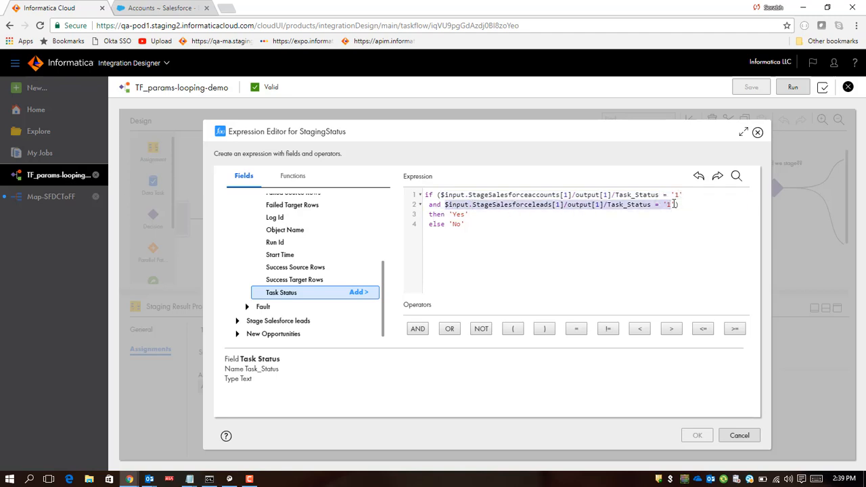
pyautogui.doubleClick(461, 215)
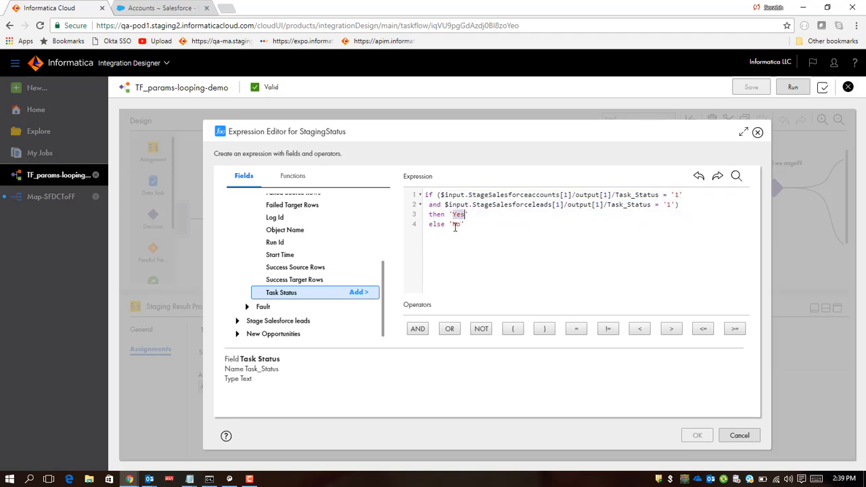
pyautogui.click(457, 226)
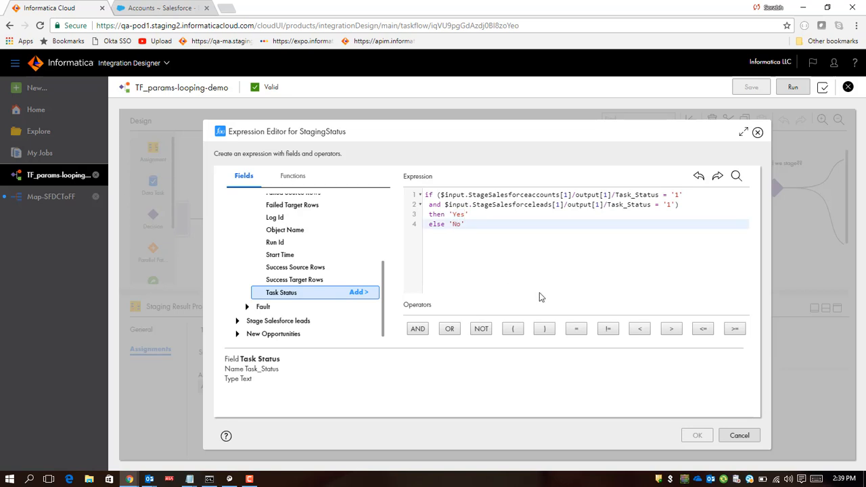
pyautogui.click(739, 435)
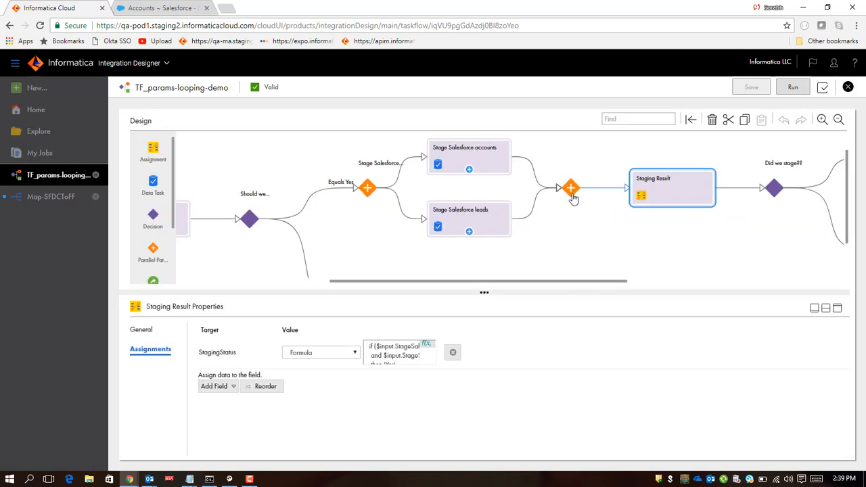
# Step: Inspect the Did we stage?? decision's path on StagingStatus and the New Opportunities data task's input fields
pyautogui.moveTo(521, 284); pyautogui.dragTo(594, 294)
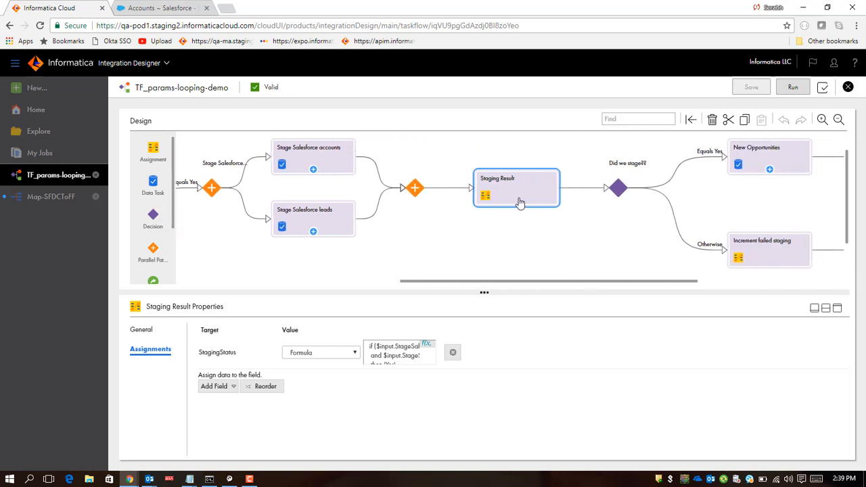
pyautogui.click(617, 196)
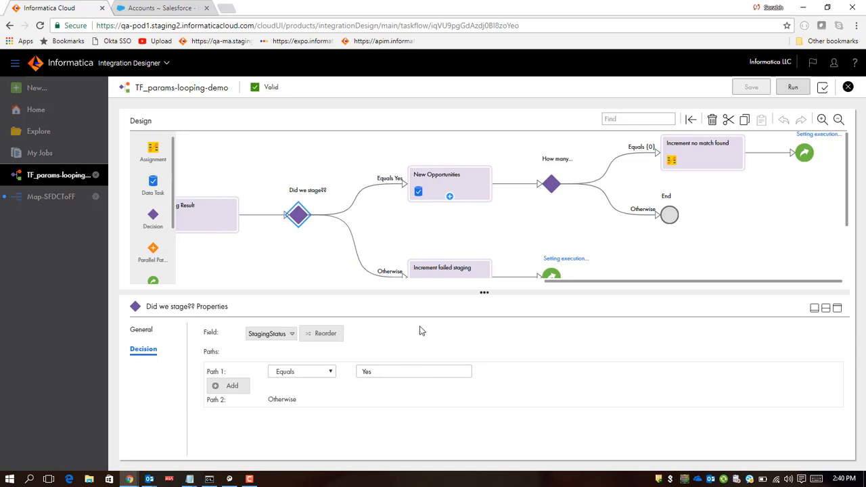
pyautogui.click(467, 187)
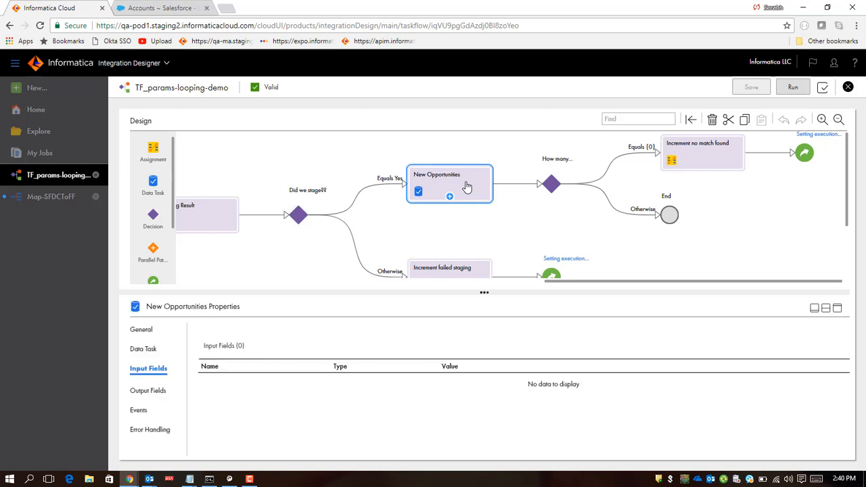
pyautogui.moveTo(482, 238); pyautogui.dragTo(503, 252)
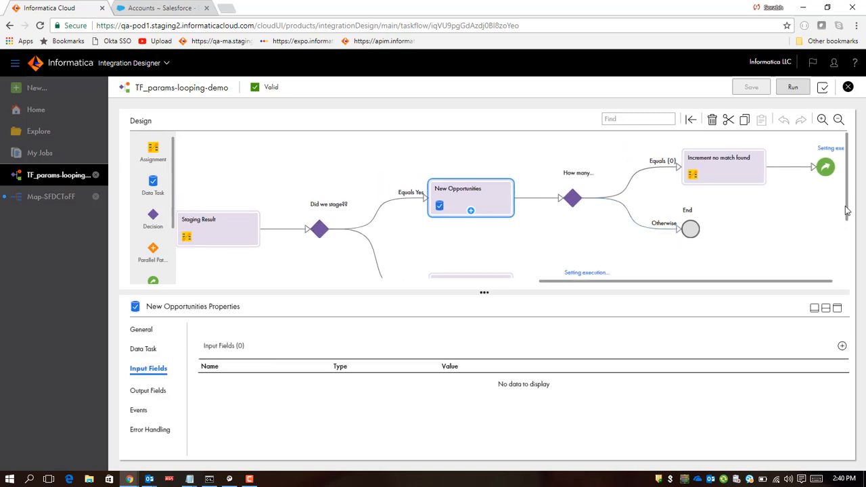
pyautogui.moveTo(842, 203); pyautogui.dragTo(842, 245)
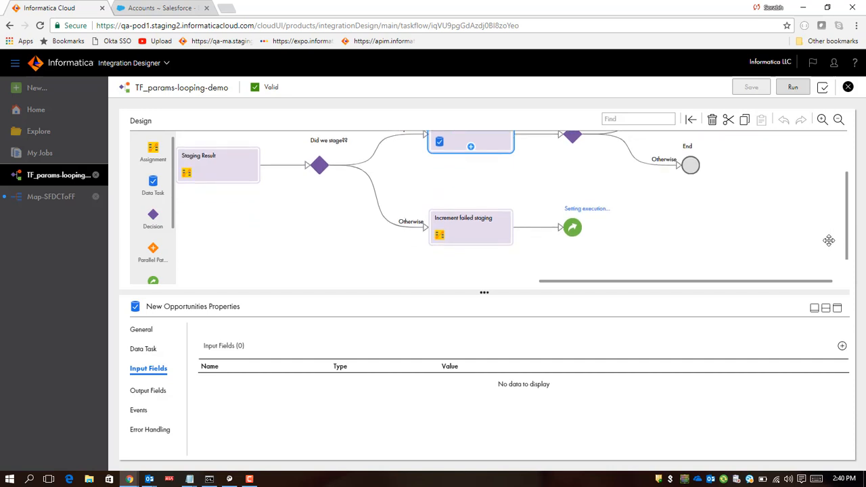
# Step: Open the Increment failed staging assignment's StagingFailureCount expression and browse the Numbers functions to view sum
pyautogui.click(486, 242)
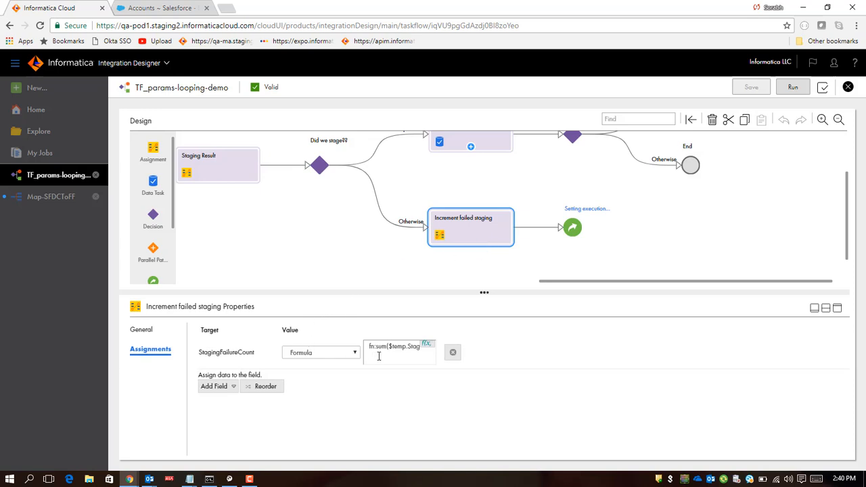
pyautogui.click(426, 344)
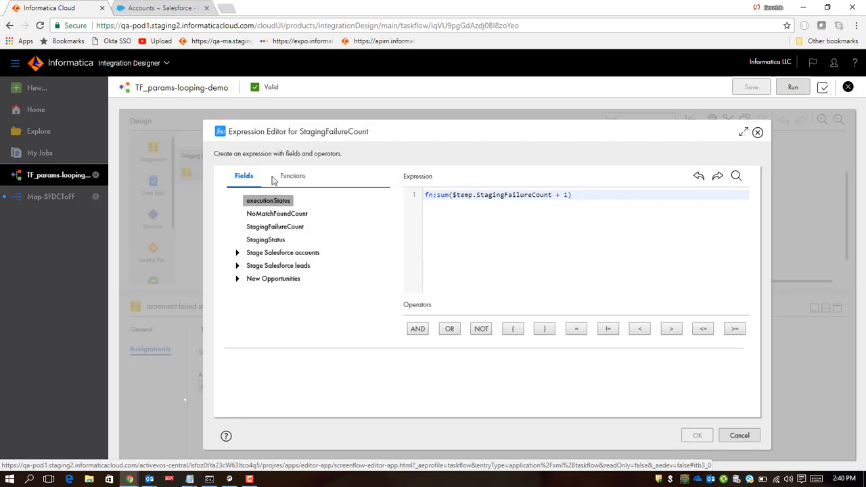
pyautogui.click(295, 179)
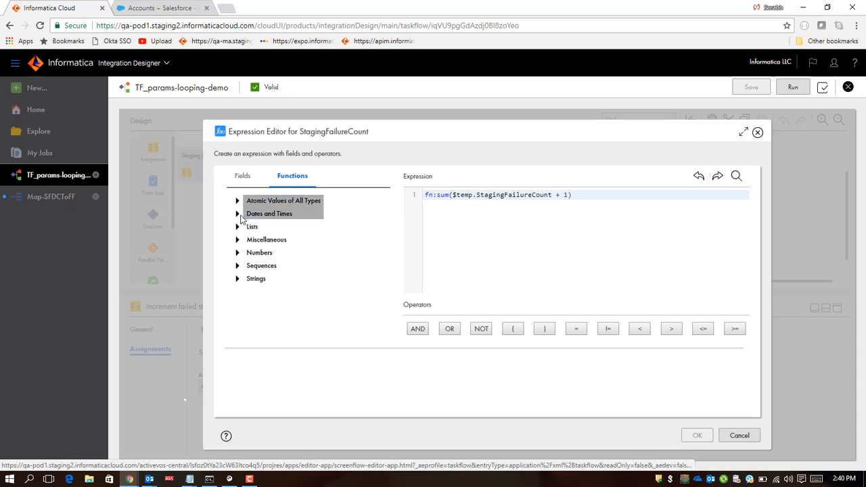
pyautogui.click(237, 254)
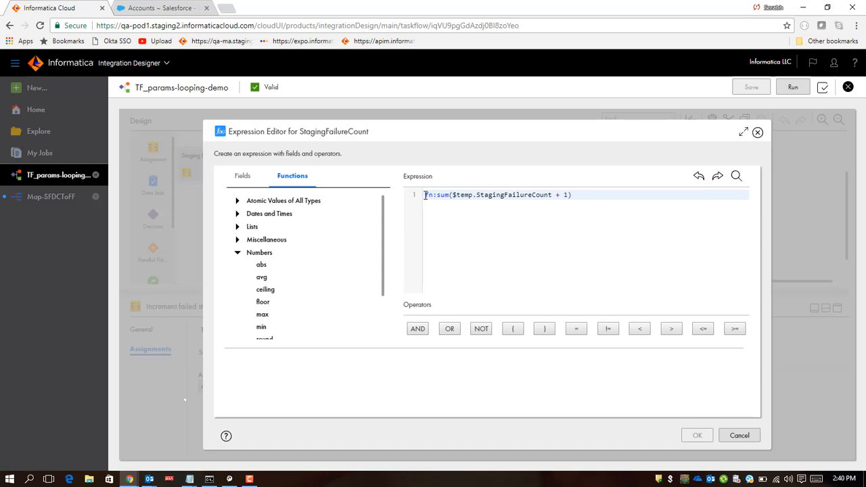
pyautogui.doubleClick(503, 197)
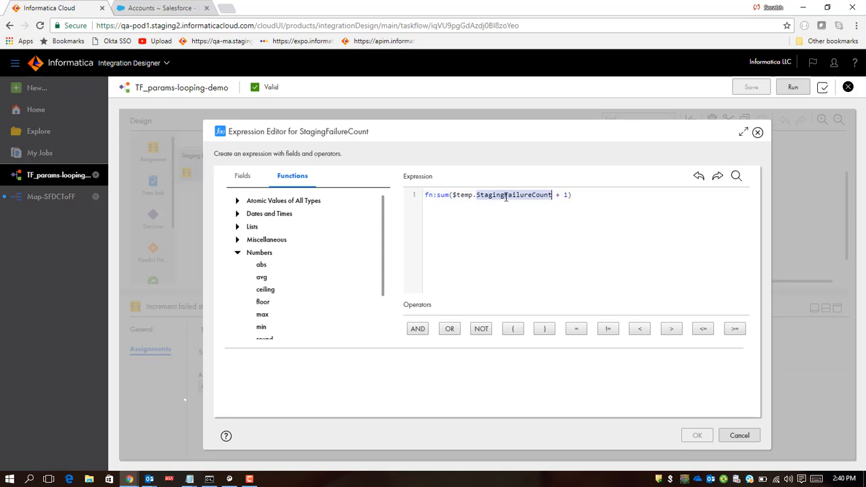
pyautogui.click(534, 226)
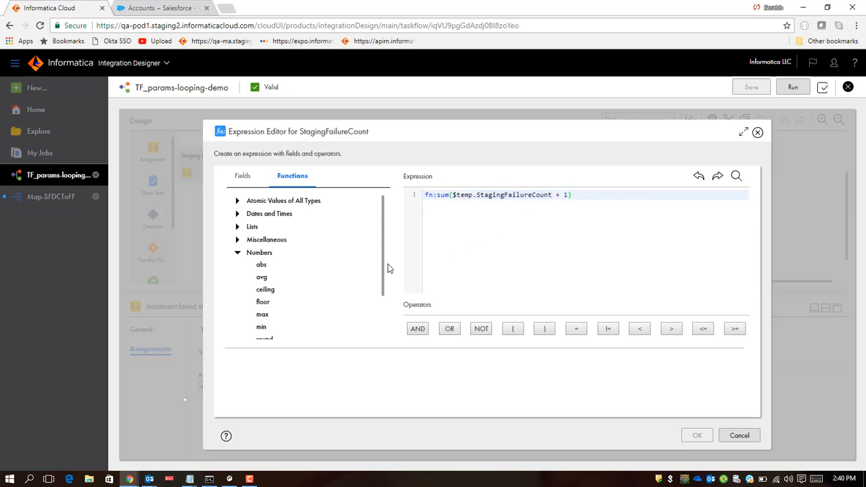
pyautogui.moveTo(383, 264); pyautogui.dragTo(394, 308)
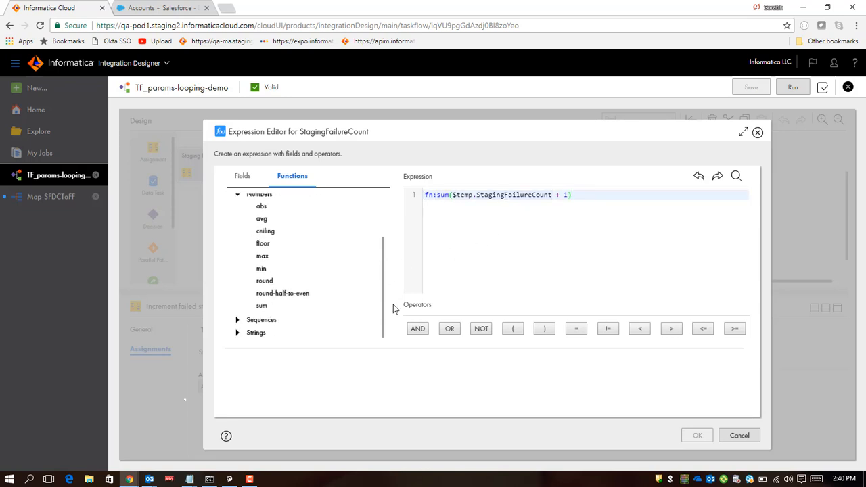
pyautogui.click(263, 309)
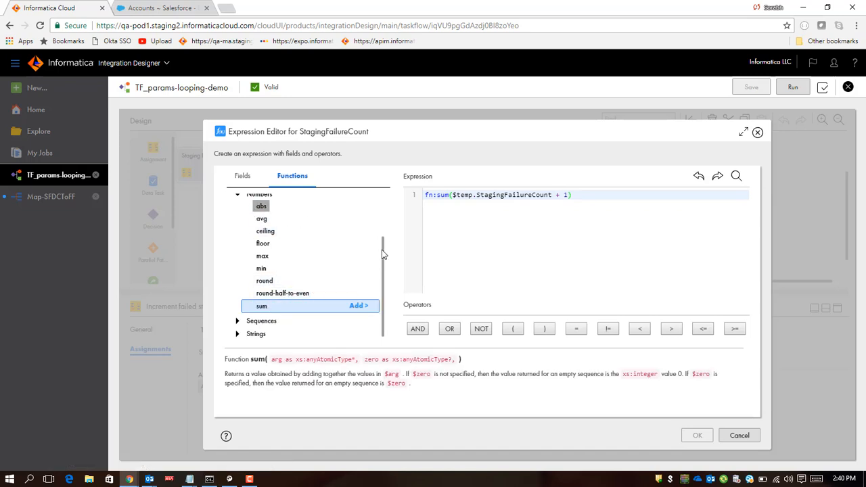
# Step: Examine the fn:sum expression's $temp.StagingFailureCount reference and the sum function description
pyautogui.moveTo(383, 254); pyautogui.dragTo(382, 203)
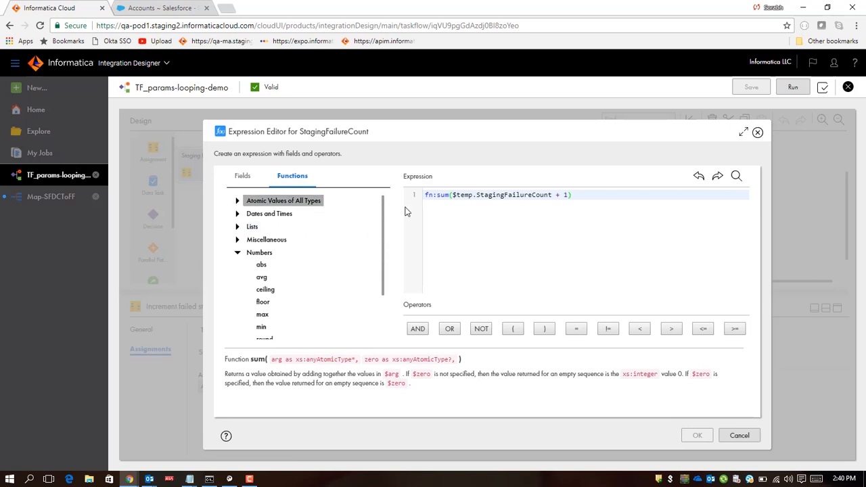
pyautogui.doubleClick(444, 195)
pyautogui.doubleClick(461, 195)
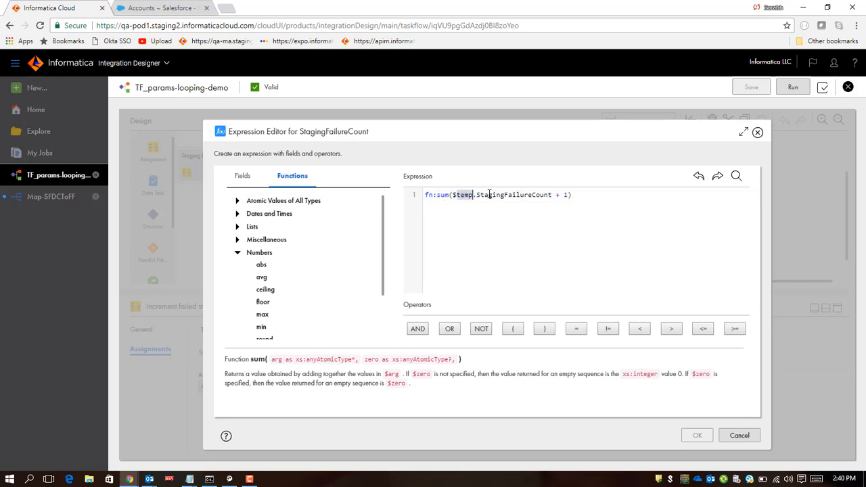
pyautogui.doubleClick(490, 194)
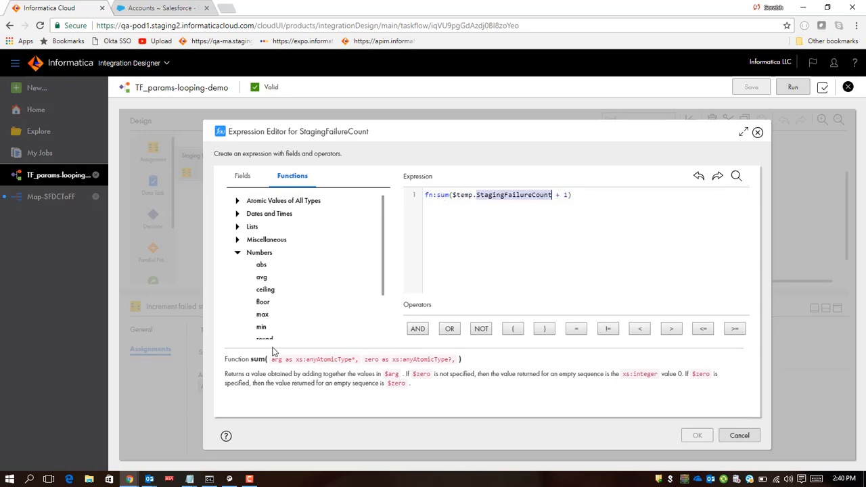
pyautogui.moveTo(226, 359); pyautogui.dragTo(431, 393)
pyautogui.click(430, 393)
pyautogui.moveTo(384, 267); pyautogui.dragTo(396, 305)
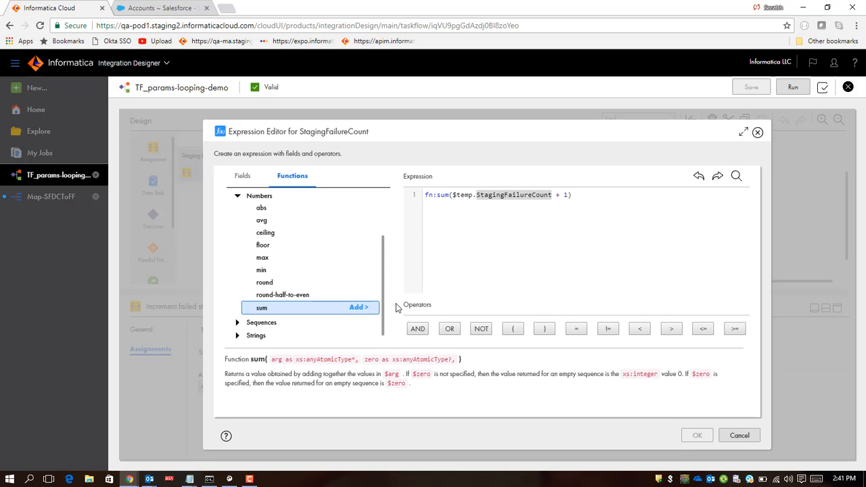
# Step: Browse the max and floor function descriptions, collapse Numbers, and close the expression editor without changes
pyautogui.click(265, 258)
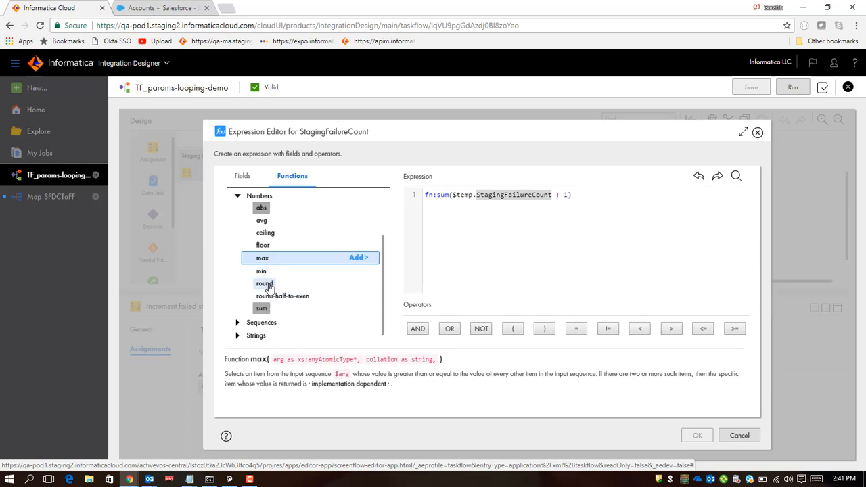
pyautogui.click(264, 246)
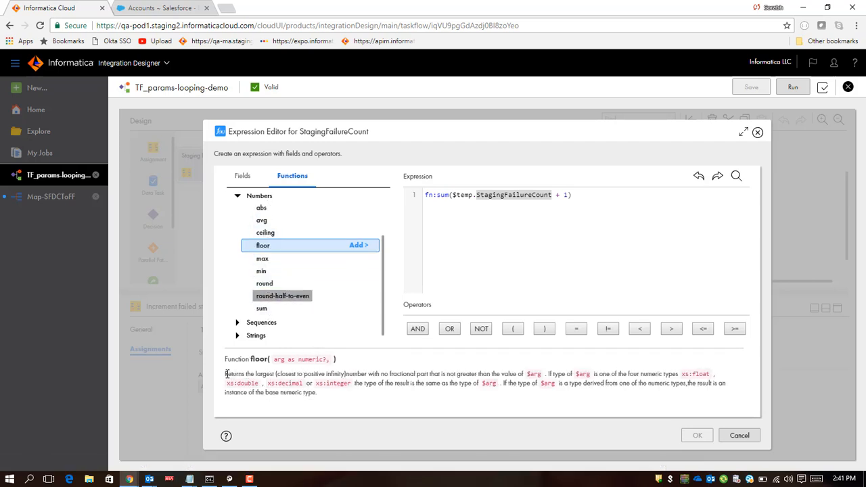
pyautogui.moveTo(228, 374); pyautogui.dragTo(333, 396)
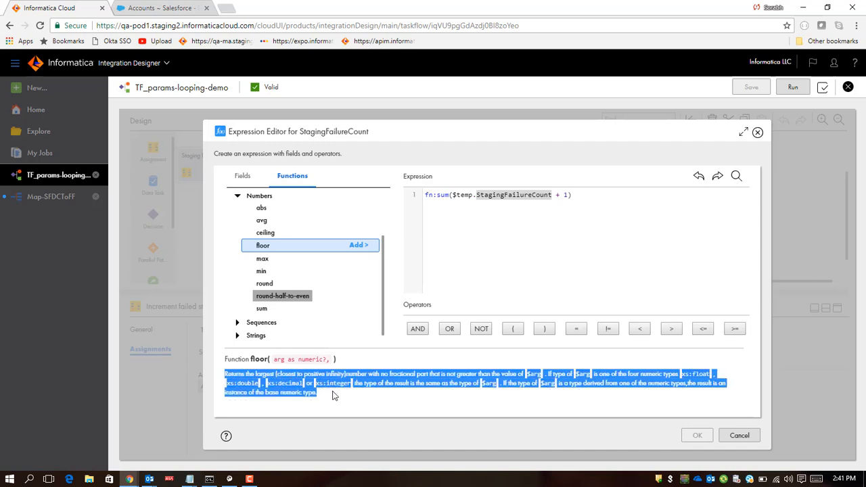
pyautogui.click(263, 259)
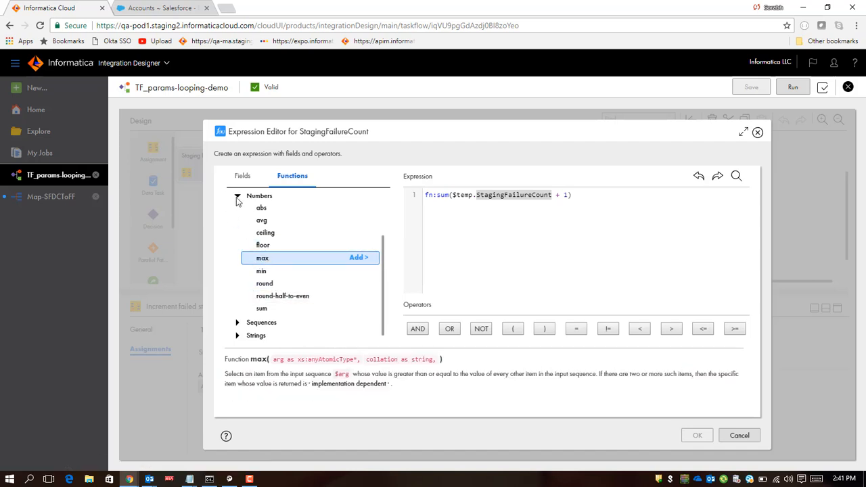
pyautogui.scroll(2, 237, 217)
pyautogui.click(237, 251)
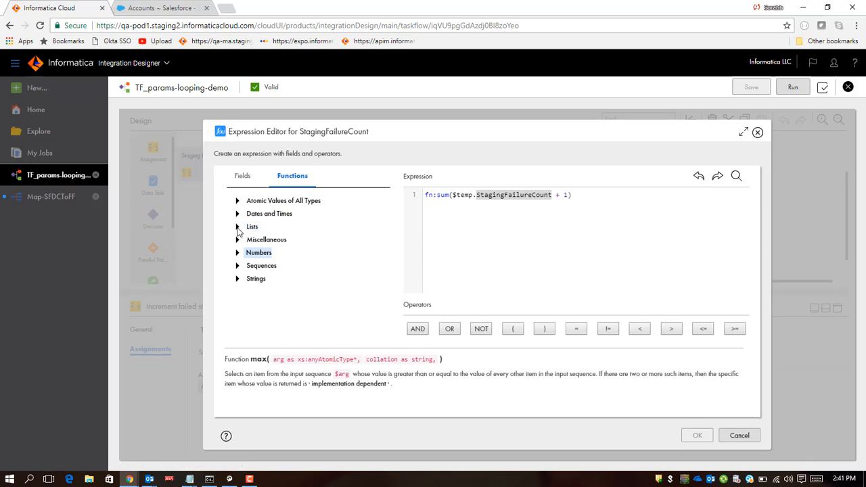
pyautogui.click(740, 435)
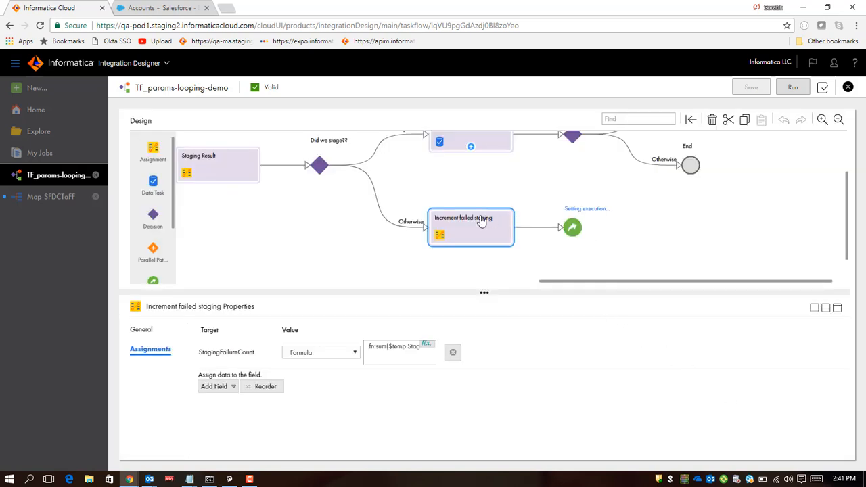
# Step: Inspect the Setting execution status jump step's target after the Increment failed staging assignment
pyautogui.click(573, 228)
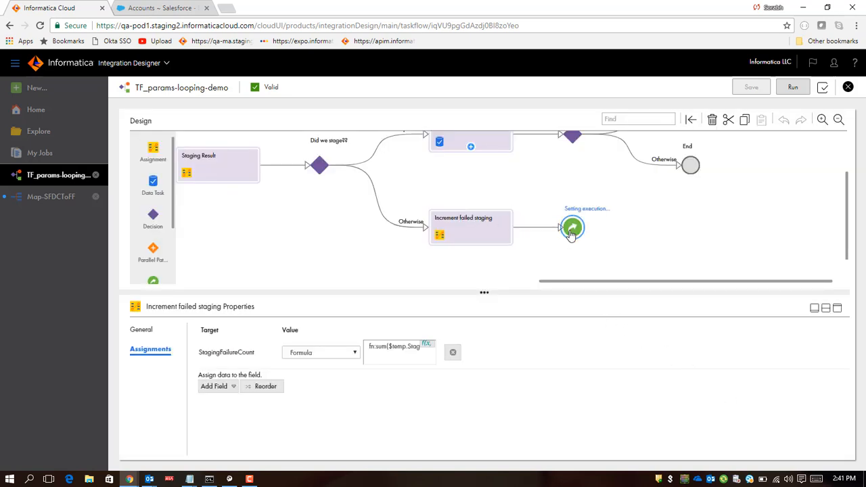
pyautogui.click(480, 234)
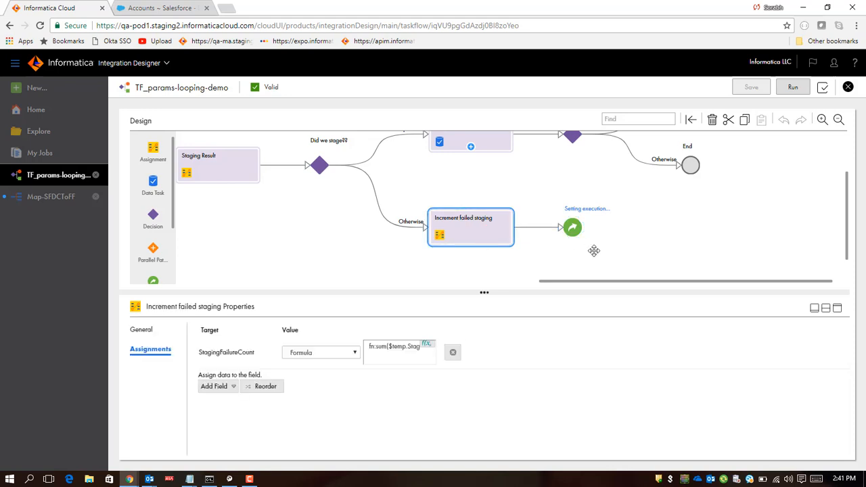
pyautogui.click(573, 234)
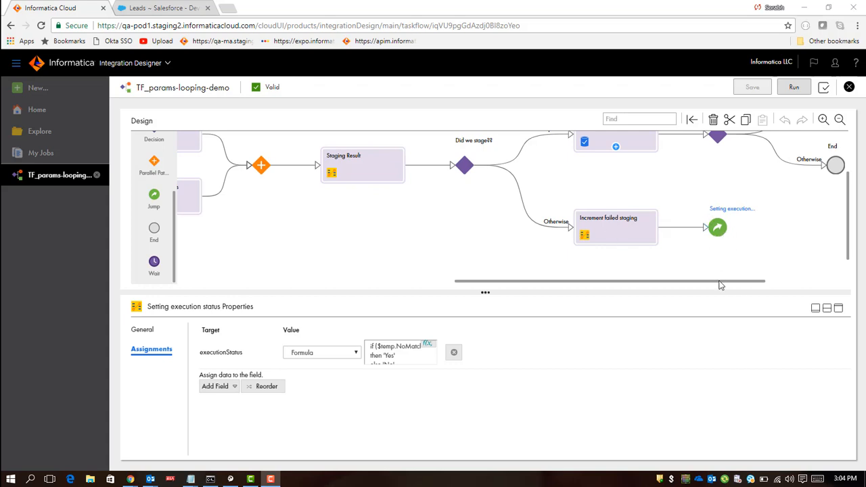
pyautogui.moveTo(721, 286); pyautogui.dragTo(454, 324)
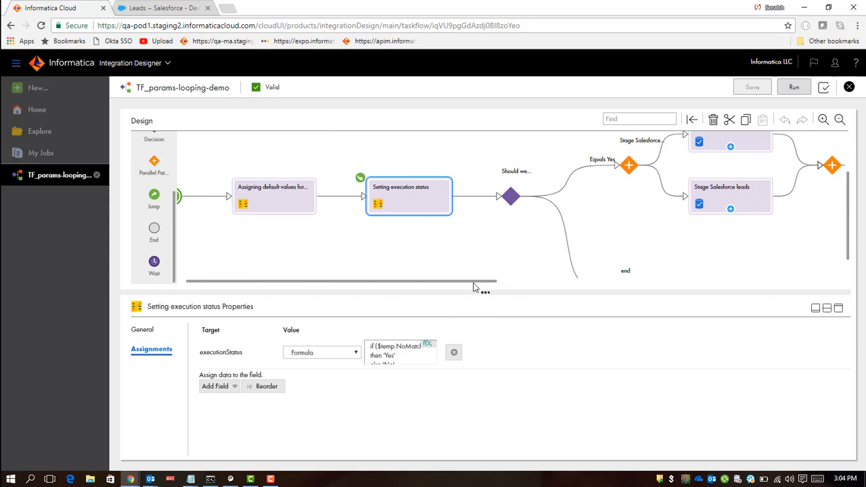
pyautogui.moveTo(474, 283); pyautogui.dragTo(746, 271)
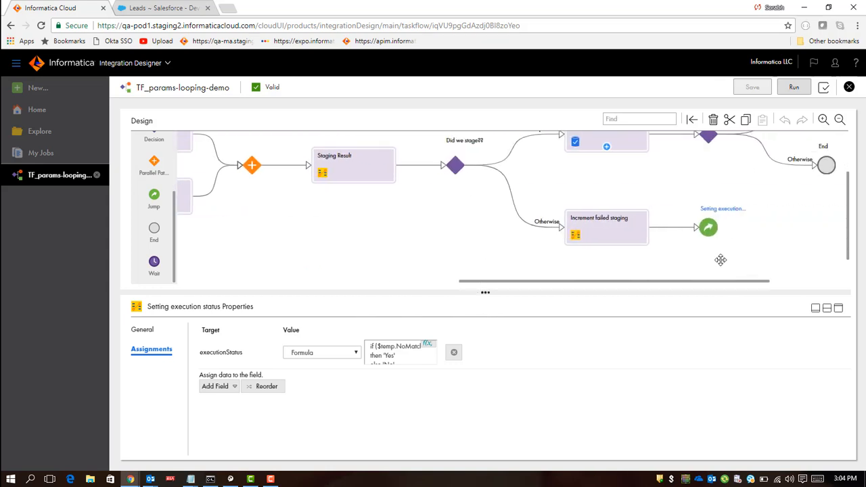
pyautogui.click(708, 229)
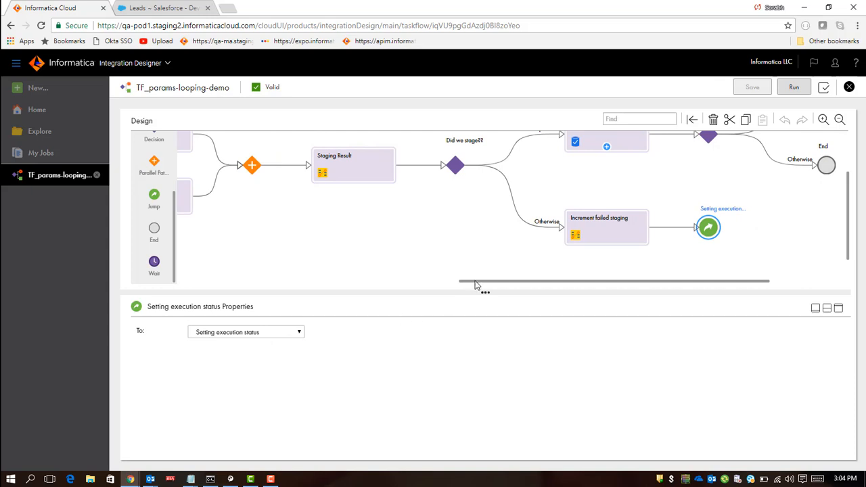
# Step: Open the Setting execution status assignment's executionStatus expression, examine its NoMatchFoundCount and StagingFailureCount references, and cancel
pyautogui.moveTo(476, 285); pyautogui.dragTo(184, 326)
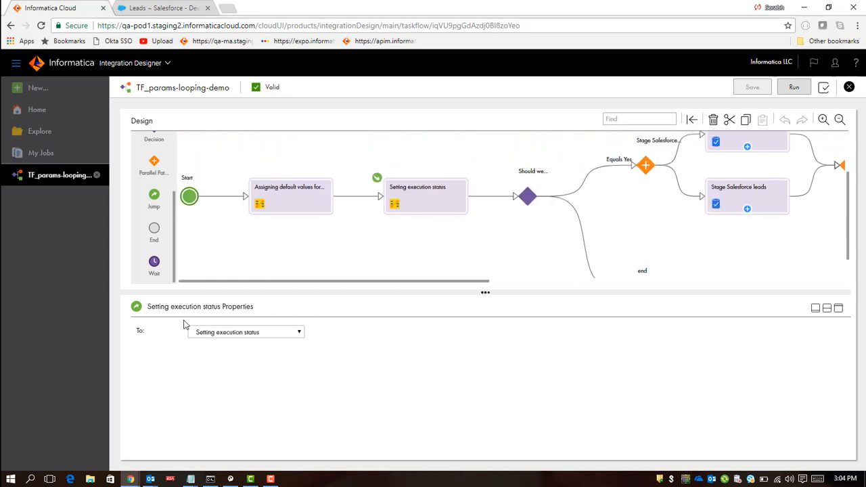
pyautogui.click(416, 209)
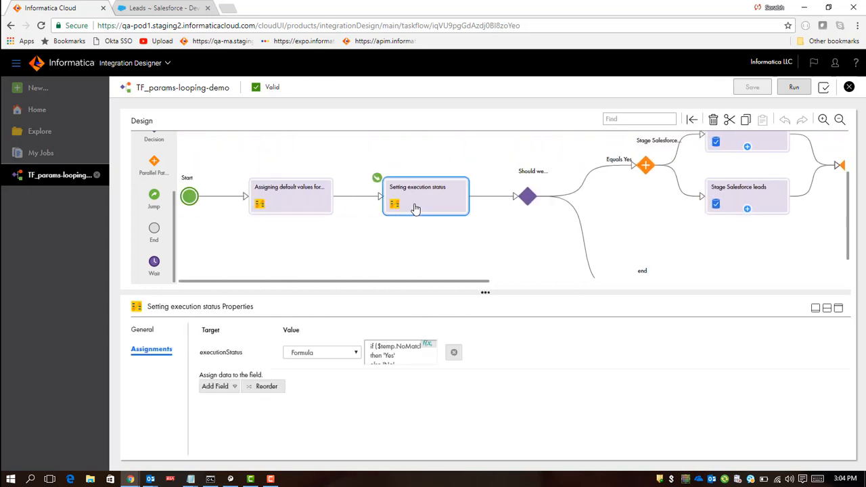
pyautogui.click(428, 347)
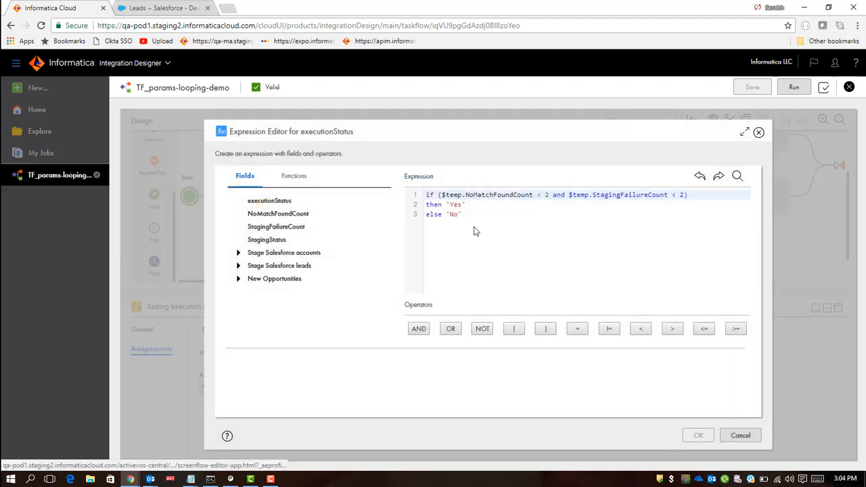
pyautogui.doubleClick(622, 195)
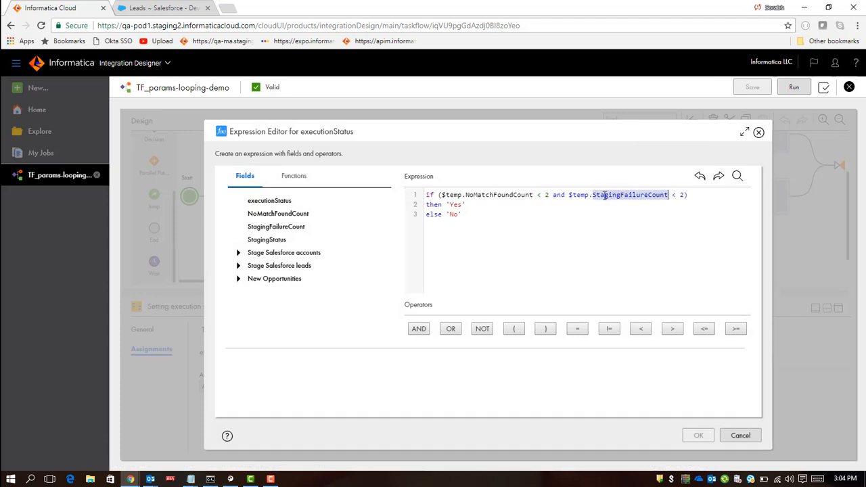
pyautogui.doubleClick(492, 196)
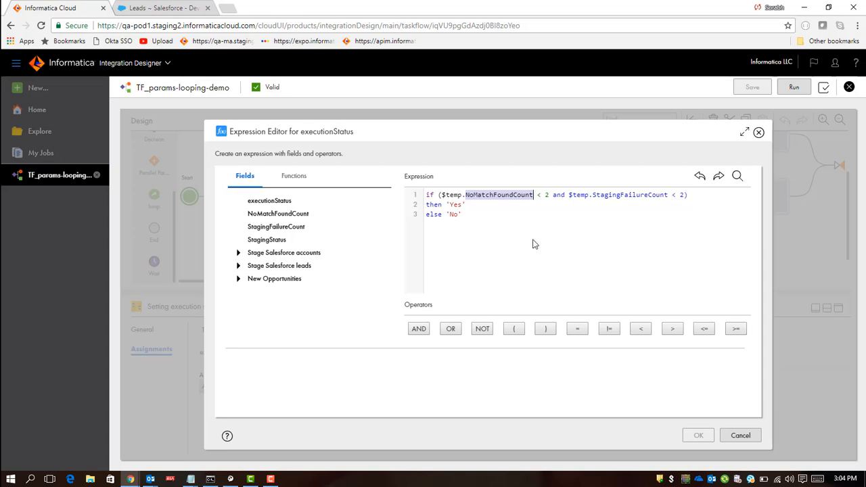
pyautogui.click(740, 435)
# Step: Inspect the How many matches?? decision's field, browsing New Opportunities > Output Parameters > Success Target Rows
pyautogui.moveTo(480, 286); pyautogui.dragTo(773, 264)
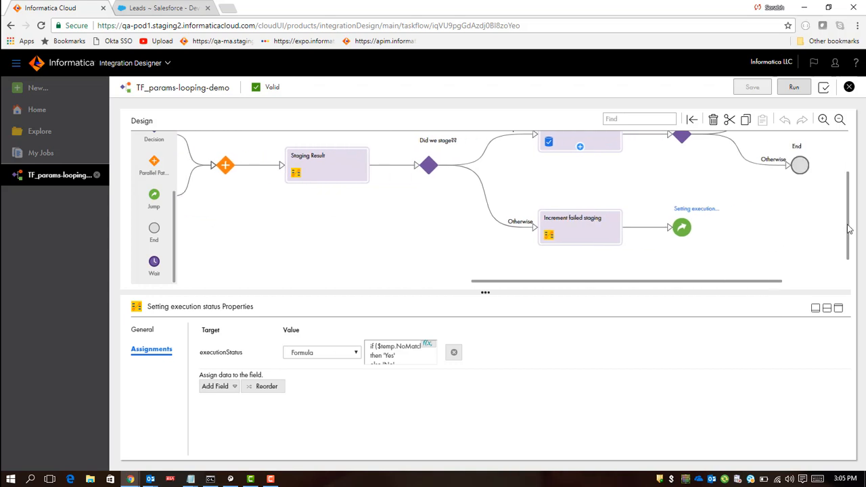
pyautogui.moveTo(849, 229); pyautogui.dragTo(849, 191)
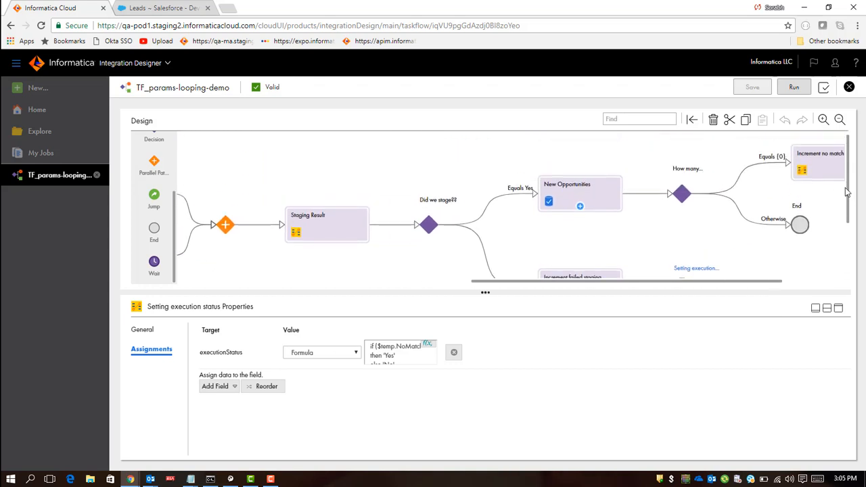
pyautogui.click(429, 228)
pyautogui.click(471, 189)
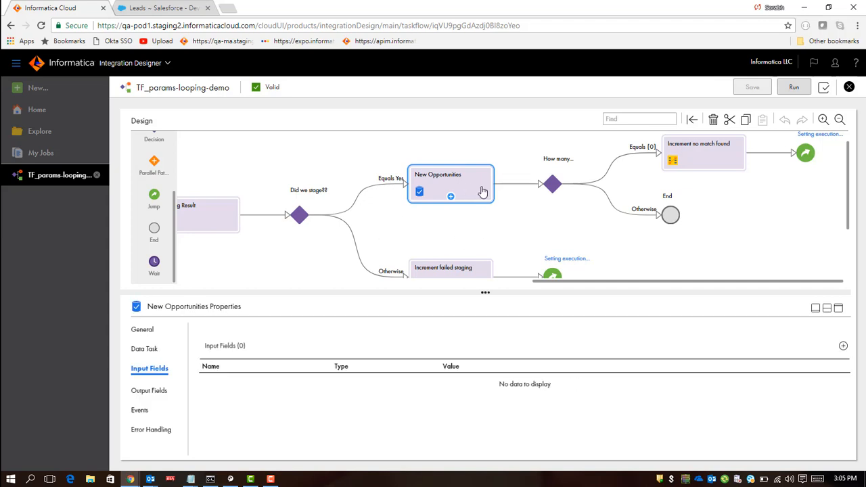
pyautogui.click(554, 185)
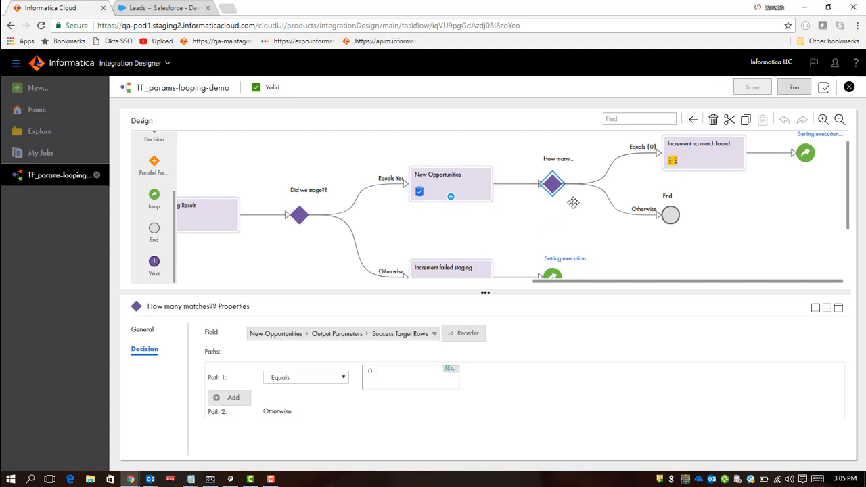
pyautogui.click(284, 336)
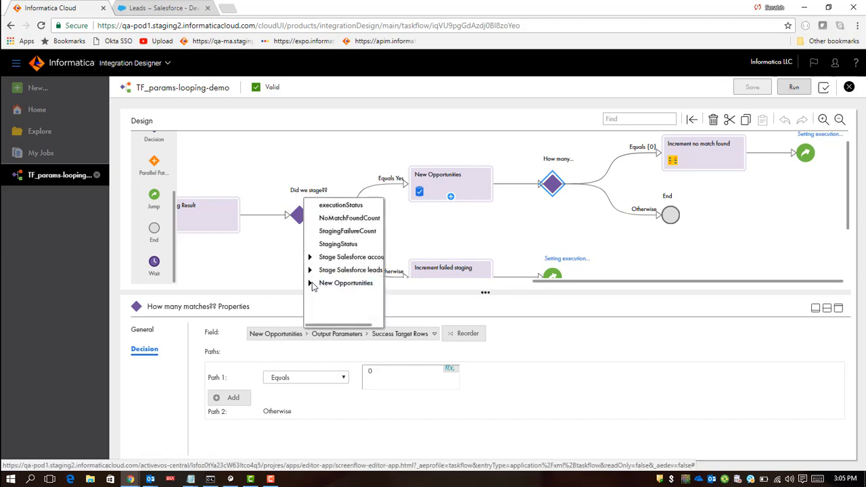
pyautogui.click(310, 283)
pyautogui.click(321, 296)
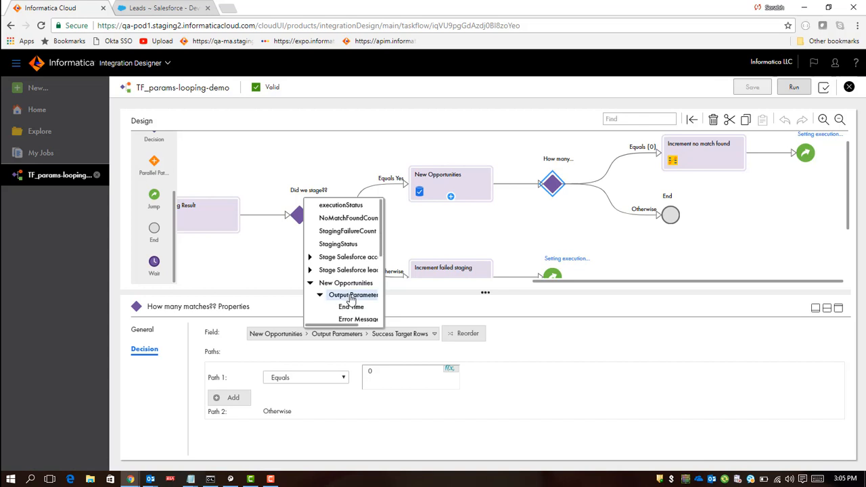
pyautogui.scroll(-5, 350, 294)
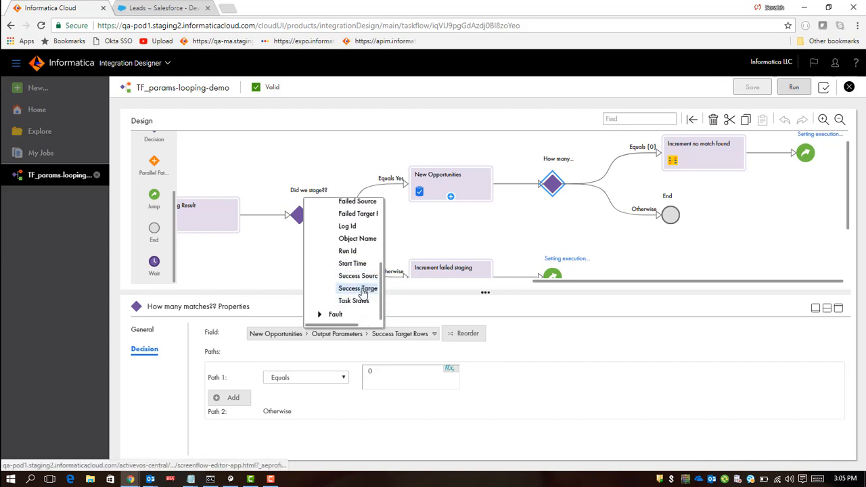
pyautogui.moveTo(347, 328); pyautogui.dragTo(374, 328)
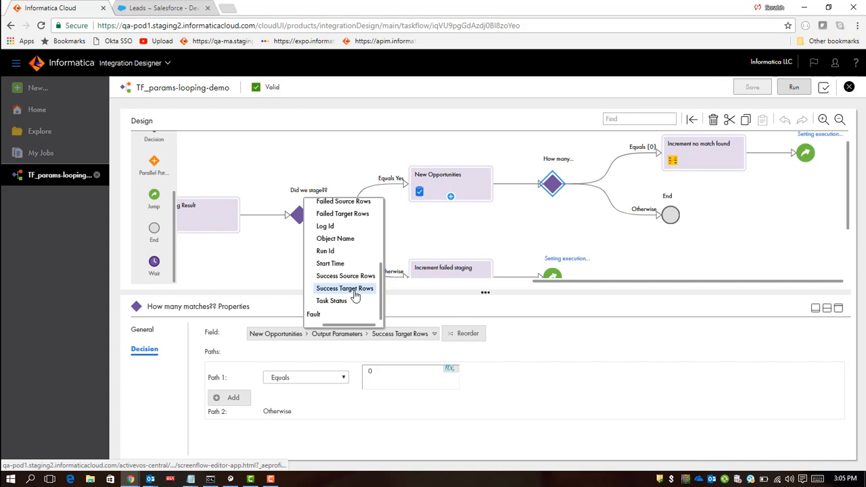
pyautogui.click(487, 225)
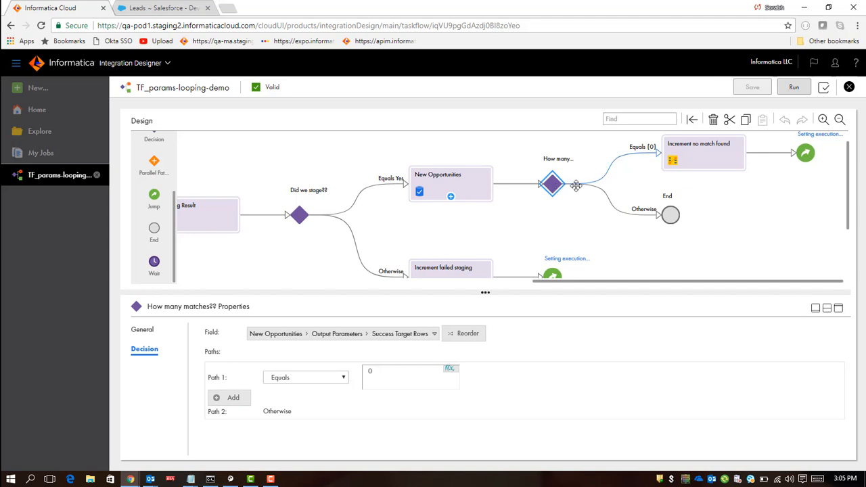
# Step: Open the Increment no match found assignment's NoMatchFoundCount expression, examine its $temp.NoMatchFoundCount reference, and cancel
pyautogui.click(670, 217)
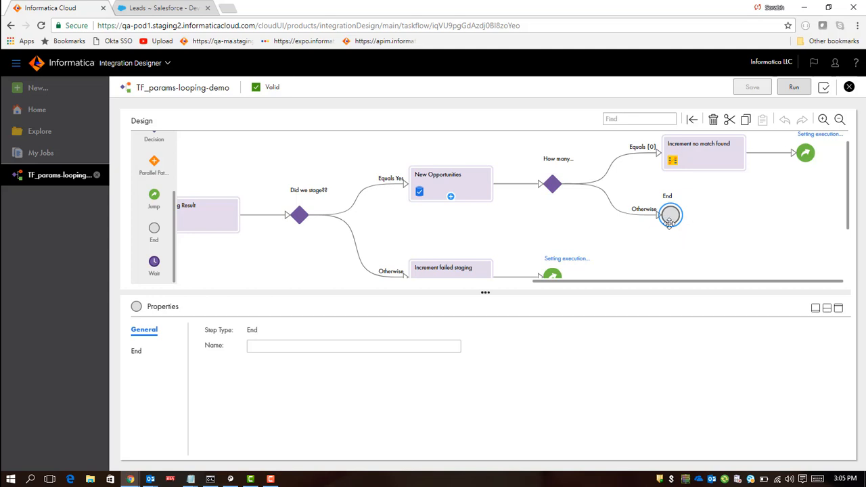
pyautogui.click(708, 162)
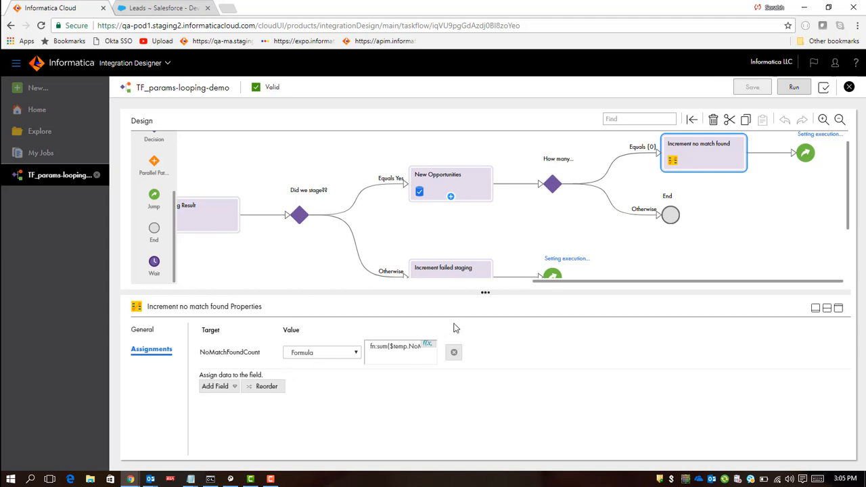
pyautogui.click(428, 345)
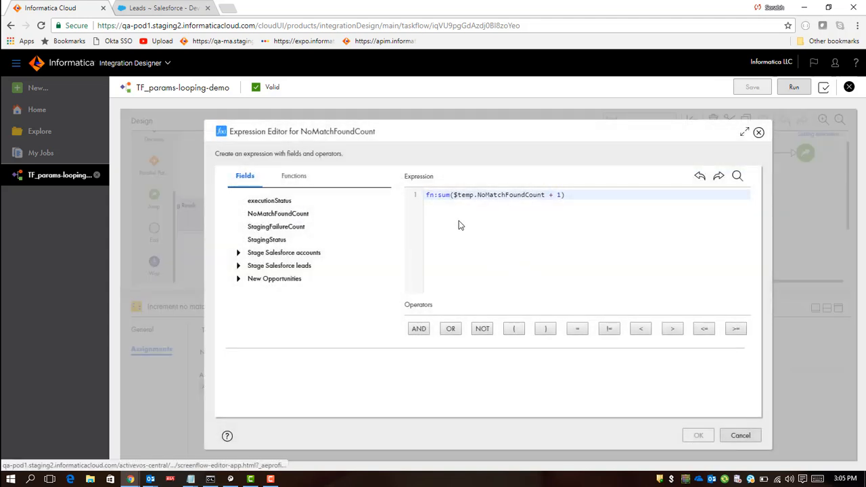
pyautogui.moveTo(576, 195)
pyautogui.mouseDown()
pyautogui.moveTo(426, 197)
pyautogui.moveTo(567, 198)
pyautogui.mouseUp()
pyautogui.click(437, 210)
pyautogui.click(572, 195)
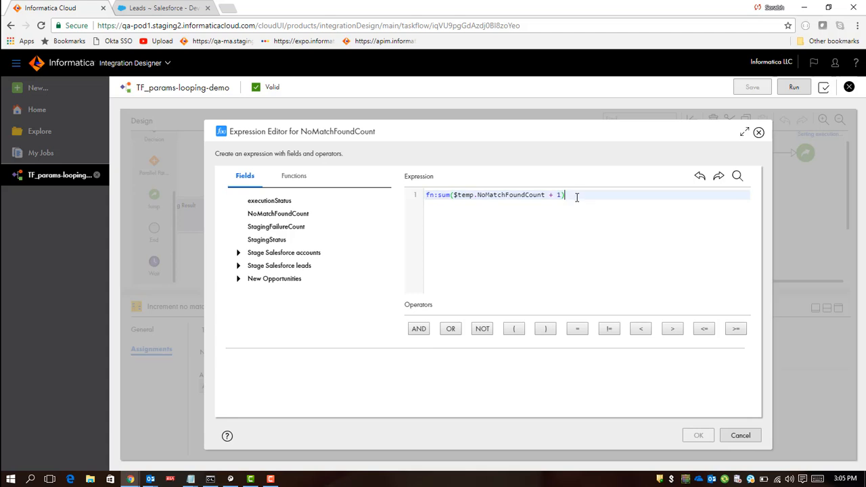
pyautogui.doubleClick(502, 195)
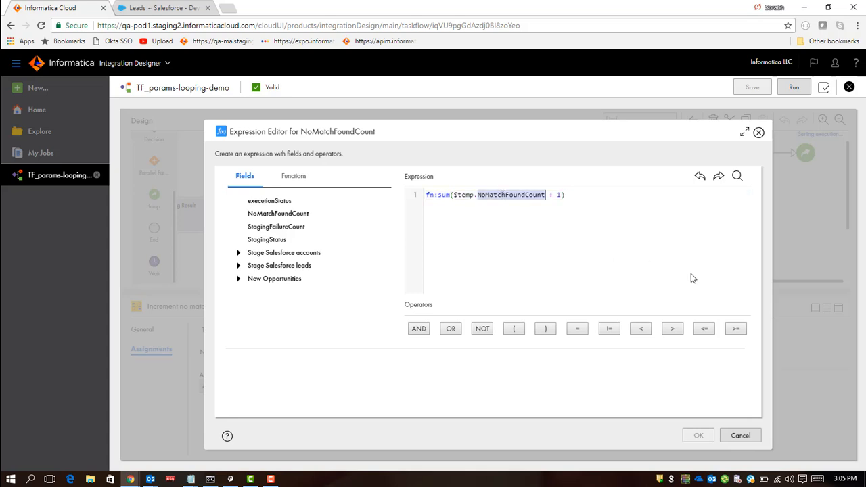
pyautogui.click(740, 436)
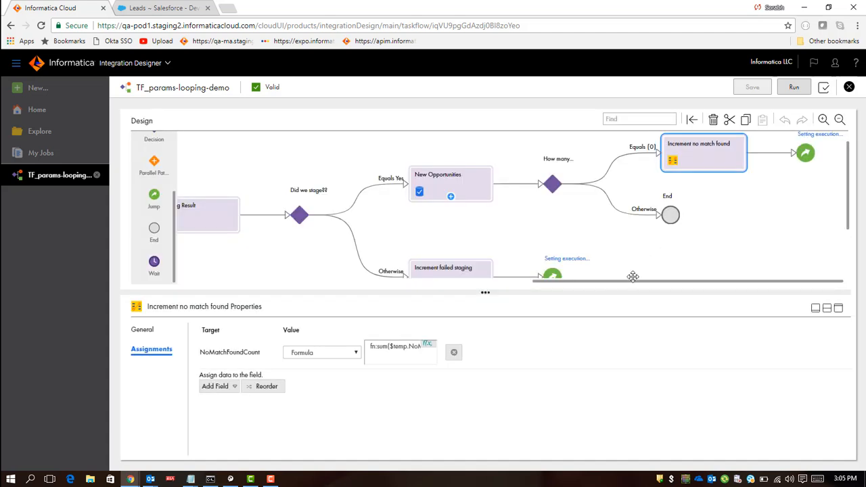
# Step: Review the jump step after Increment no match found and the New Opportunities data task across the canvas
pyautogui.click(804, 158)
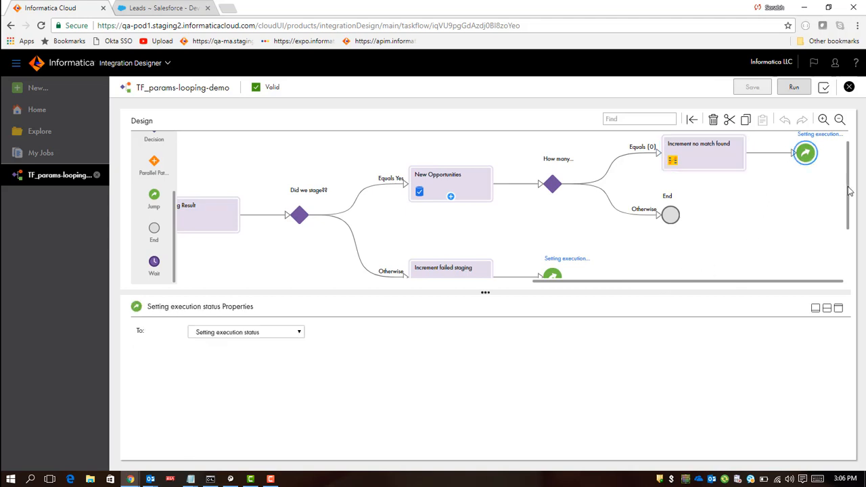
pyautogui.moveTo(850, 192); pyautogui.dragTo(846, 183)
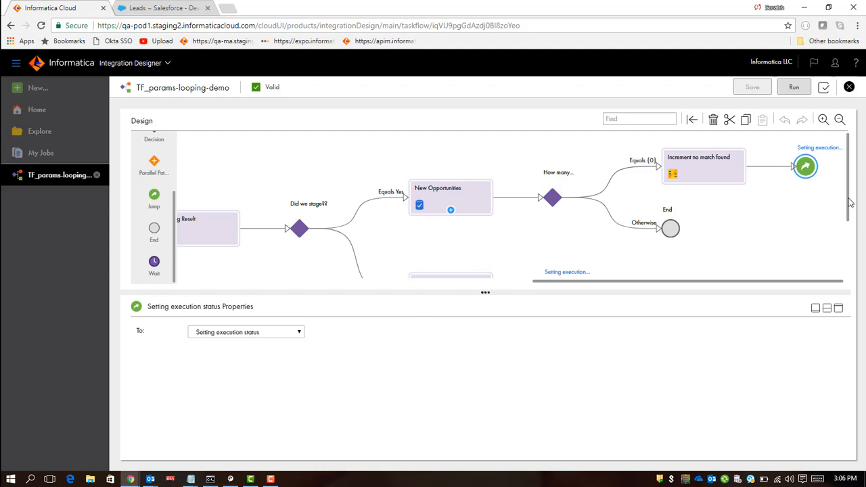
pyautogui.moveTo(694, 280); pyautogui.dragTo(377, 301)
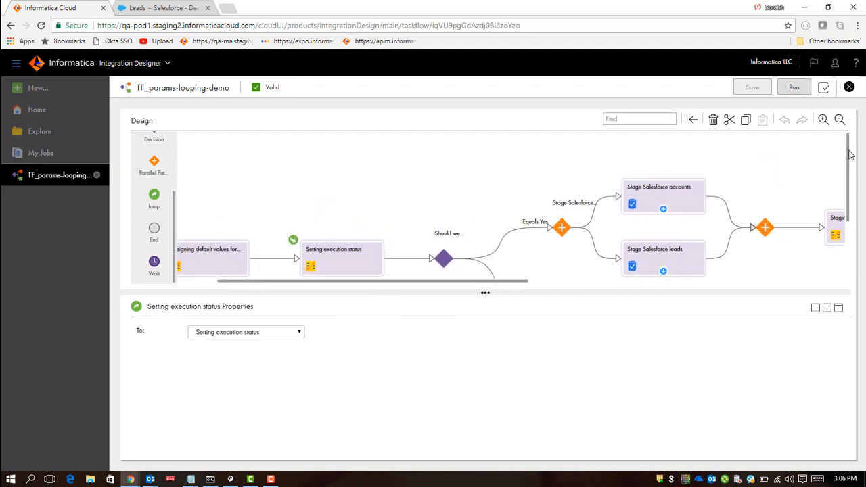
pyautogui.moveTo(851, 153)
pyautogui.mouseDown()
pyautogui.moveTo(848, 199)
pyautogui.moveTo(849, 153)
pyautogui.mouseUp()
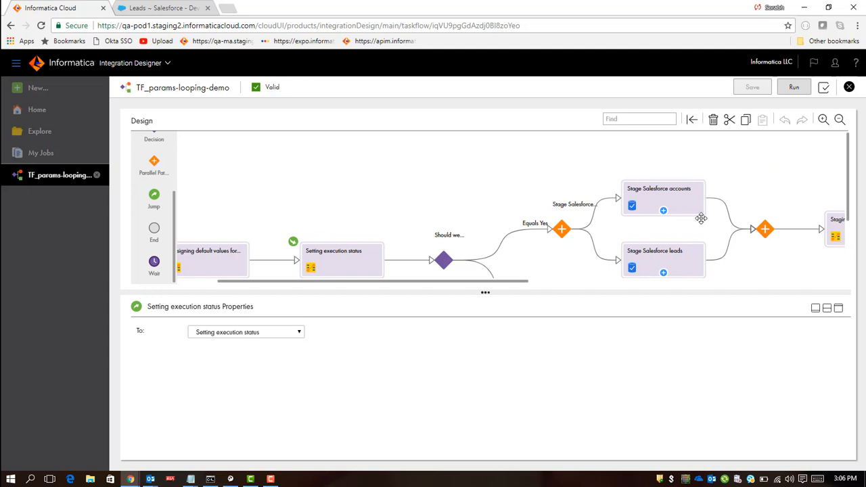
pyautogui.moveTo(495, 283); pyautogui.dragTo(766, 272)
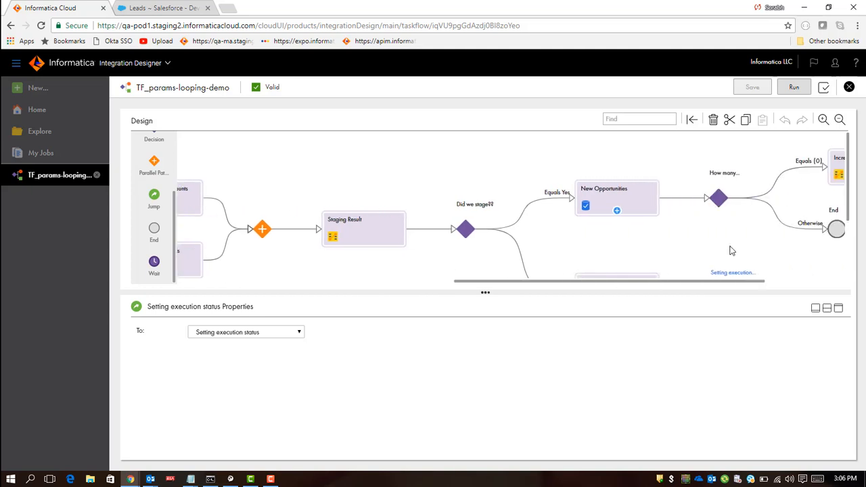
pyautogui.click(641, 197)
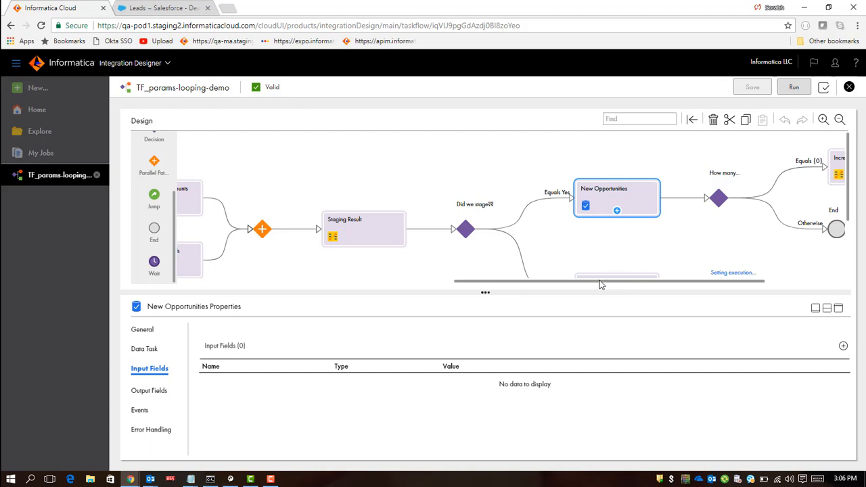
# Step: Run the TF_params-looping-demo taskflow and open My Jobs to monitor its instances
pyautogui.moveTo(598, 285); pyautogui.dragTo(288, 289)
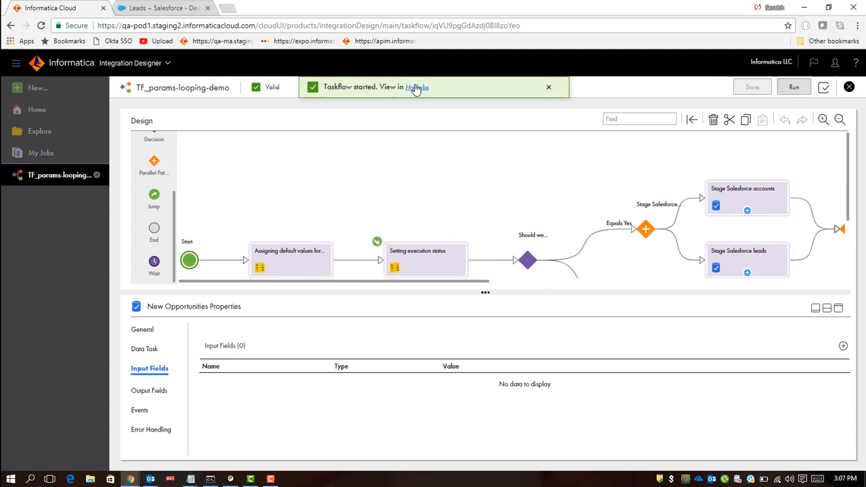
pyautogui.click(416, 87)
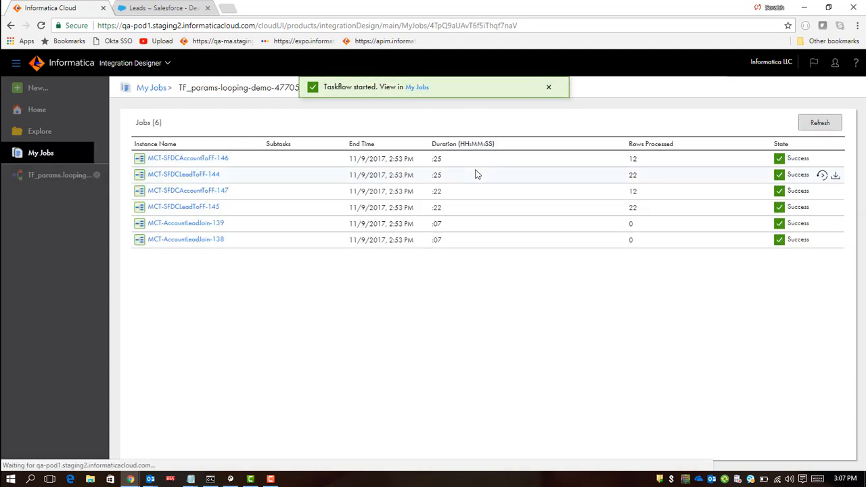
pyautogui.click(159, 89)
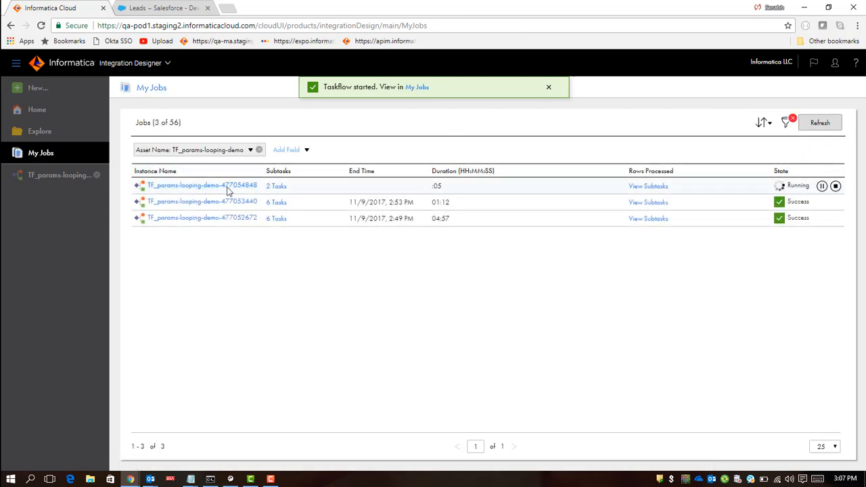
# Step: Refresh the My Jobs list and open the subtasks of the running TF_params-looping-demo instance
pyautogui.click(827, 124)
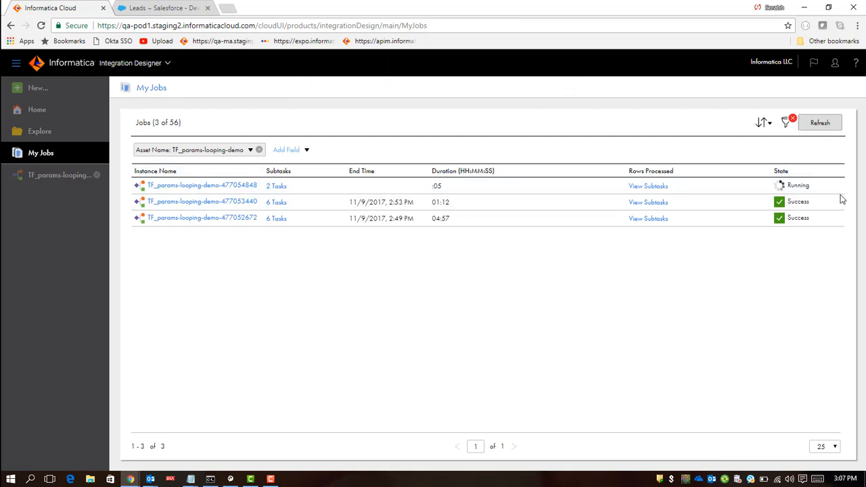
pyautogui.moveTo(787, 194)
pyautogui.click(647, 190)
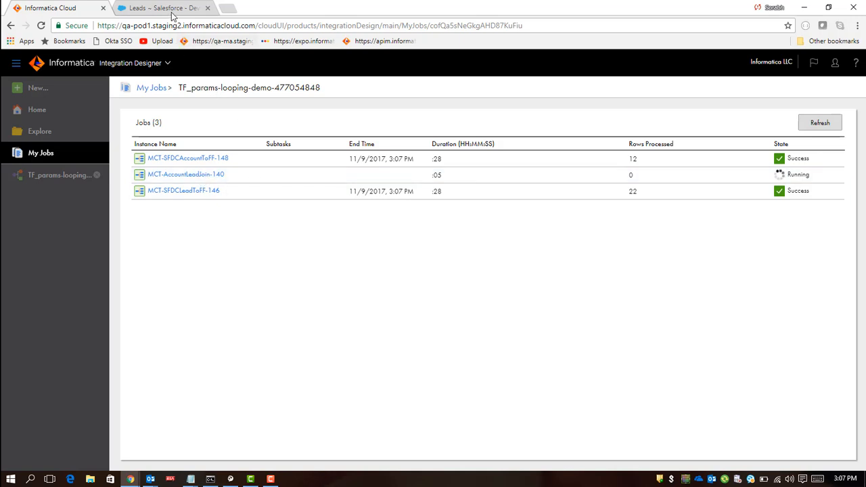
# Step: Switch to the Salesforce tab, review the All Accounts and Leads list views, and return to Informatica Cloud
pyautogui.click(170, 8)
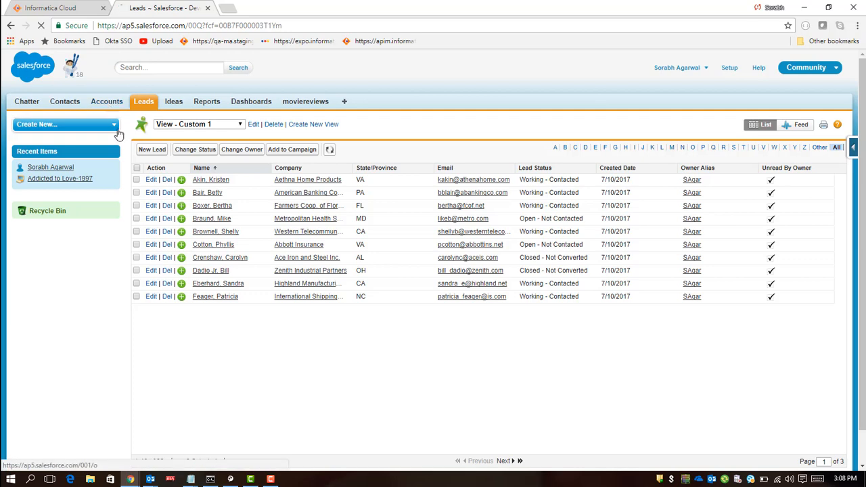
pyautogui.click(109, 103)
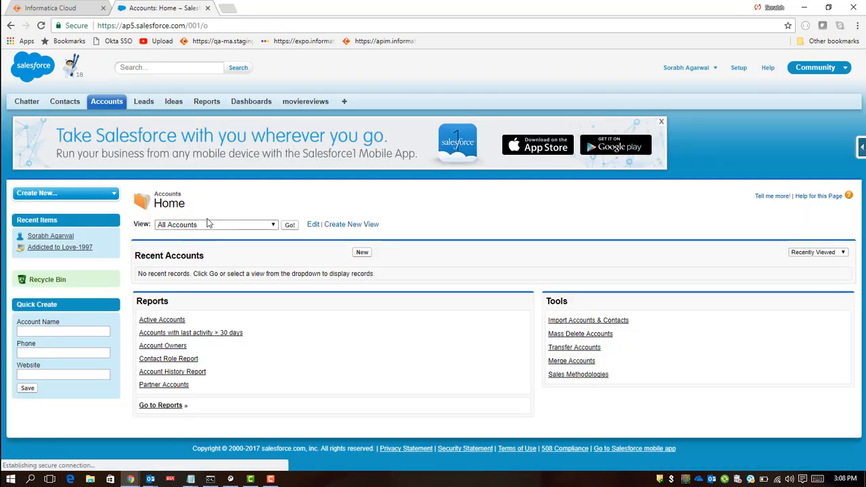
pyautogui.click(289, 224)
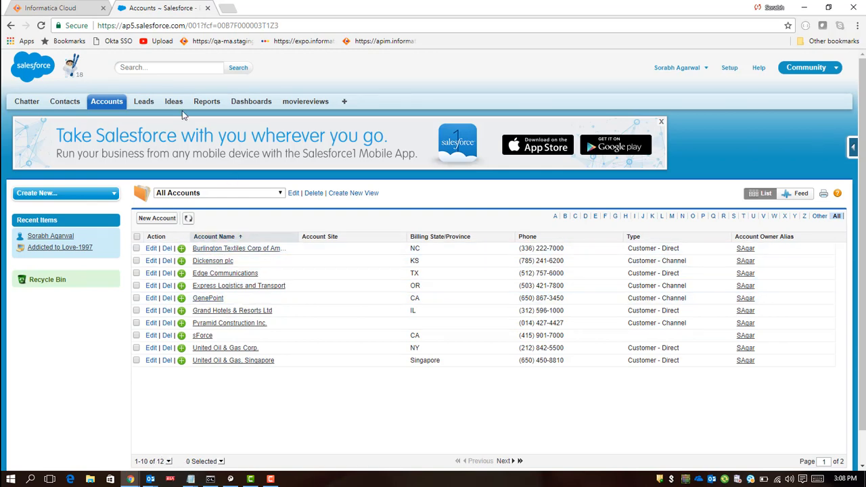
pyautogui.click(146, 104)
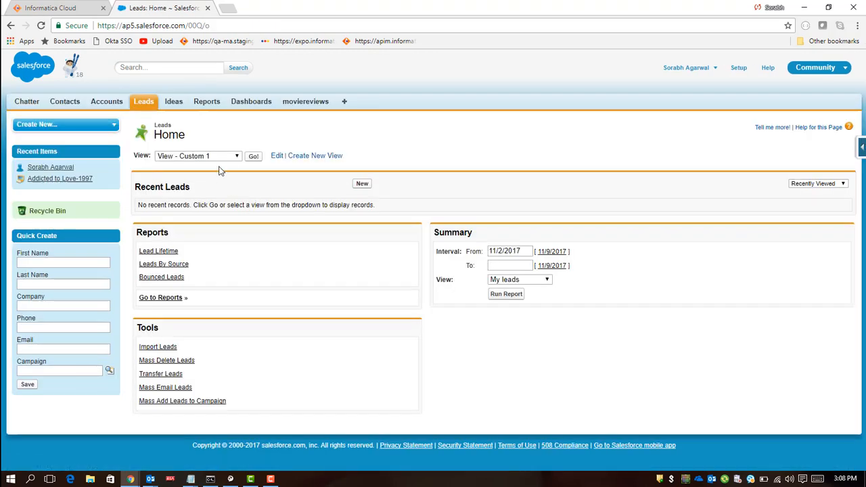
pyautogui.click(253, 157)
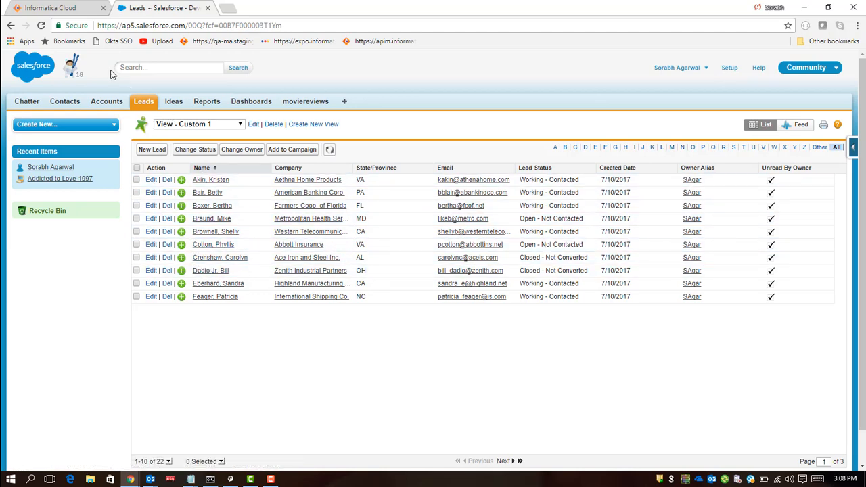
pyautogui.click(78, 10)
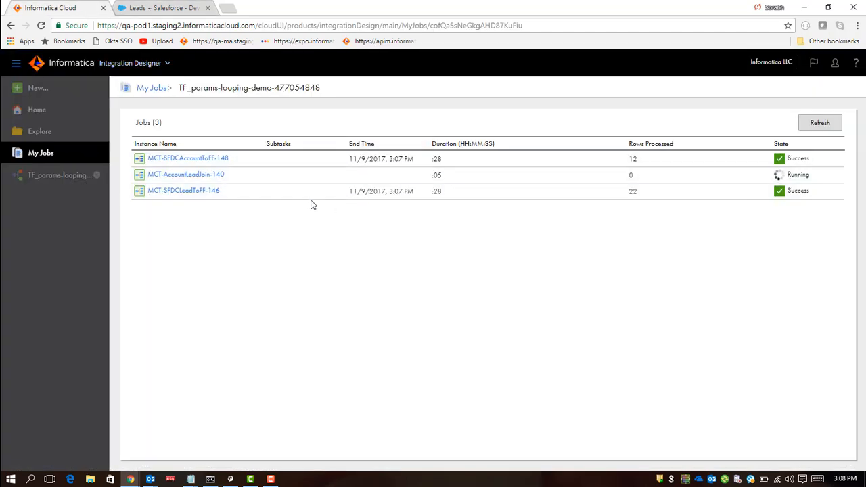
# Step: Refresh the instance's subtask list, then open the TF_params-looping-demo-477054848 run details from My Jobs
pyautogui.click(818, 126)
pyautogui.click(819, 124)
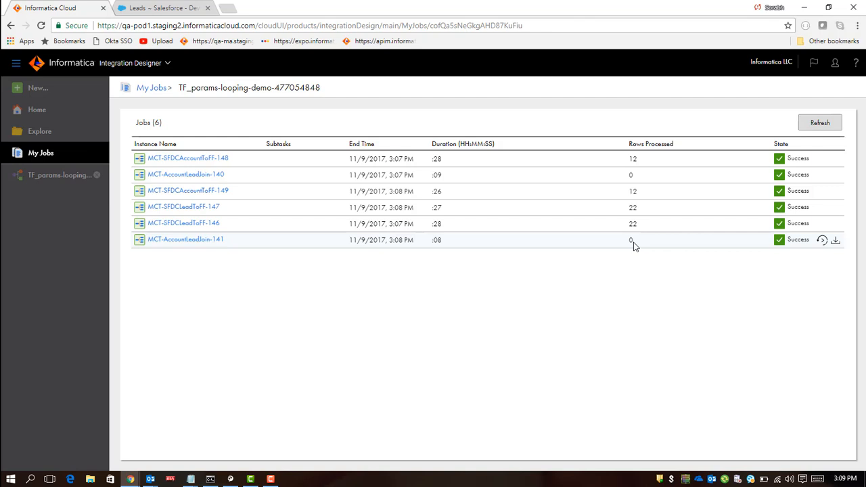
pyautogui.click(153, 89)
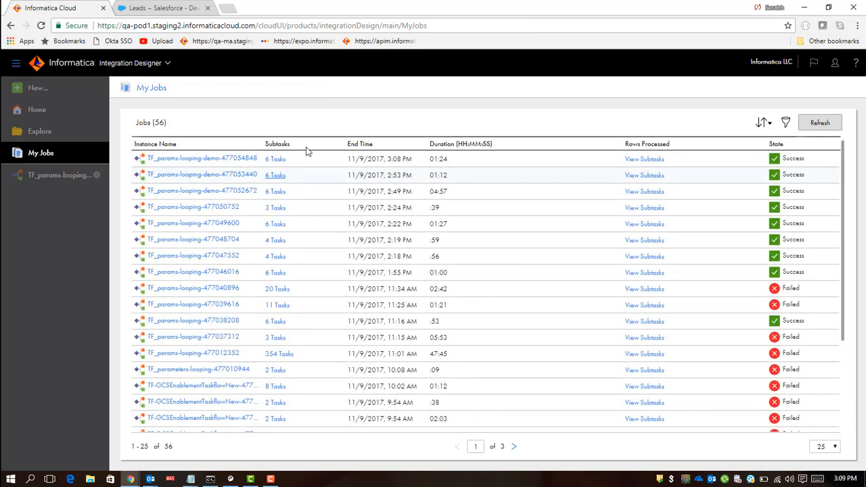
pyautogui.click(207, 161)
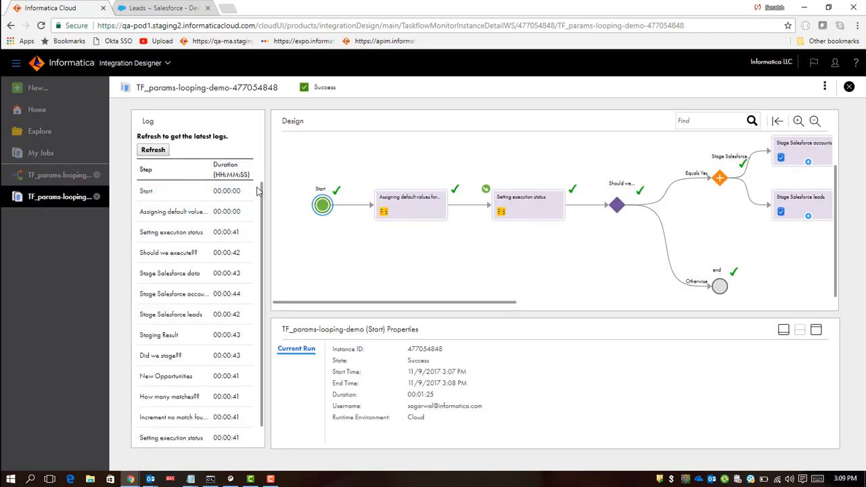
# Step: Review the run log steps and follow the executed path across the monitor's design canvas
pyautogui.moveTo(262, 192); pyautogui.dragTo(264, 274)
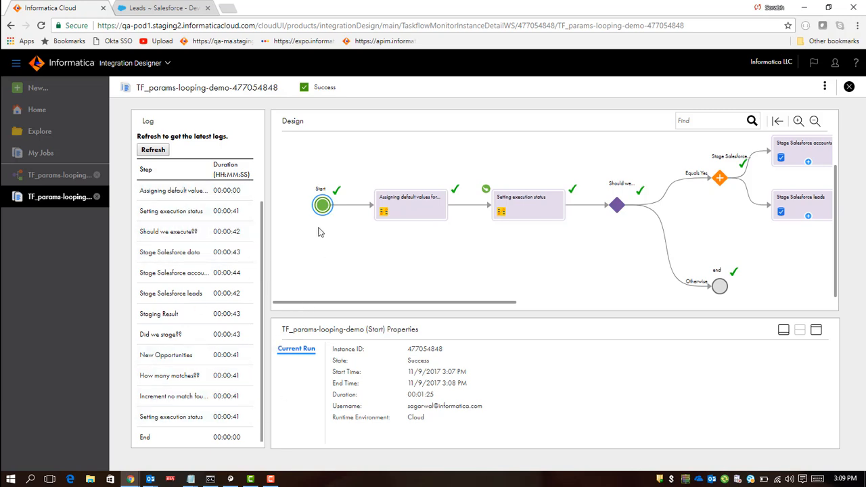
pyautogui.moveTo(319, 304); pyautogui.dragTo(358, 309)
pyautogui.moveTo(401, 304); pyautogui.dragTo(399, 304)
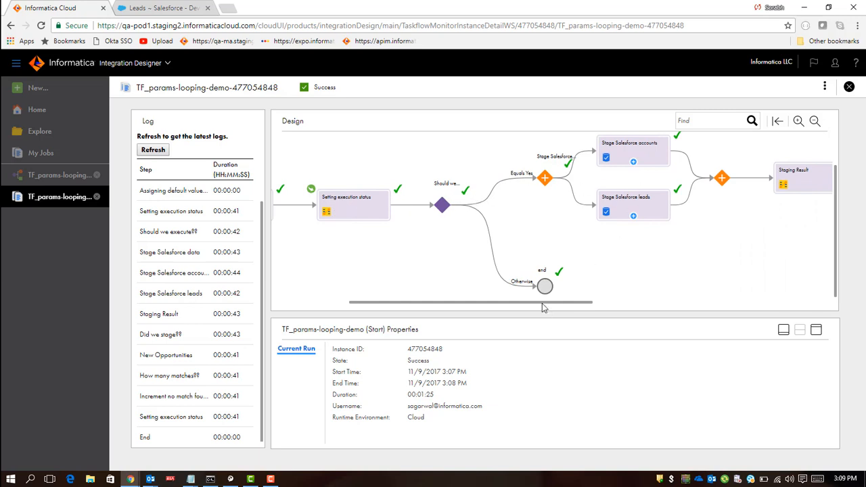
pyautogui.moveTo(545, 304); pyautogui.dragTo(704, 277)
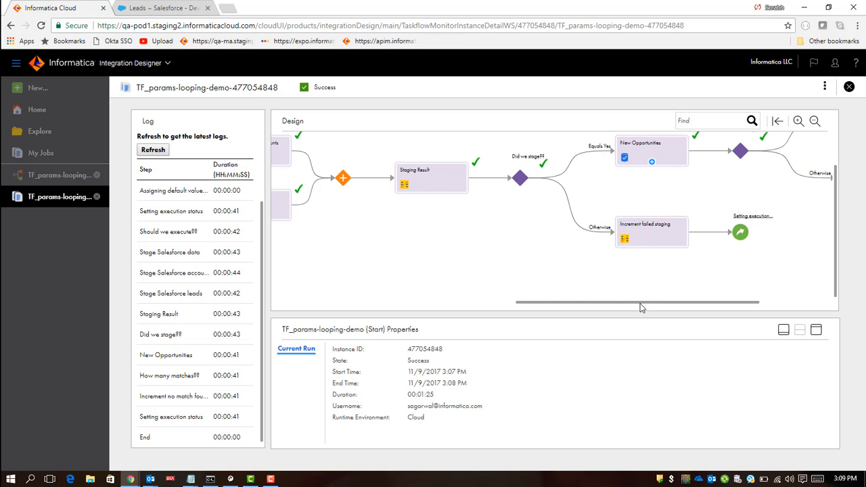
pyautogui.moveTo(640, 307); pyautogui.dragTo(393, 305)
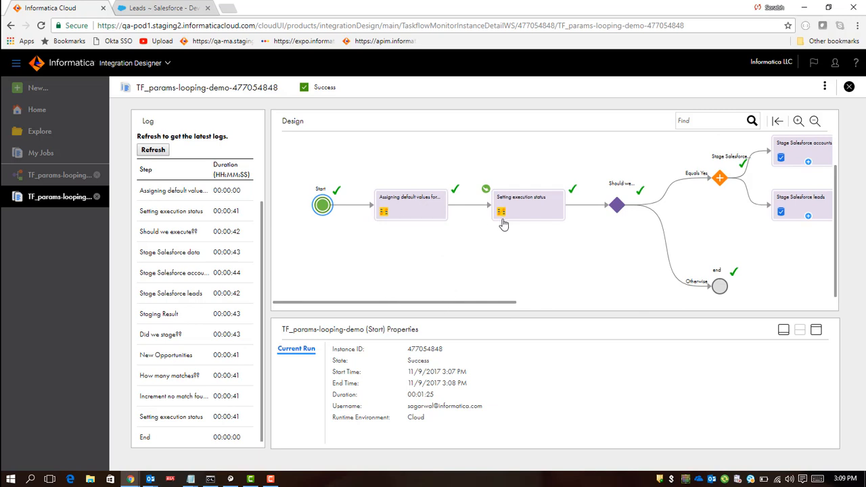
pyautogui.moveTo(478, 307); pyautogui.dragTo(650, 299)
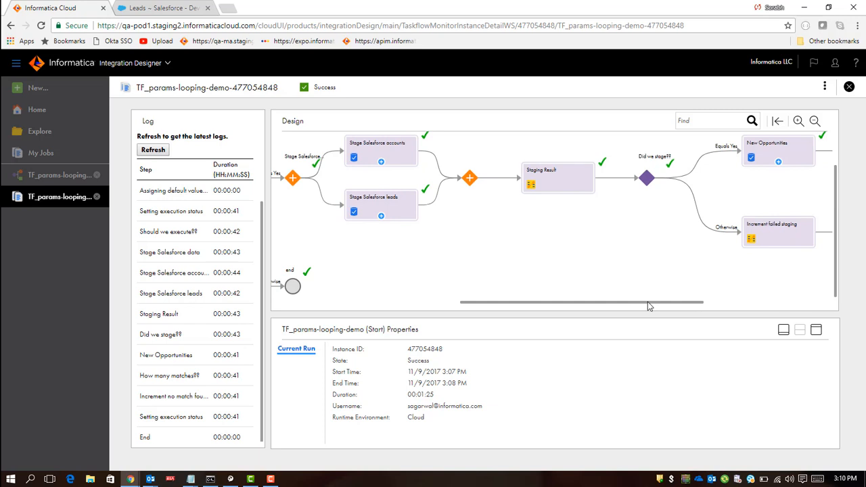
pyautogui.moveTo(648, 306); pyautogui.dragTo(727, 306)
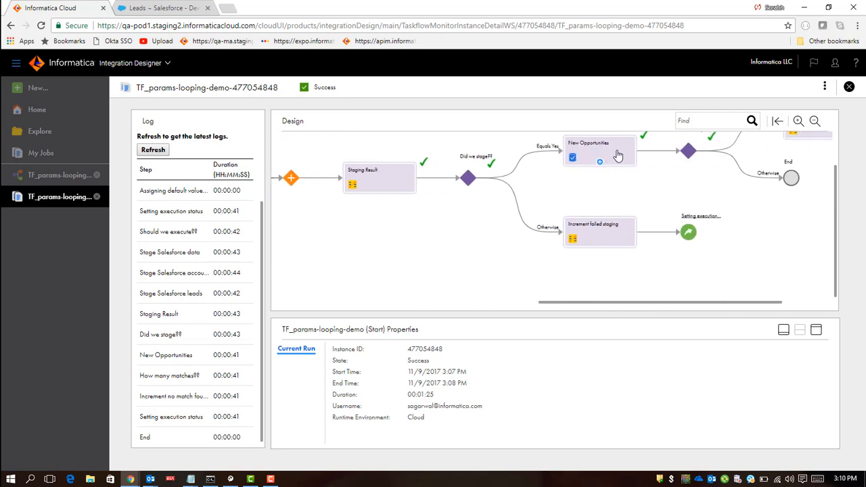
pyautogui.moveTo(654, 305); pyautogui.dragTo(724, 314)
pyautogui.moveTo(835, 217); pyautogui.dragTo(832, 169)
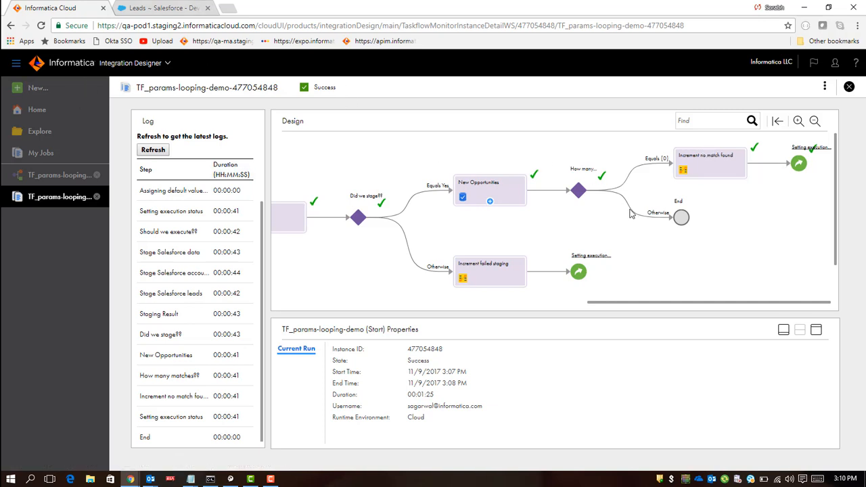
pyautogui.moveTo(607, 306); pyautogui.dragTo(301, 305)
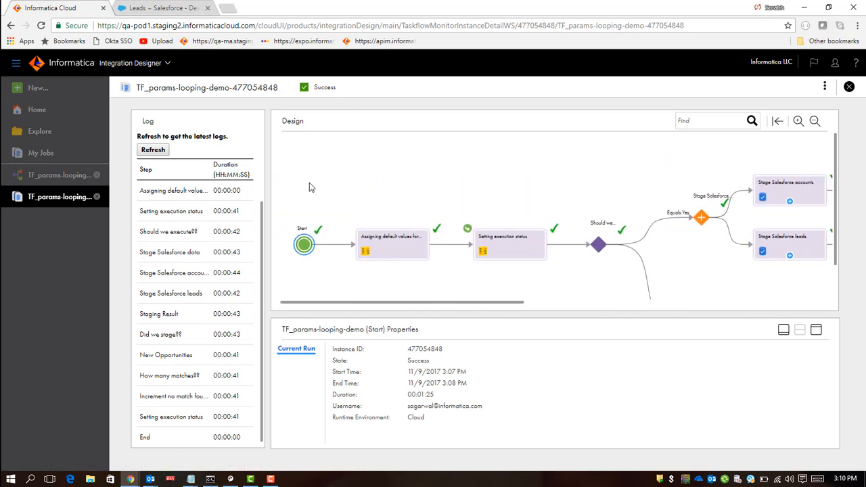
# Step: Open the run's Advanced View and select the temp variable in the process console outline
pyautogui.click(825, 86)
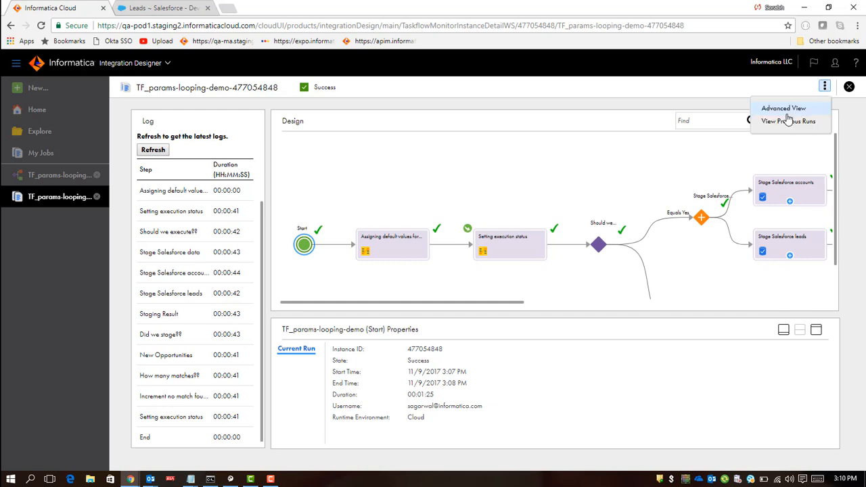
pyautogui.click(785, 109)
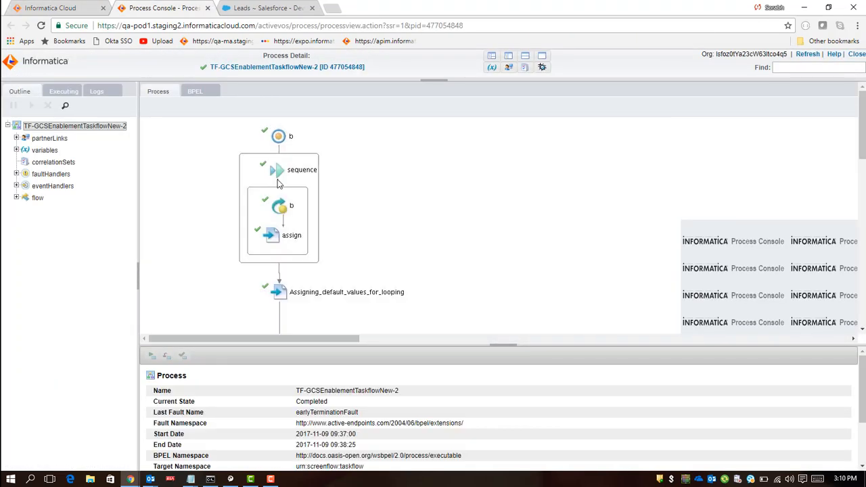
pyautogui.click(16, 149)
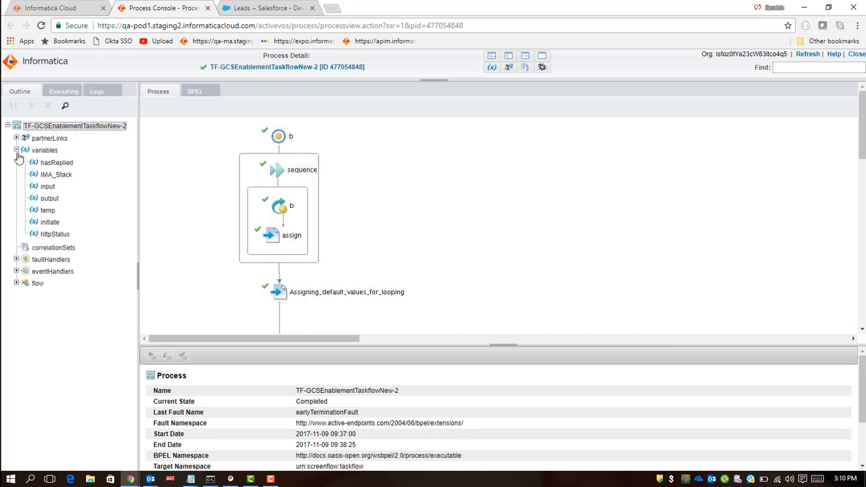
pyautogui.click(48, 211)
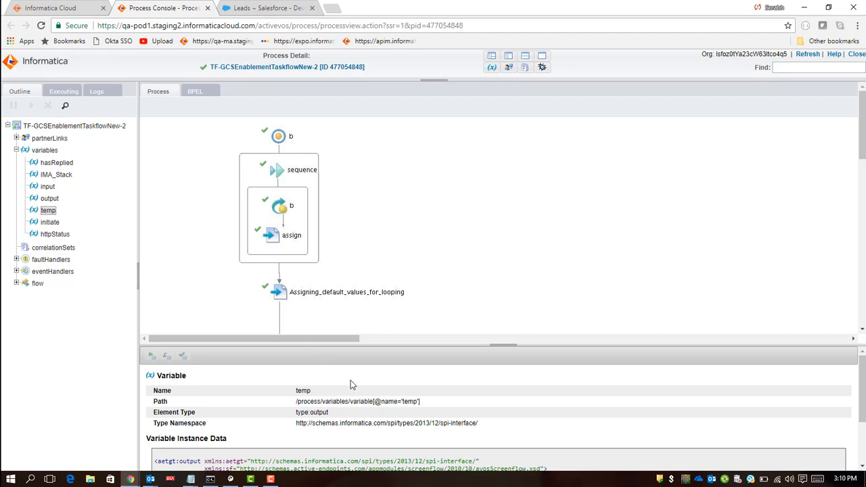
# Step: Examine the temp variable's instance data fields, highlighting the NoMatchFoundCount field
pyautogui.scroll(-2, 365, 385)
pyautogui.moveTo(332, 425); pyautogui.dragTo(157, 402)
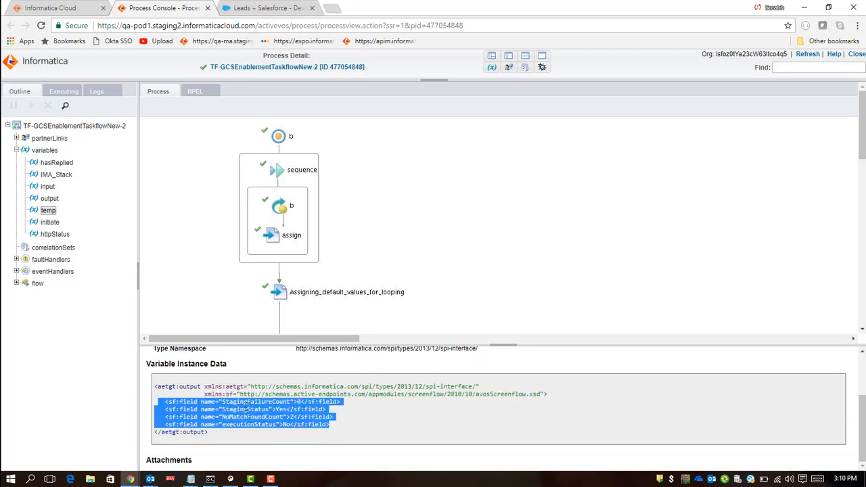
pyautogui.doubleClick(248, 409)
pyautogui.doubleClick(253, 402)
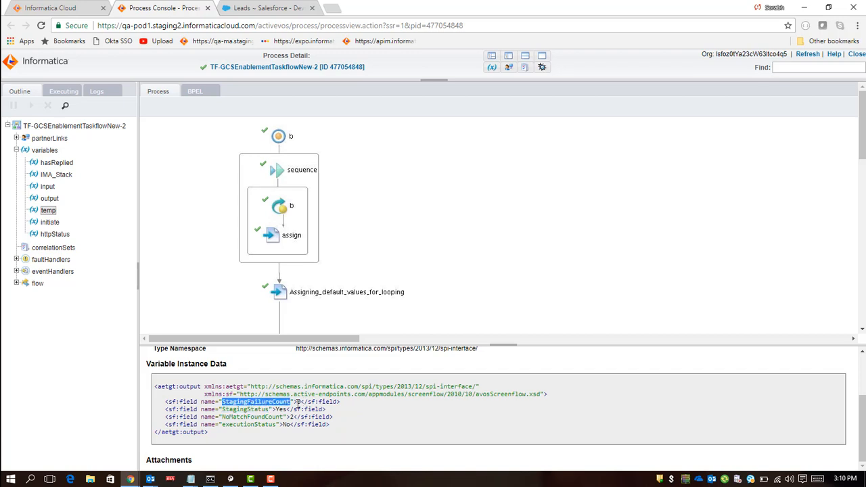
pyautogui.click(297, 402)
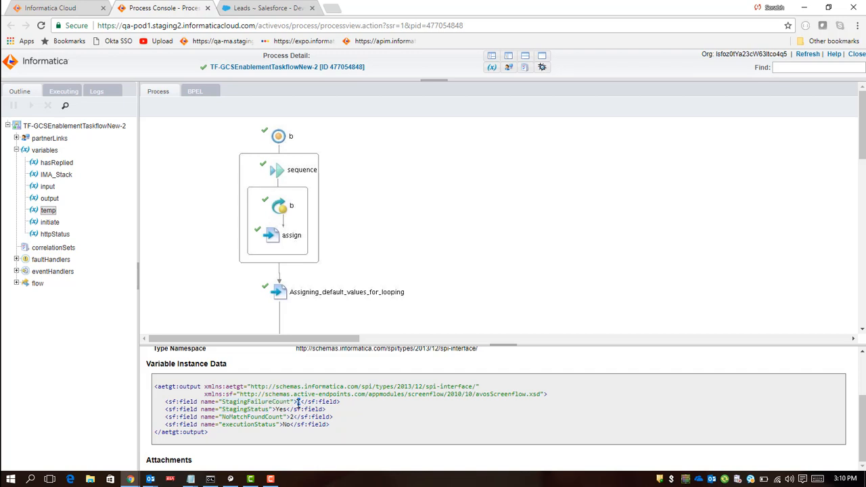
pyautogui.doubleClick(248, 410)
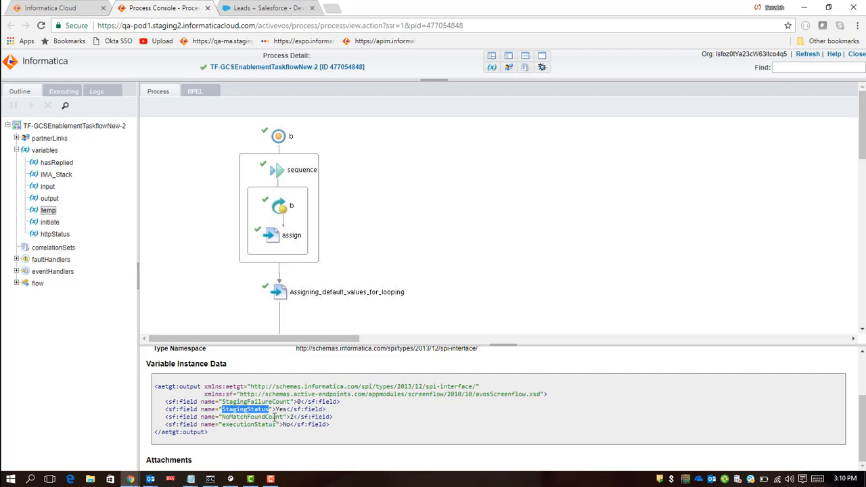
pyautogui.moveTo(167, 417); pyautogui.dragTo(335, 417)
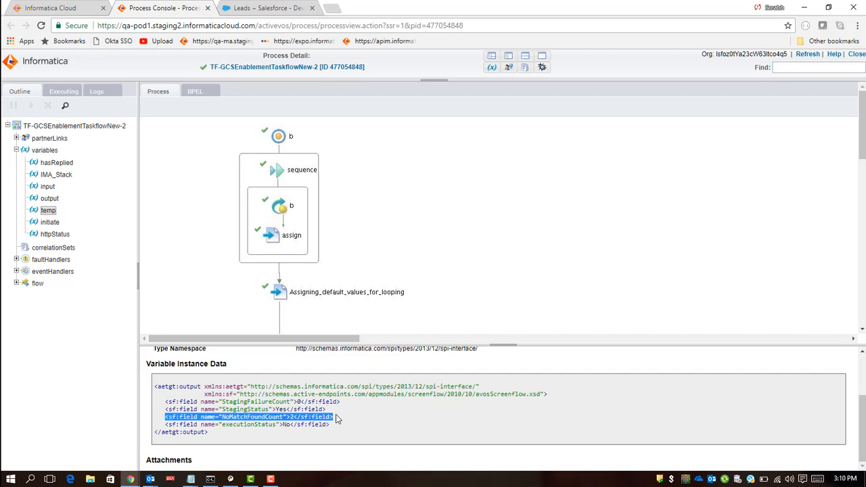
# Step: Open the Setting execution status assignment's executionStatus expression in the taskflow designer, examine it, and cancel
pyautogui.click(58, 8)
pyautogui.click(516, 249)
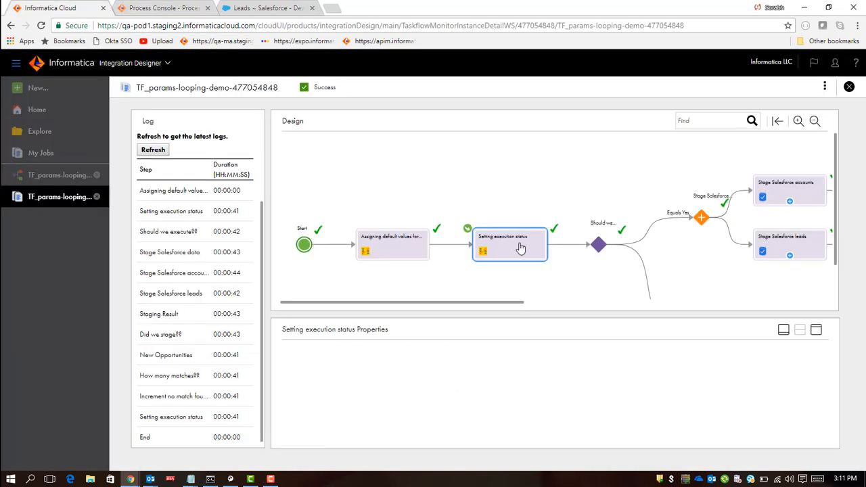
pyautogui.click(43, 176)
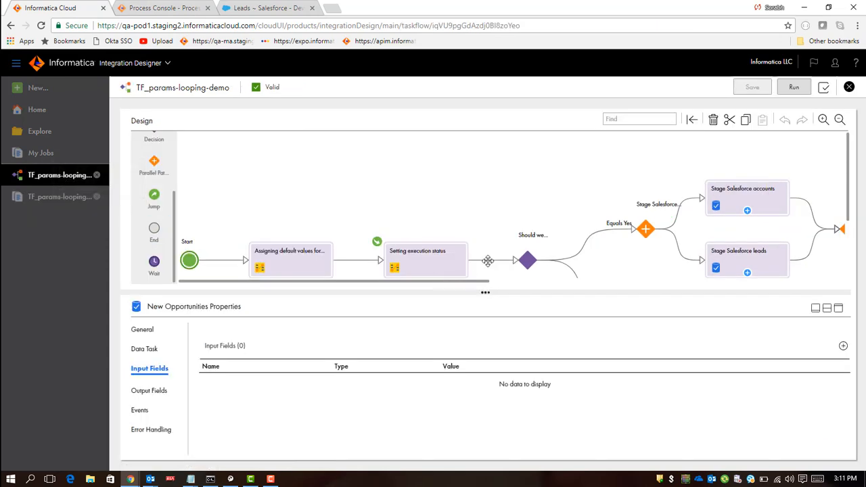
pyautogui.click(422, 267)
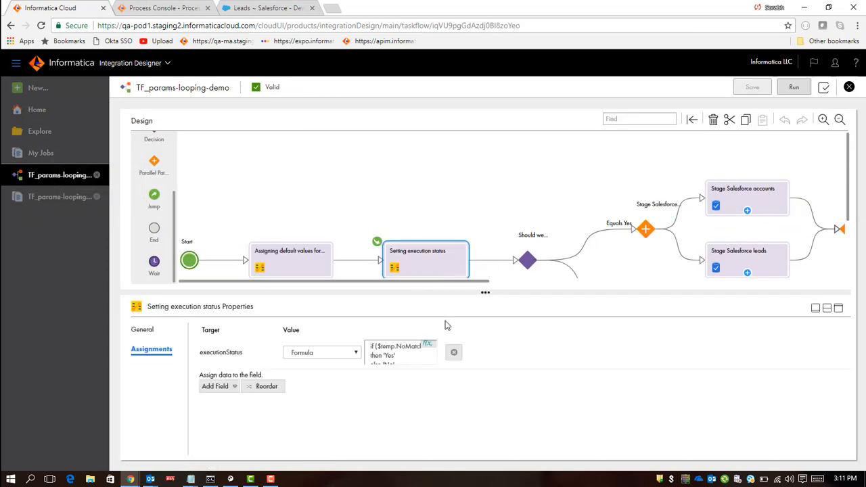
pyautogui.click(429, 345)
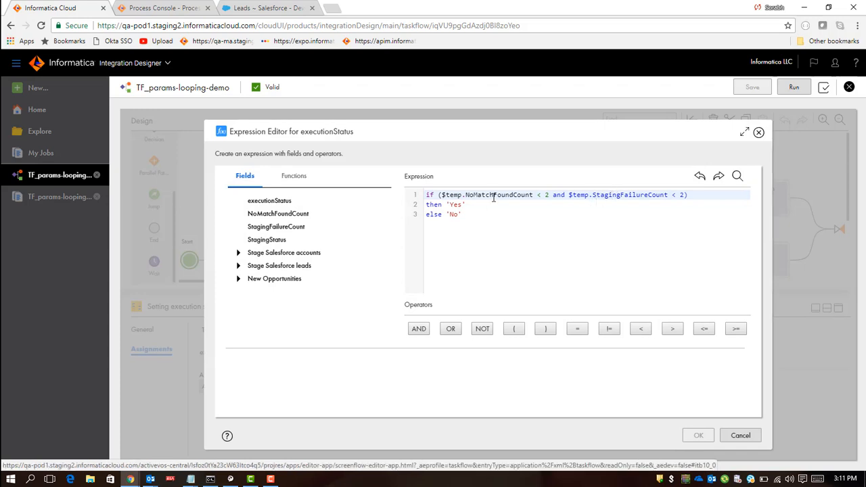
pyautogui.doubleClick(494, 195)
pyautogui.click(741, 436)
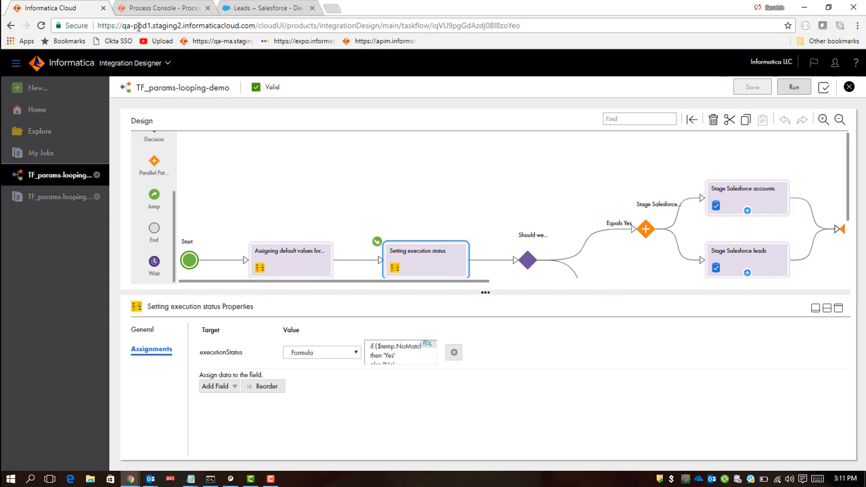
# Step: Return to the process console and highlight the temp variable's NoMatchFoundCount field
pyautogui.click(159, 8)
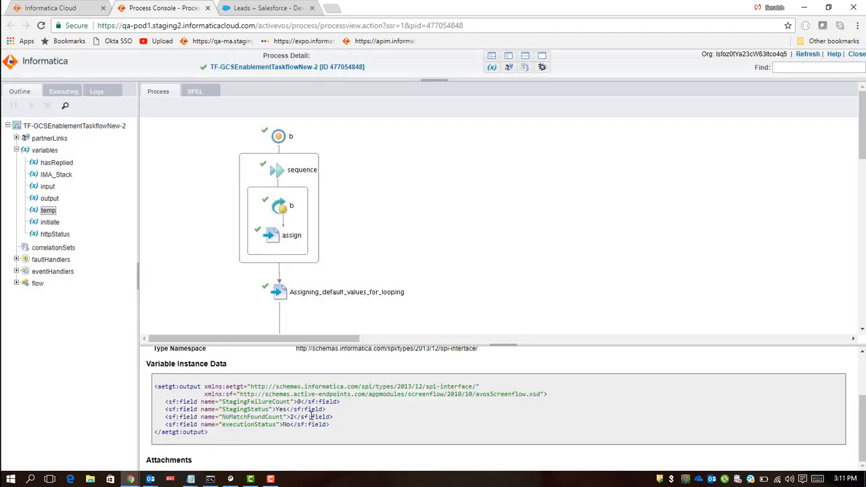
pyautogui.moveTo(333, 417); pyautogui.dragTo(164, 418)
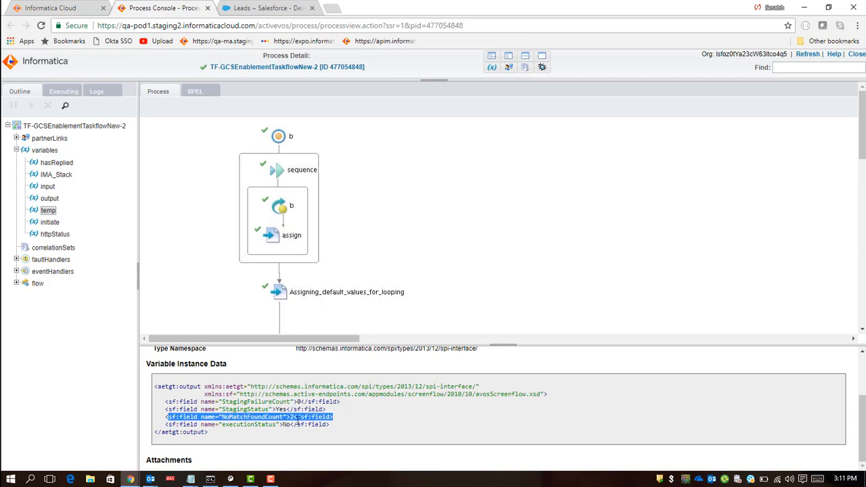
# Step: Examine the temp variable's instance data, highlighting the executionStatus field and then the whole output block
pyautogui.click(340, 430)
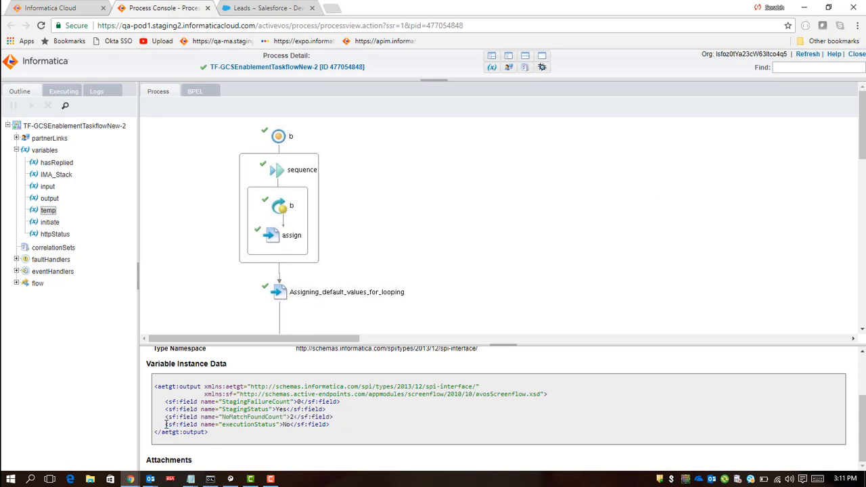
pyautogui.moveTo(165, 424); pyautogui.dragTo(328, 426)
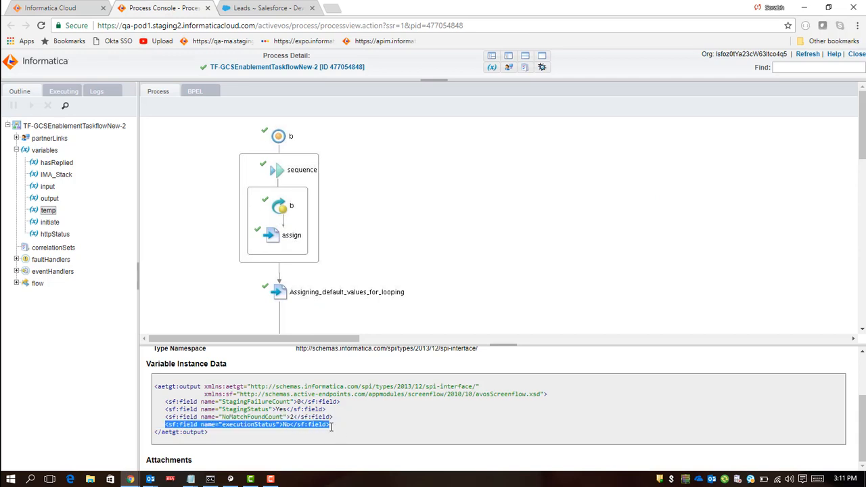
pyautogui.click(341, 419)
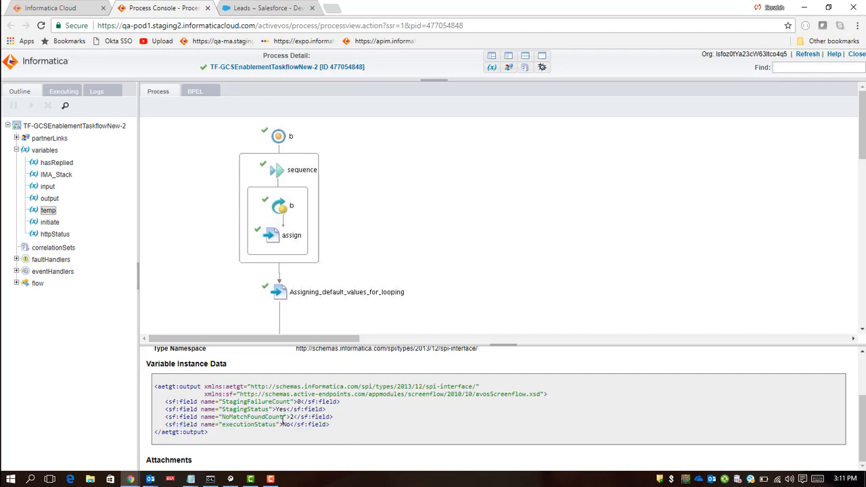
pyautogui.moveTo(283, 425); pyautogui.dragTo(155, 386)
pyautogui.click(155, 387)
pyautogui.moveTo(155, 386); pyautogui.dragTo(213, 435)
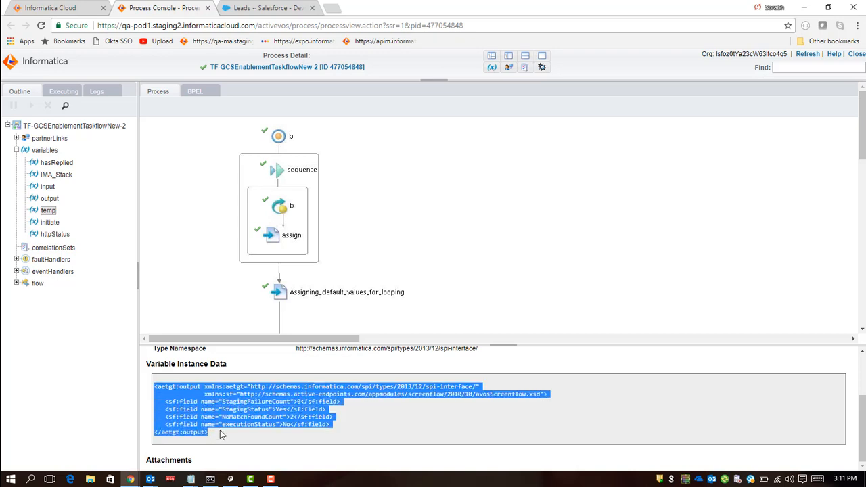
pyautogui.click(150, 255)
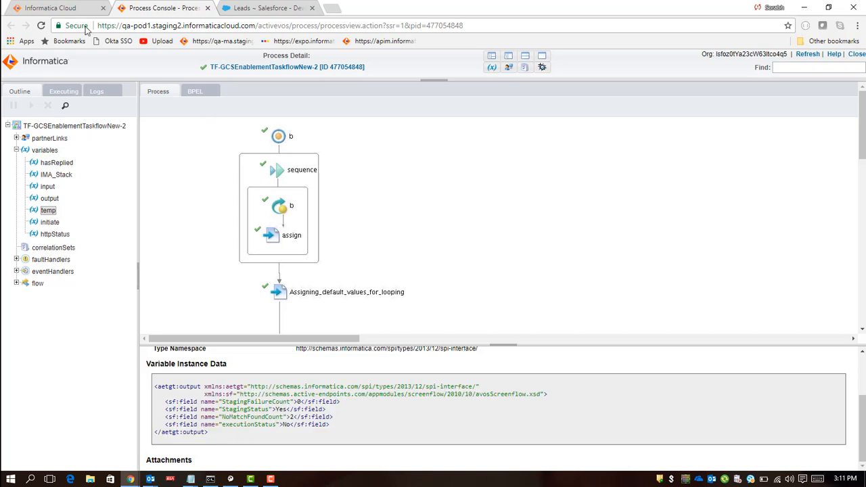
# Step: Switch to the Salesforce tab and review the Leads list in the View - Custom 1 view
pyautogui.click(269, 9)
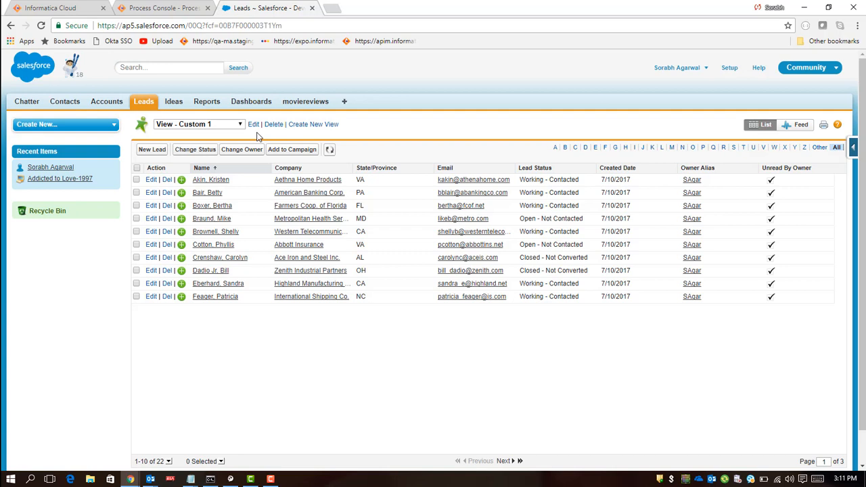
pyautogui.click(112, 103)
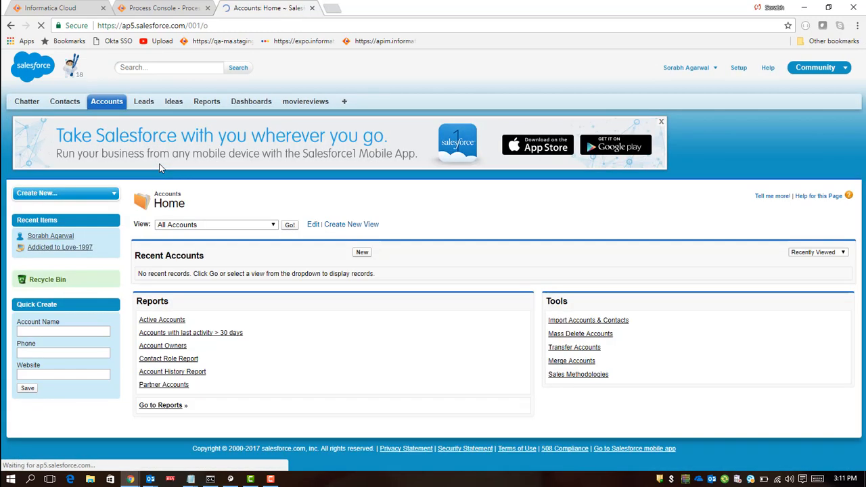
pyautogui.click(144, 103)
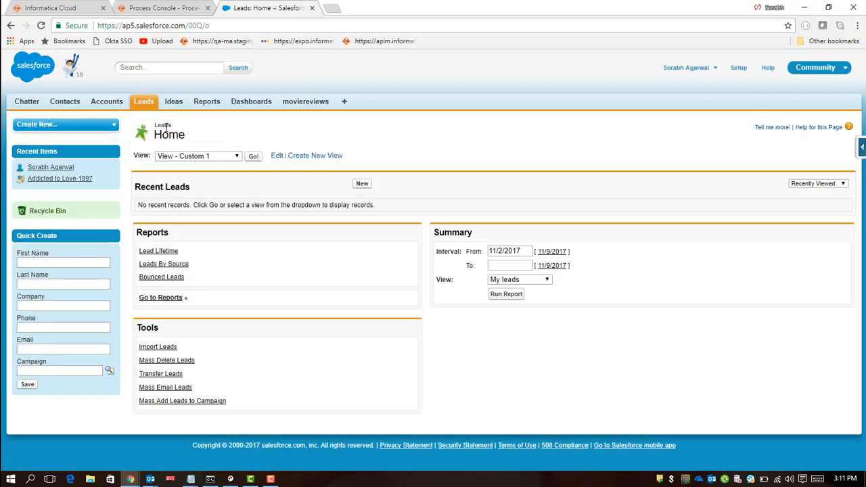
pyautogui.click(254, 156)
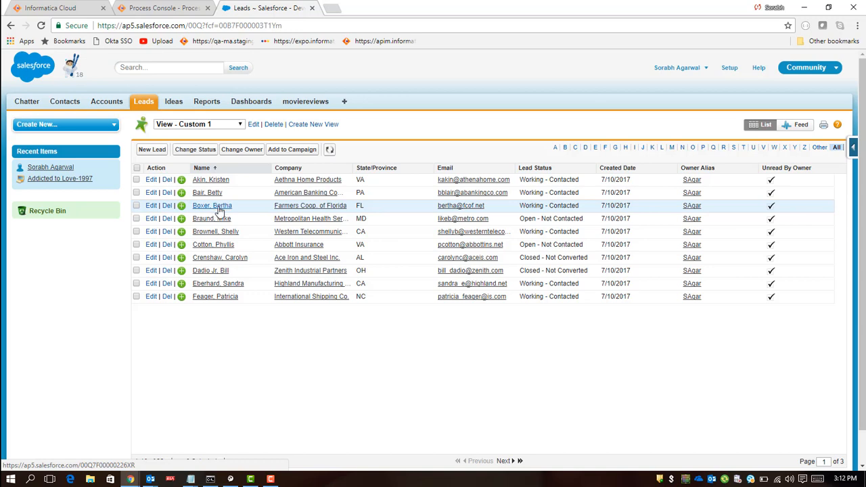
# Step: Create and save a new account named with one lead's full name, then view the All Accounts list
pyautogui.click(119, 104)
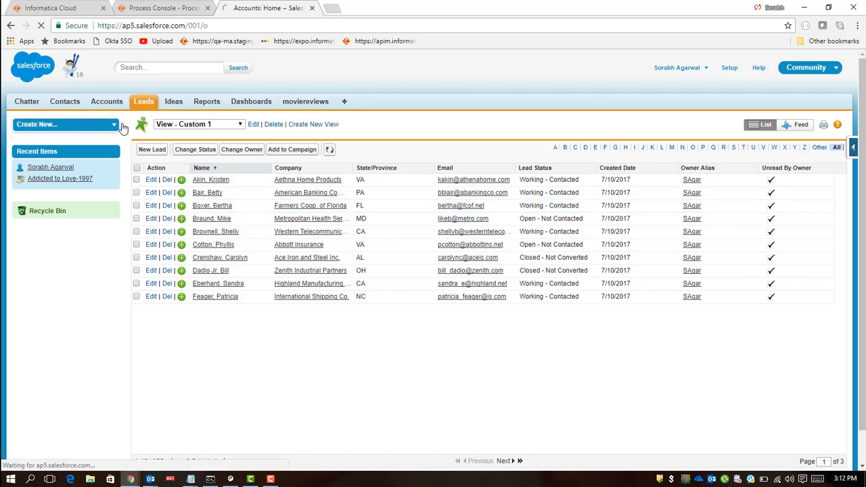
pyautogui.click(289, 226)
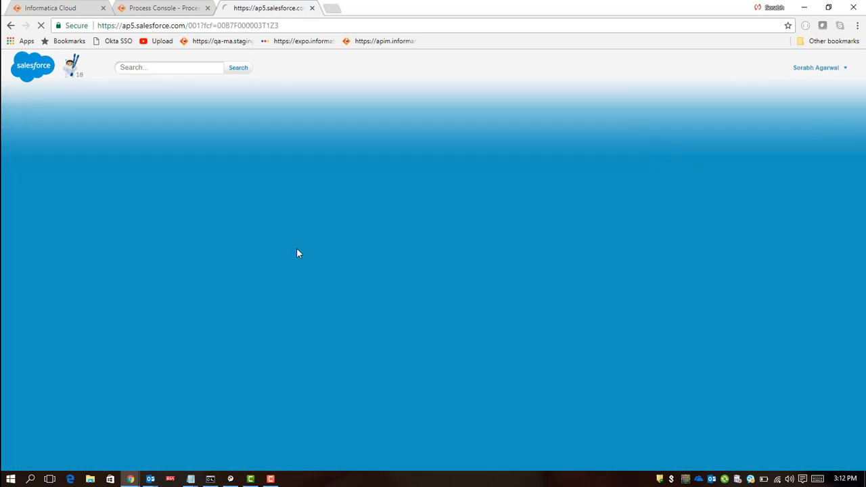
pyautogui.click(163, 218)
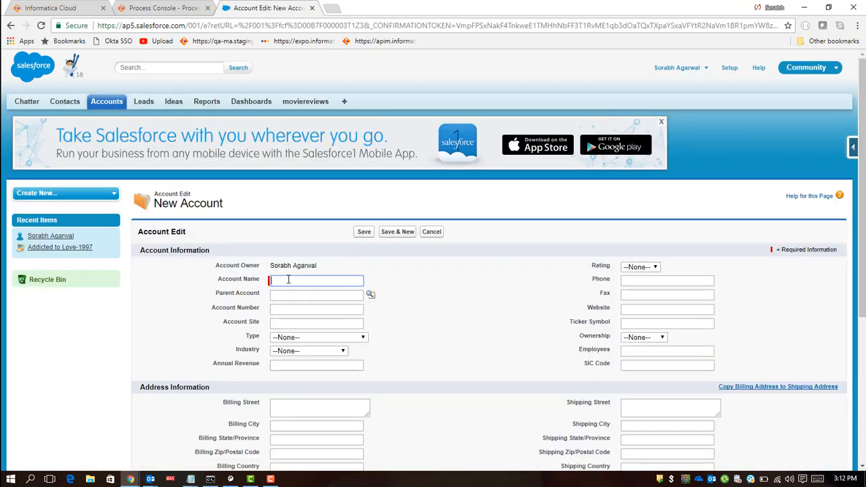
pyautogui.write('Bertha')
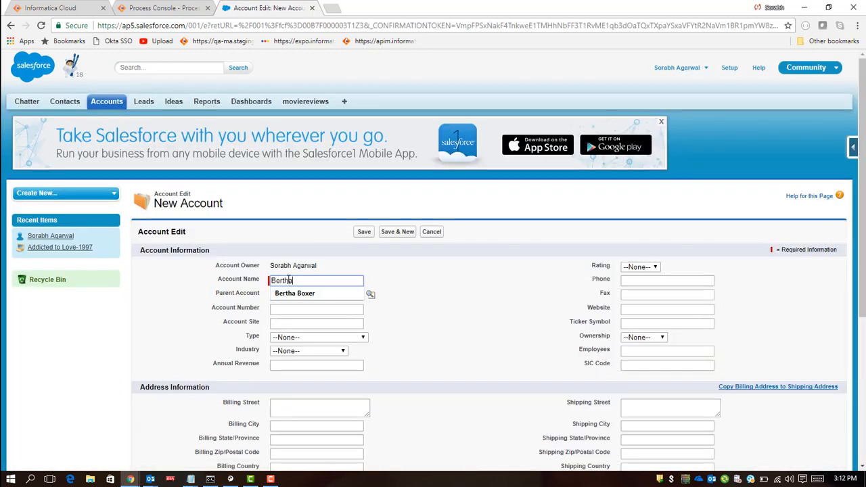
pyautogui.write(' Boxer')
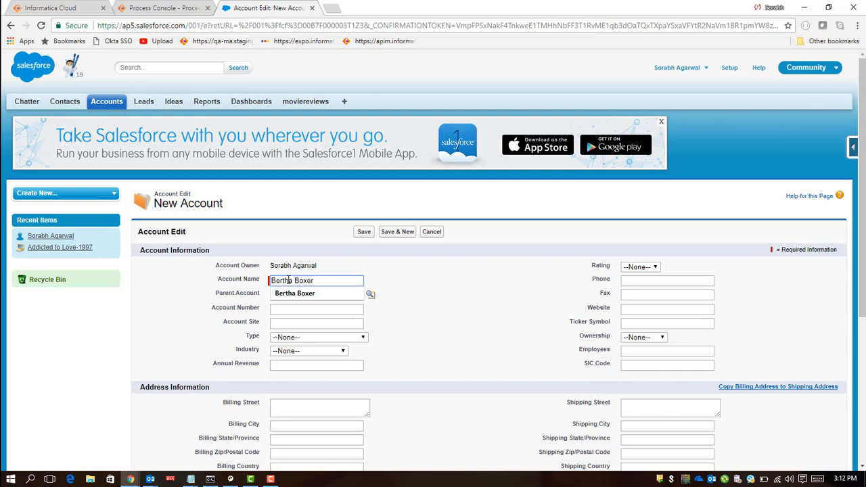
pyautogui.click(295, 294)
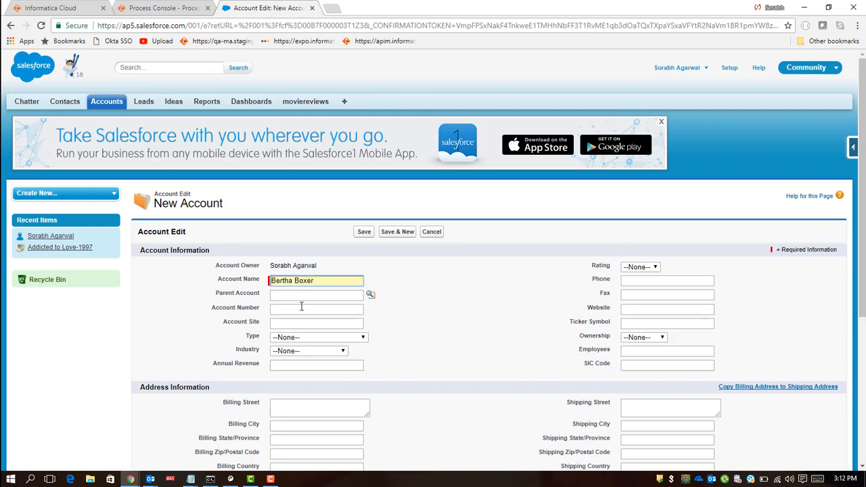
pyautogui.click(365, 233)
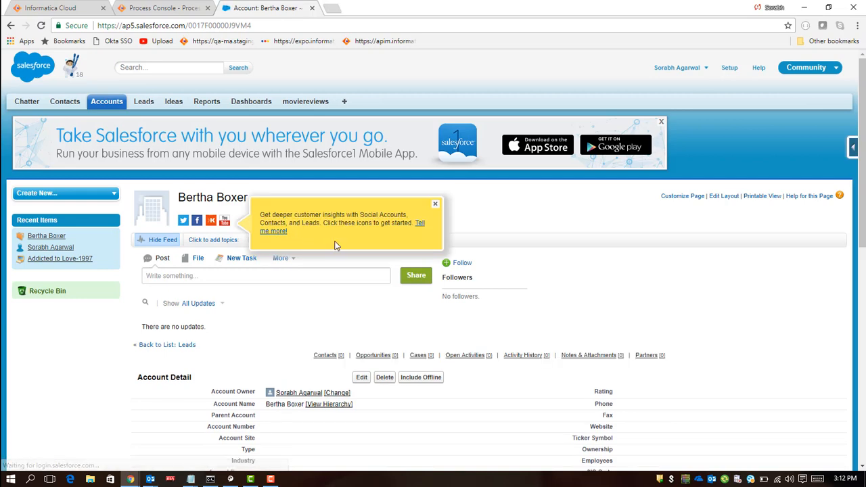
pyautogui.click(108, 102)
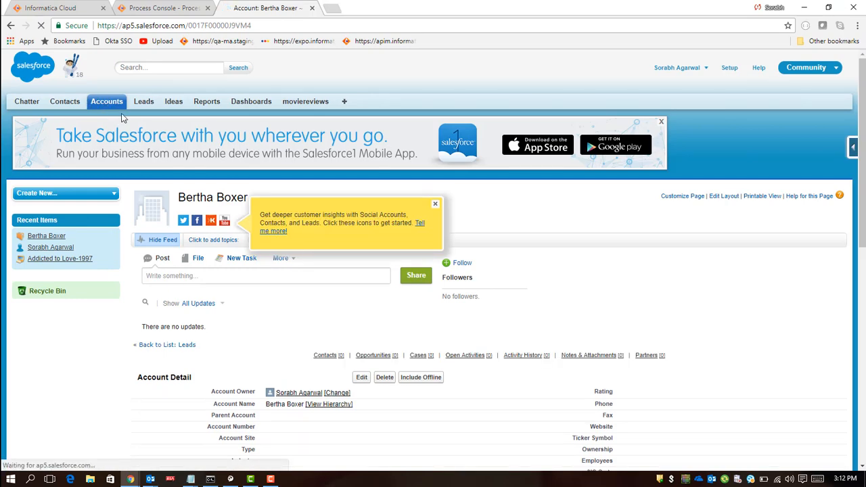
pyautogui.click(289, 225)
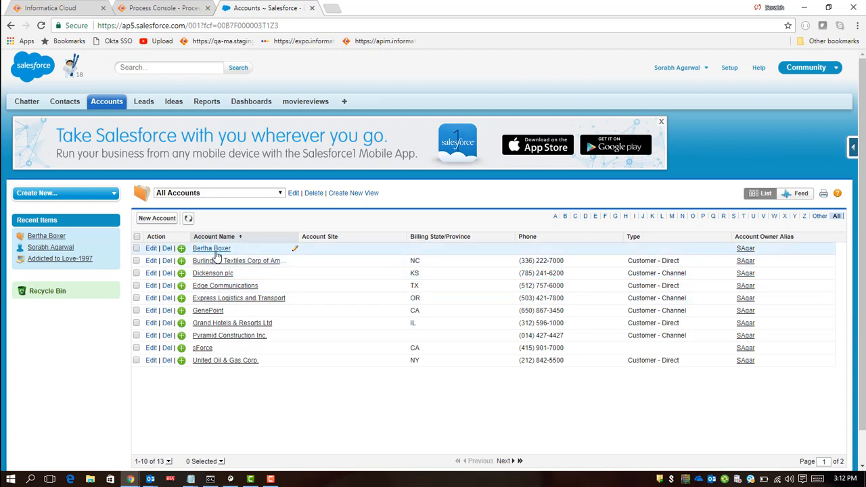
# Step: Switch back to the taskflow designer, run TF_params-looping-demo, and open the running instance's subtasks in My Jobs
pyautogui.click(76, 8)
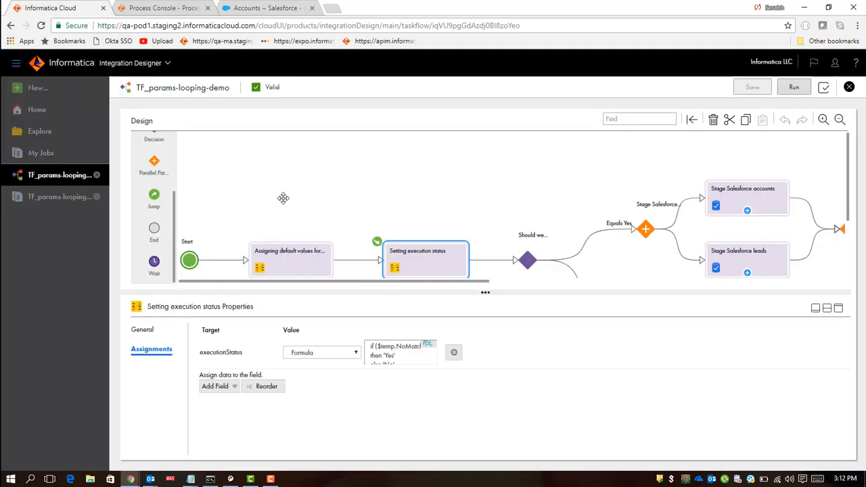
pyautogui.click(794, 91)
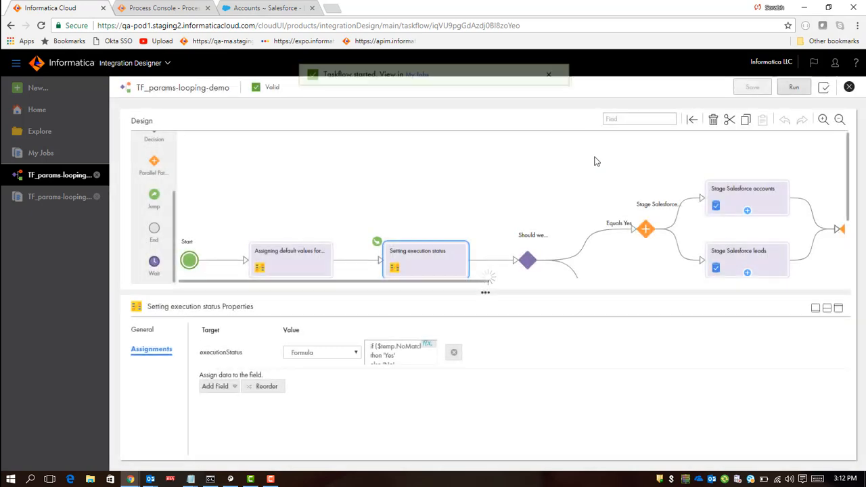
pyautogui.click(417, 87)
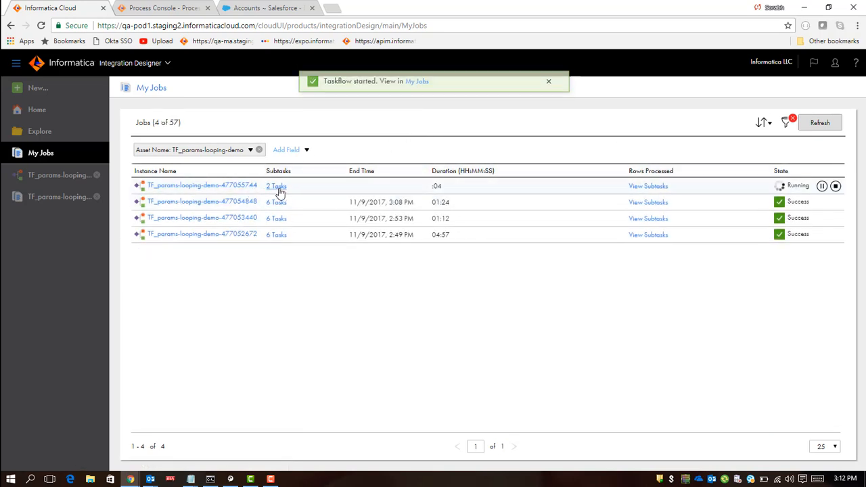
pyautogui.click(278, 187)
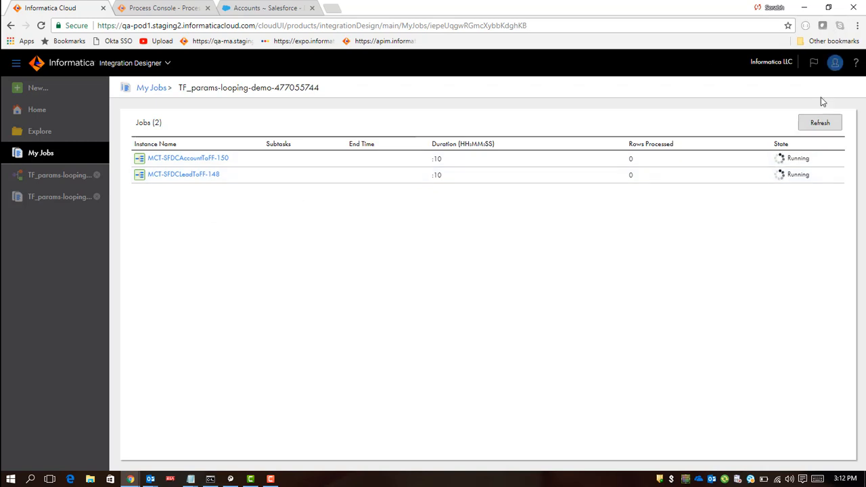
# Step: Refresh the instance's subtask jobs repeatedly to monitor their states and rows processed
pyautogui.click(826, 127)
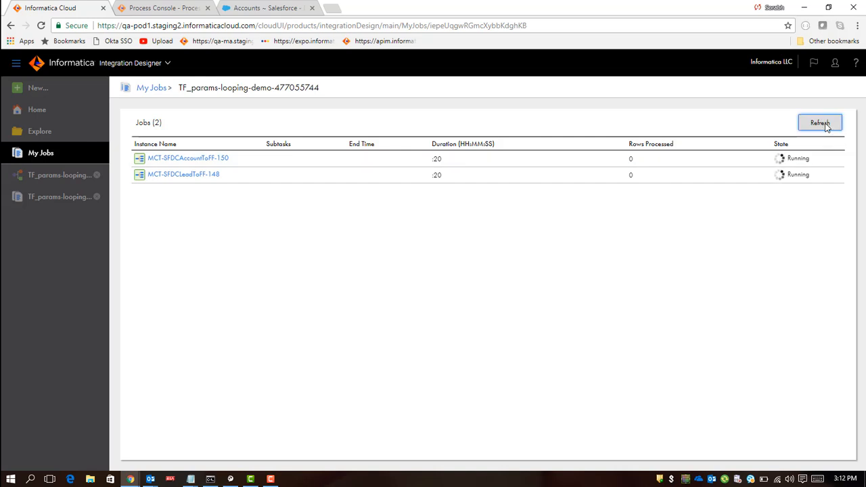
pyautogui.click(826, 126)
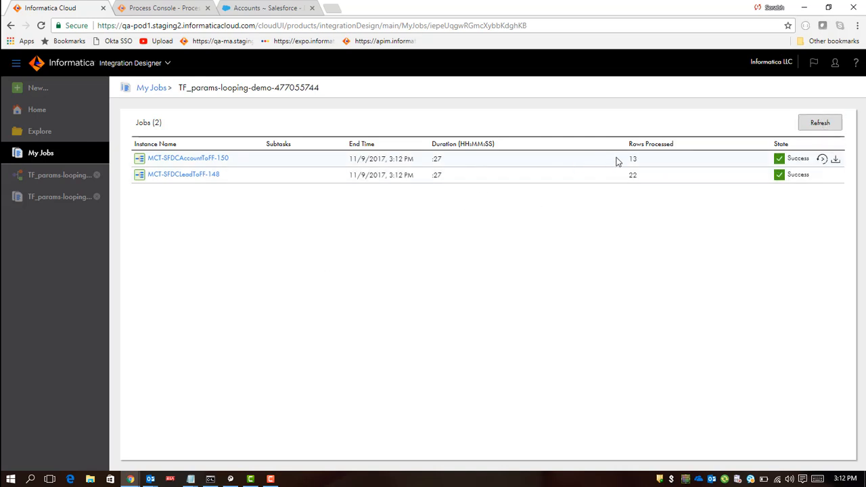
pyautogui.click(637, 163)
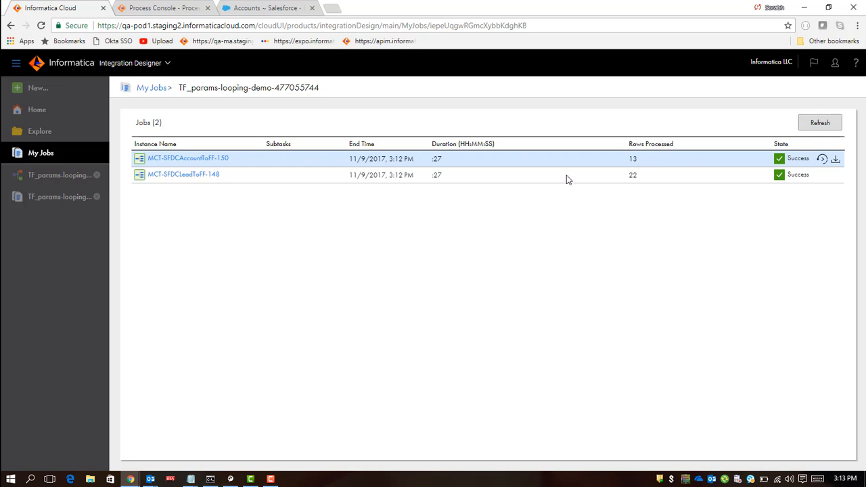
pyautogui.click(820, 127)
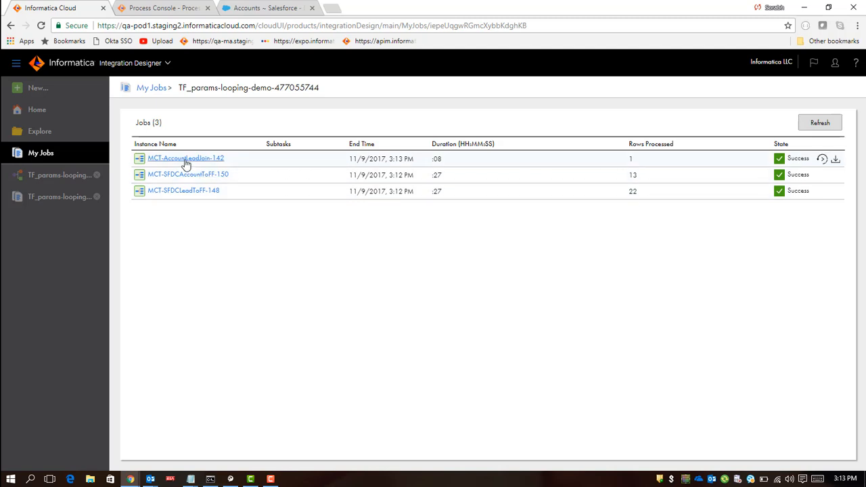
pyautogui.click(633, 161)
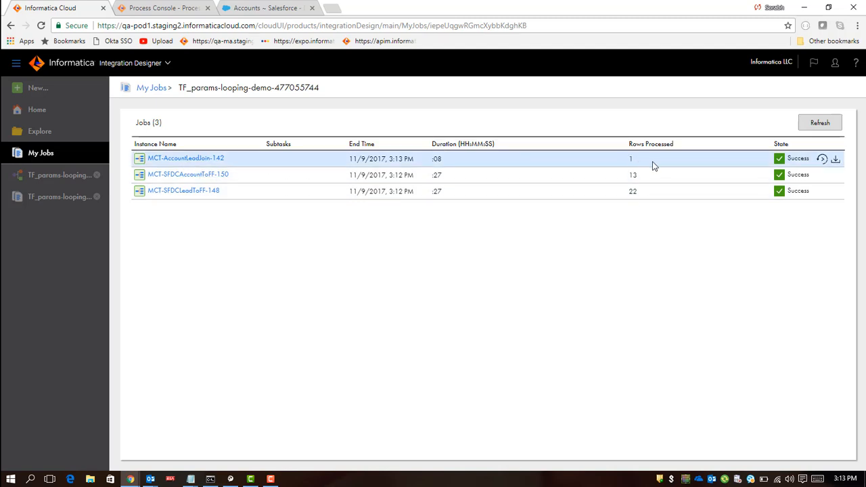
pyautogui.click(820, 124)
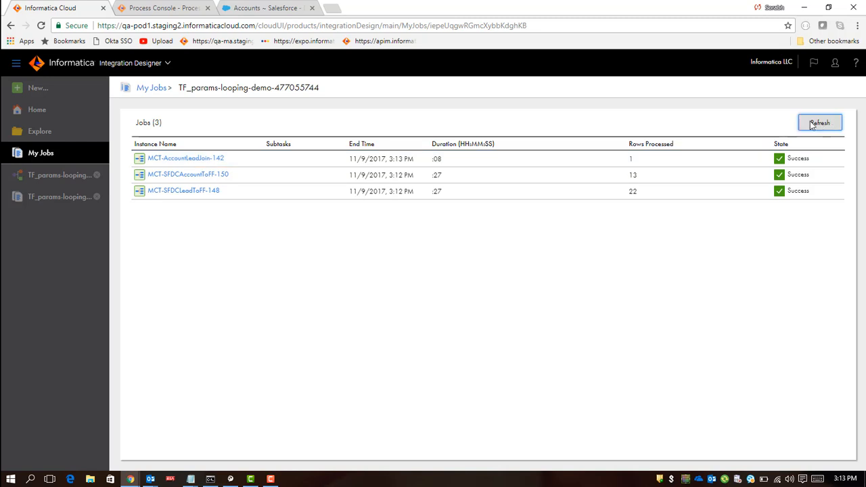
# Step: Return to My Jobs, refresh the list, and open the latest TF_params-looping-demo run's details
pyautogui.click(149, 92)
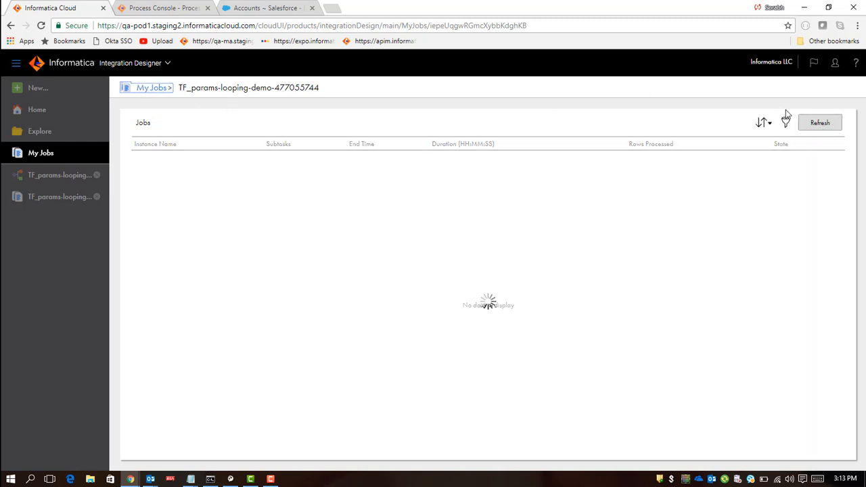
pyautogui.click(829, 123)
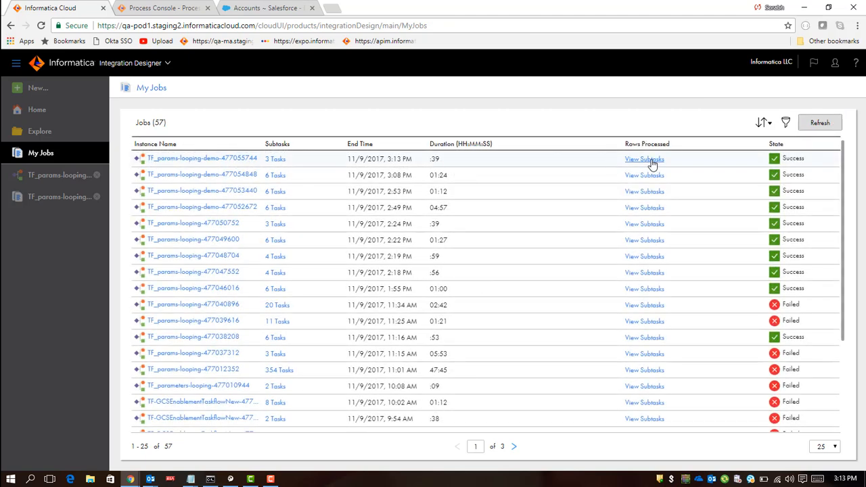
pyautogui.click(237, 163)
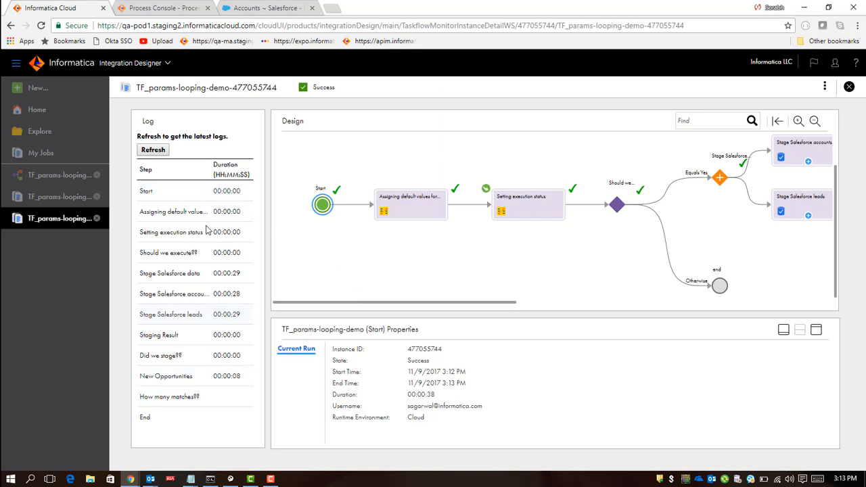
# Step: Examine the run's executed design path, then open its Advanced View in the process console
pyautogui.moveTo(338, 303); pyautogui.dragTo(687, 286)
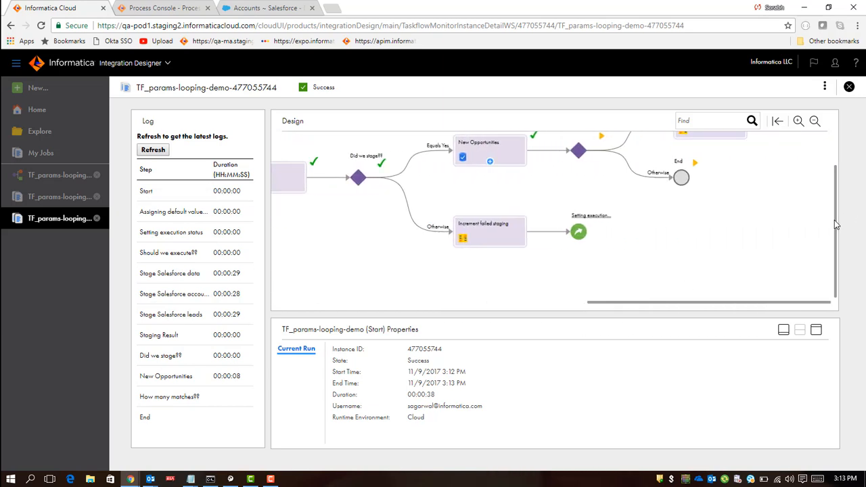
pyautogui.moveTo(837, 217); pyautogui.dragTo(842, 171)
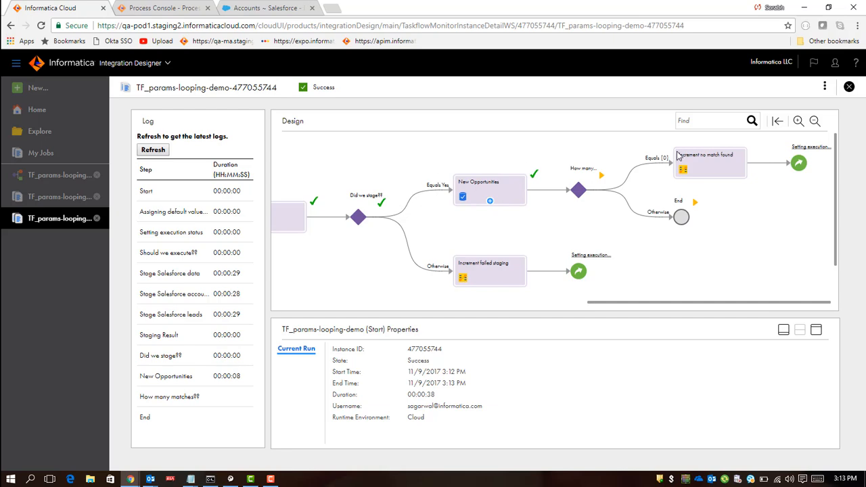
pyautogui.click(825, 88)
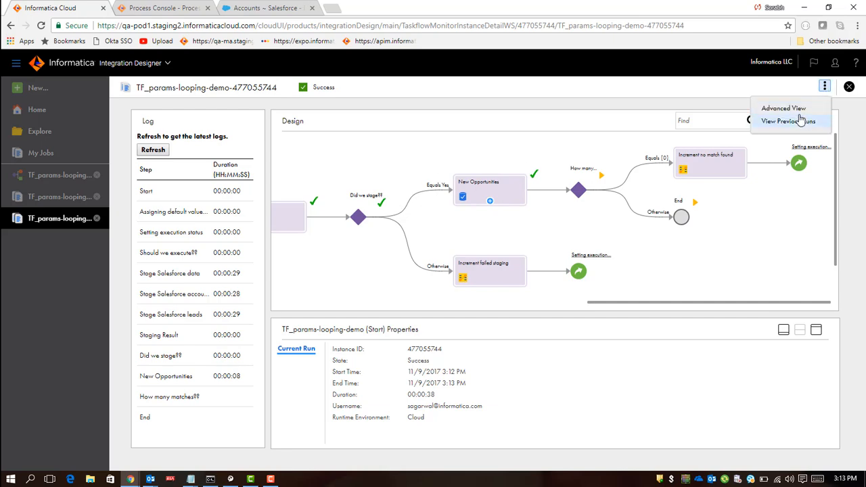
pyautogui.click(783, 108)
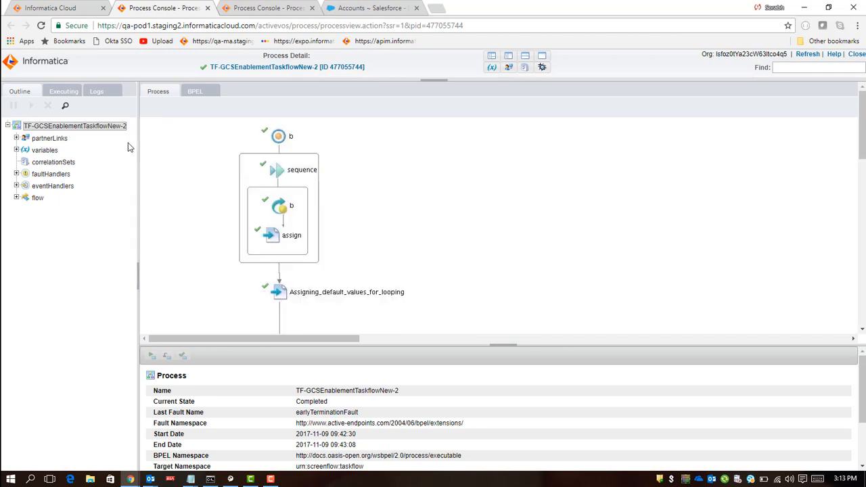
# Step: Expand the process variables and open the temp variable's instance data
pyautogui.click(16, 149)
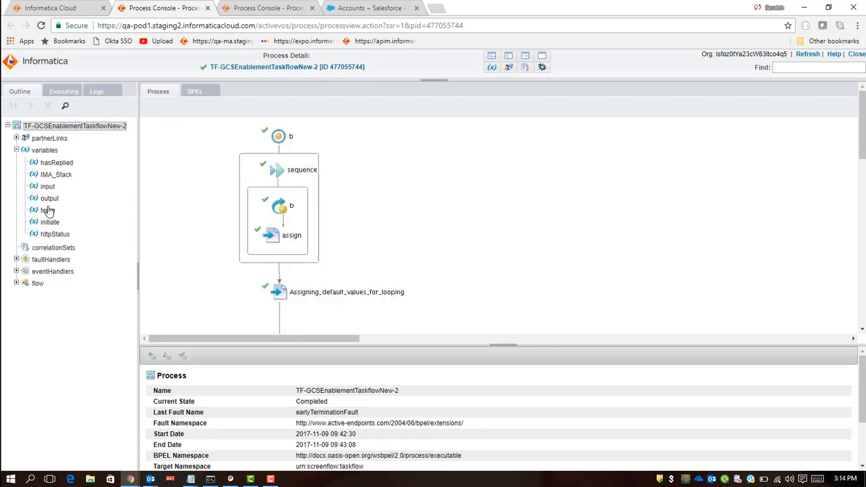
pyautogui.click(47, 211)
pyautogui.scroll(-2, 418, 433)
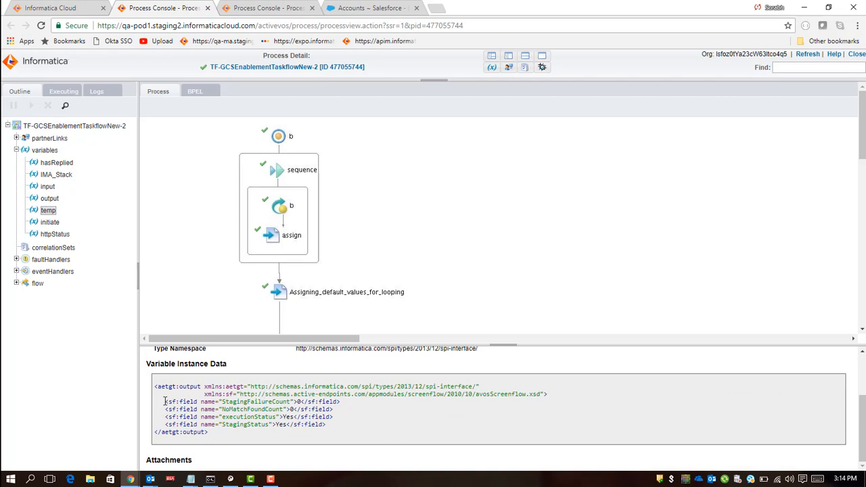
# Step: Examine the temp variable's StagingFailureCount, NoMatchFoundCount, executionStatus and StagingStatus fields in its instance data
pyautogui.moveTo(164, 402); pyautogui.dragTo(343, 404)
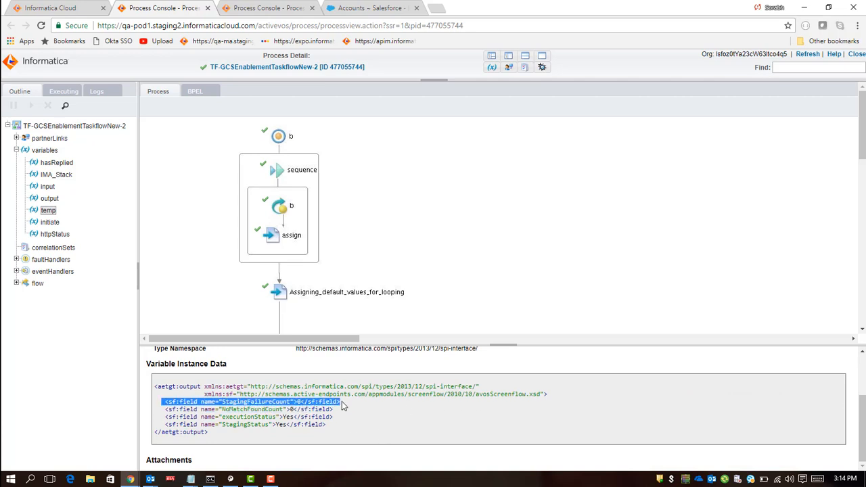
pyautogui.click(163, 399)
pyautogui.moveTo(163, 411); pyautogui.dragTo(340, 410)
pyautogui.click(335, 408)
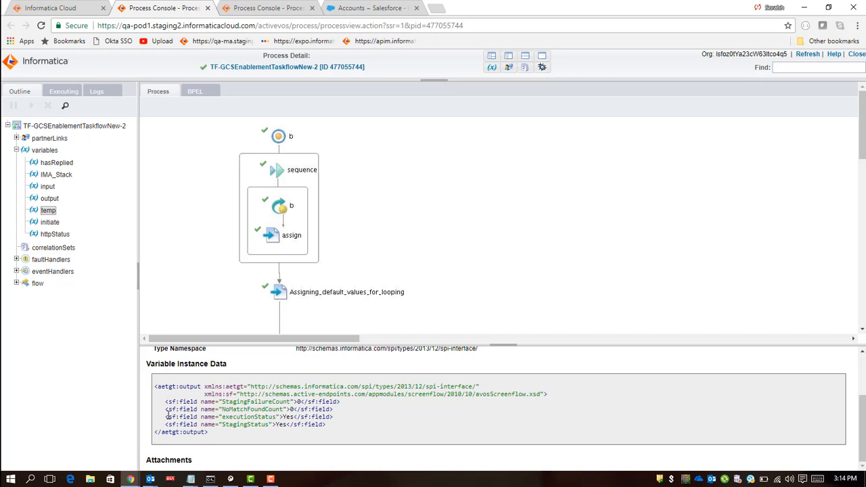
pyautogui.moveTo(166, 417); pyautogui.dragTo(339, 418)
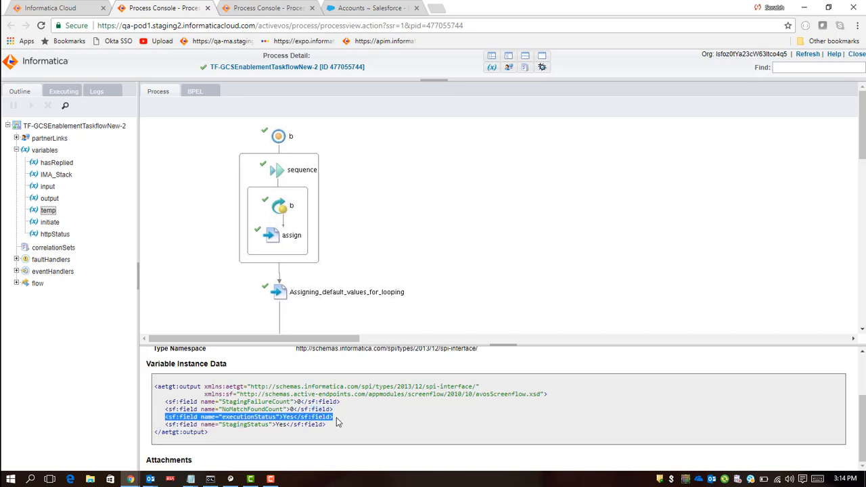
pyautogui.click(336, 418)
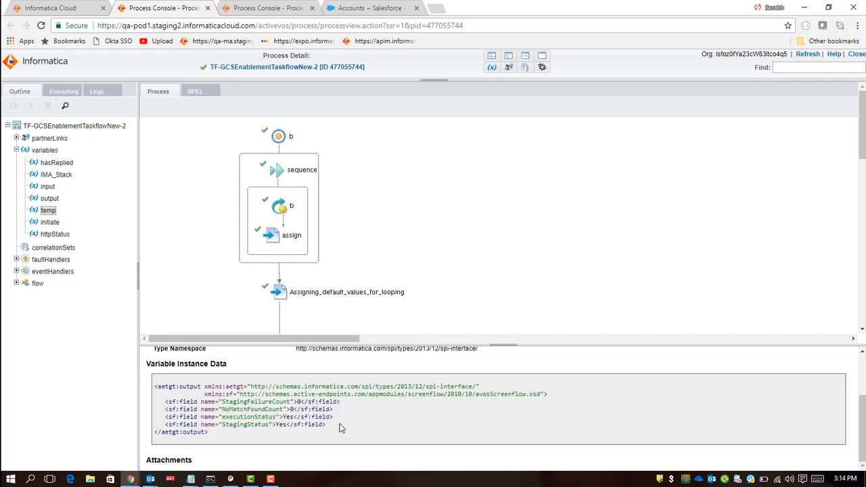
pyautogui.moveTo(304, 417); pyautogui.dragTo(157, 387)
pyautogui.click(184, 432)
pyautogui.doubleClick(234, 424)
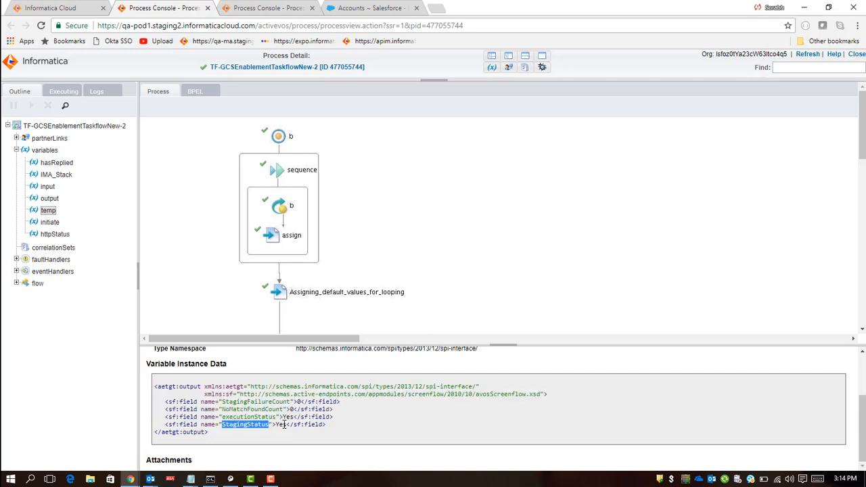
pyautogui.click(284, 425)
pyautogui.moveTo(212, 432); pyautogui.dragTo(155, 387)
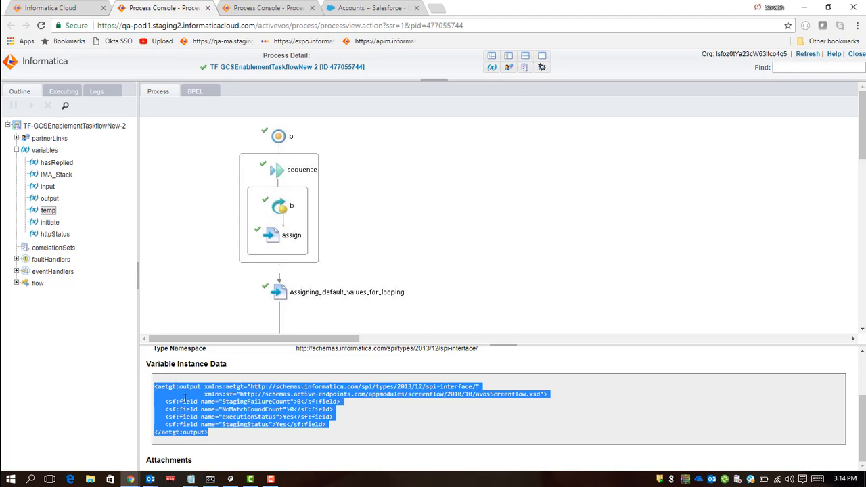